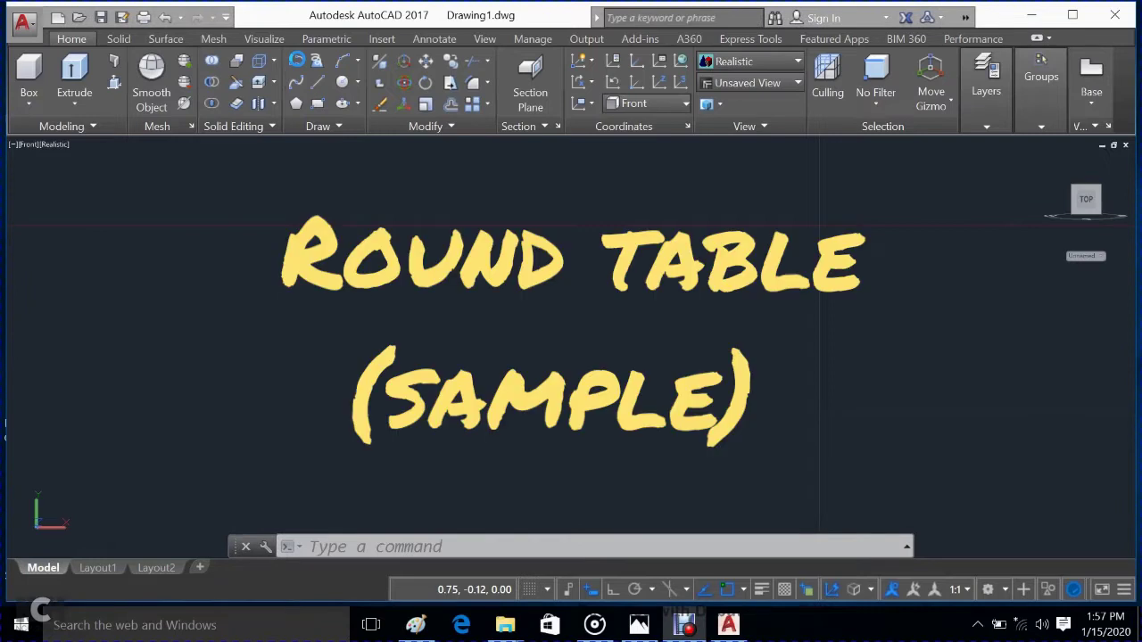
# Step: Start a polyline with Ortho on, drawing a 1-unit vertical segment upward and a horizontal top segment about 0.32 units to the right
pyautogui.click(316, 57)
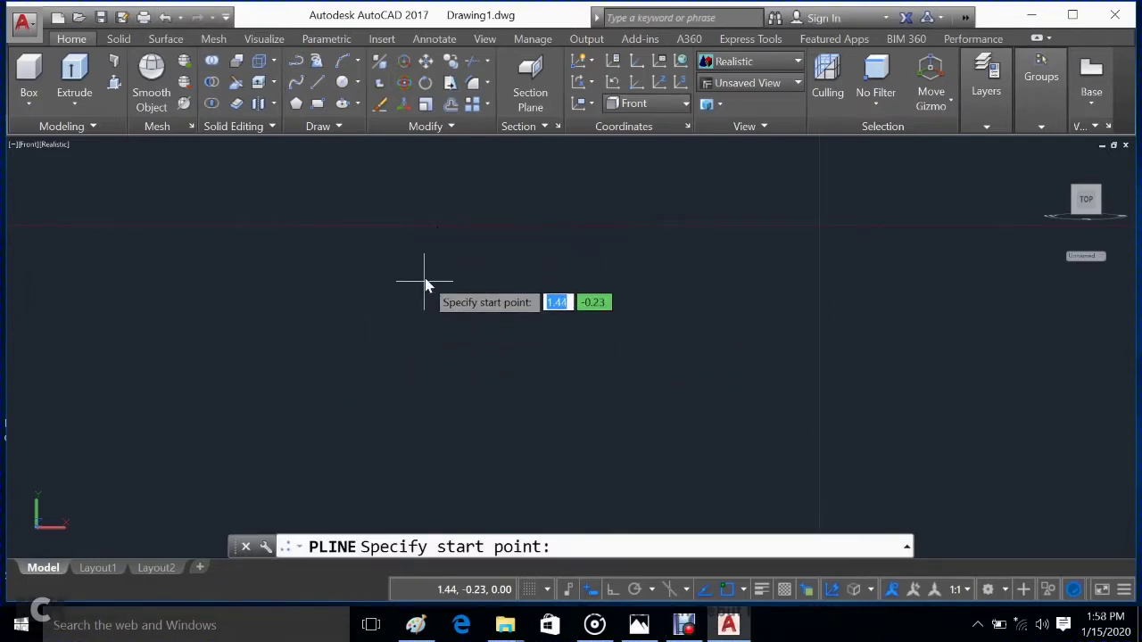
pyautogui.click(452, 438)
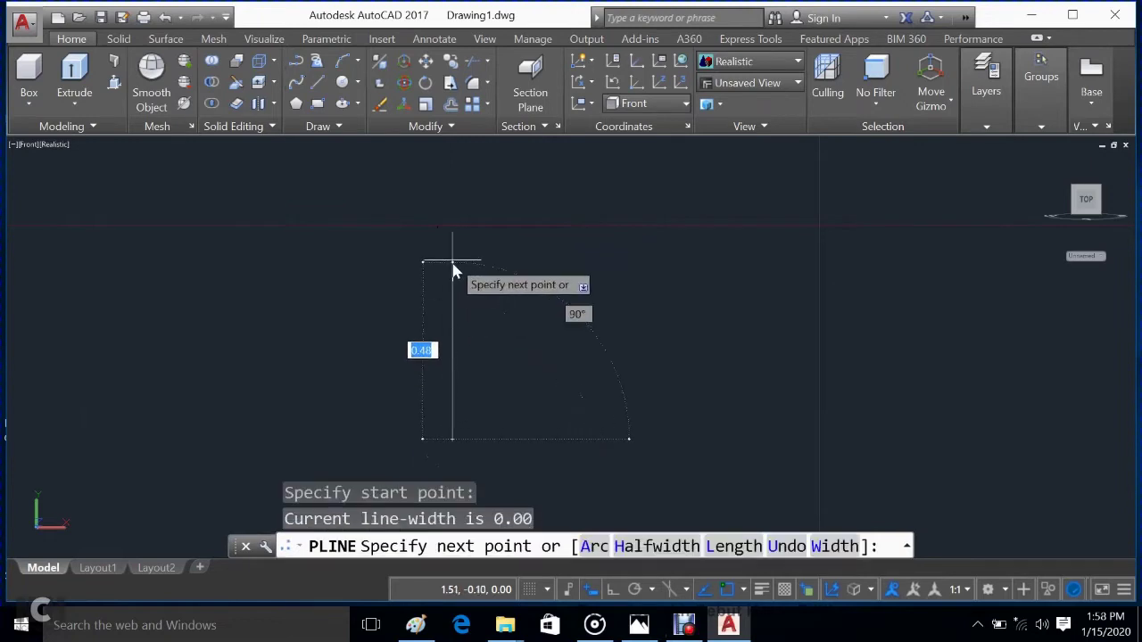
pyautogui.click(613, 591)
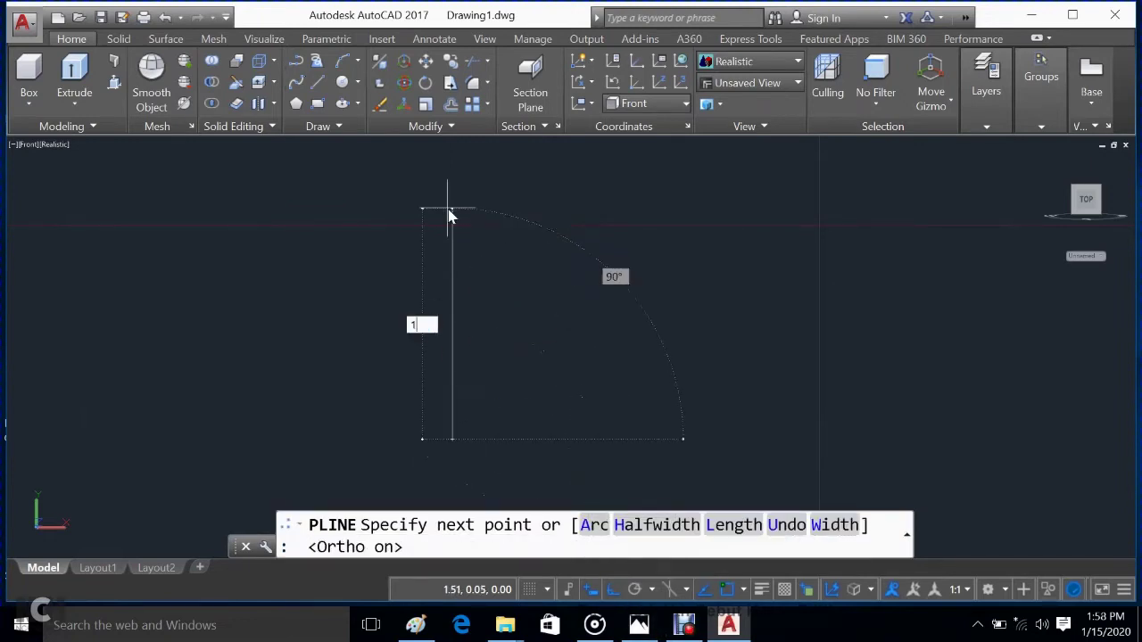
pyautogui.write('1')
pyautogui.press('Return')
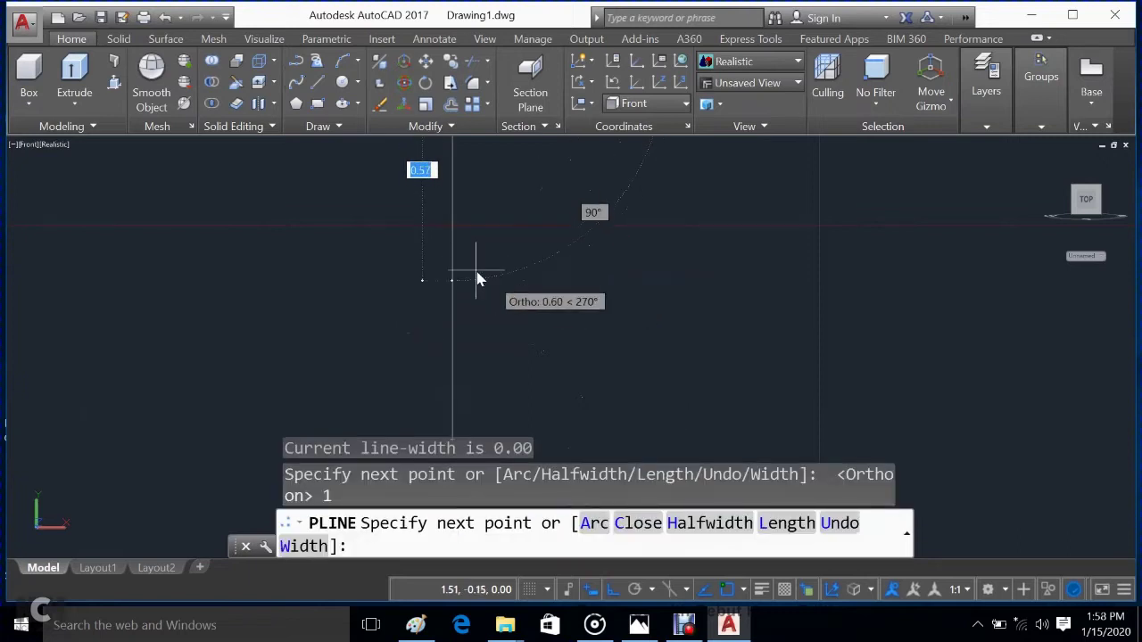
pyautogui.scroll(-2, 472, 262)
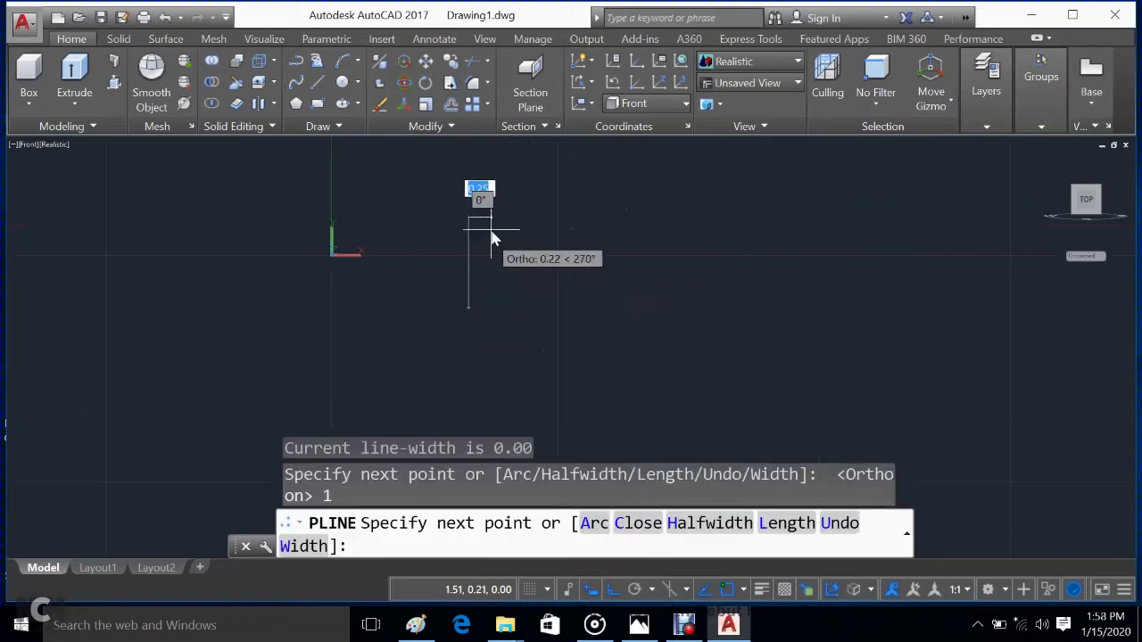
pyautogui.scroll(3, 491, 237)
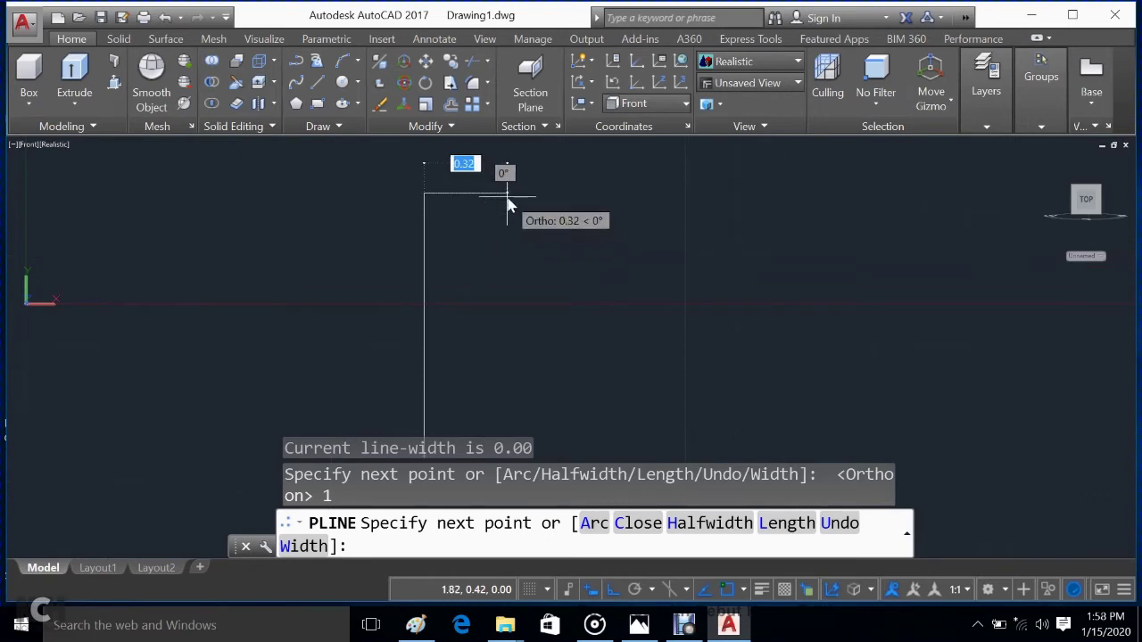
pyautogui.click(507, 195)
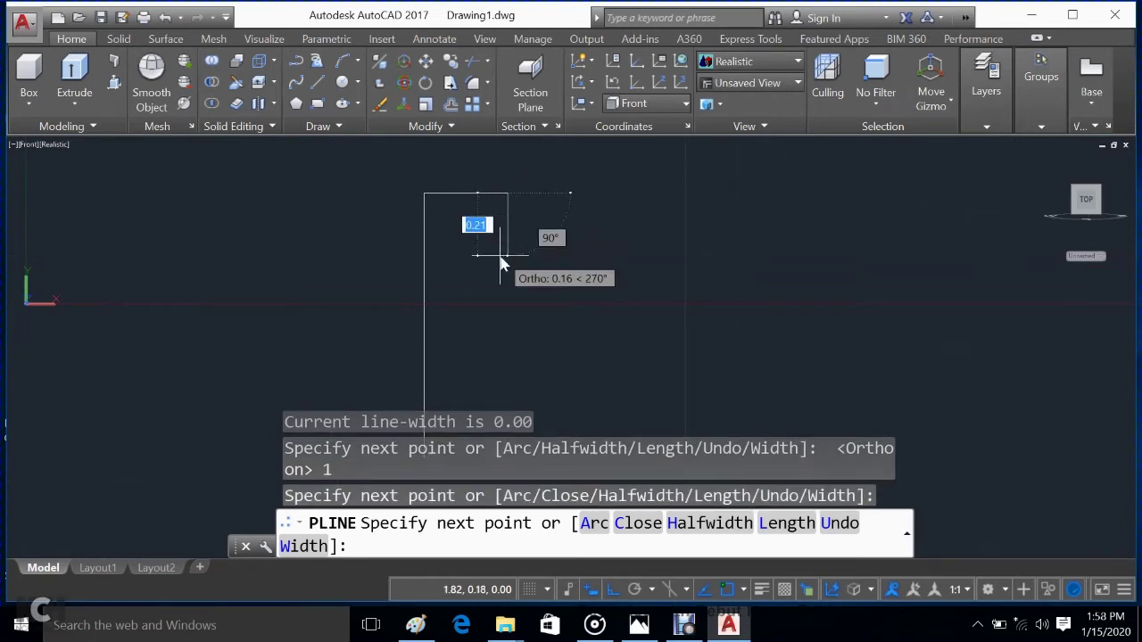
# Step: Continue the polyline in Arc mode with Ortho off, chaining freehand arcs down from the top edge to shape the table's curved profile and foot
pyautogui.write('a')
pyautogui.press('Return')
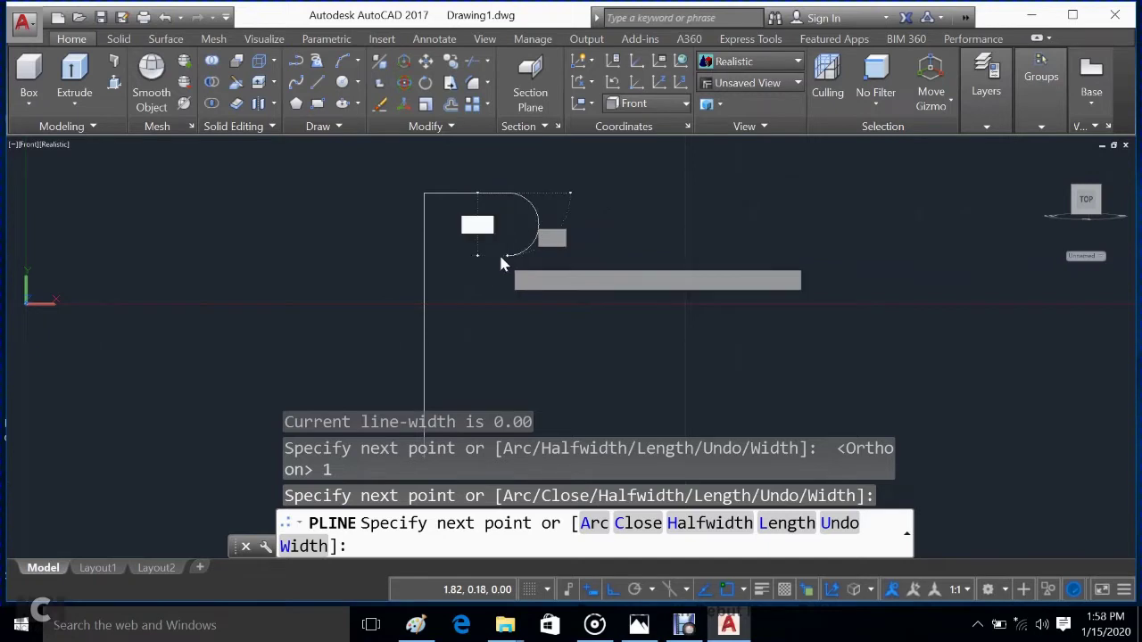
pyautogui.click(613, 589)
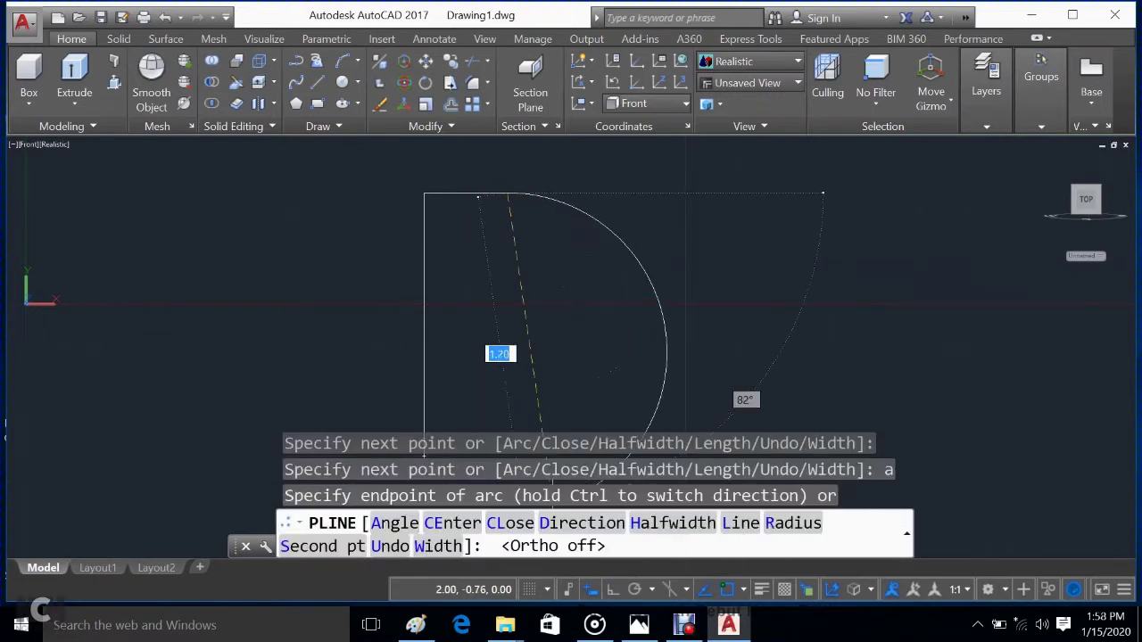
pyautogui.click(500, 218)
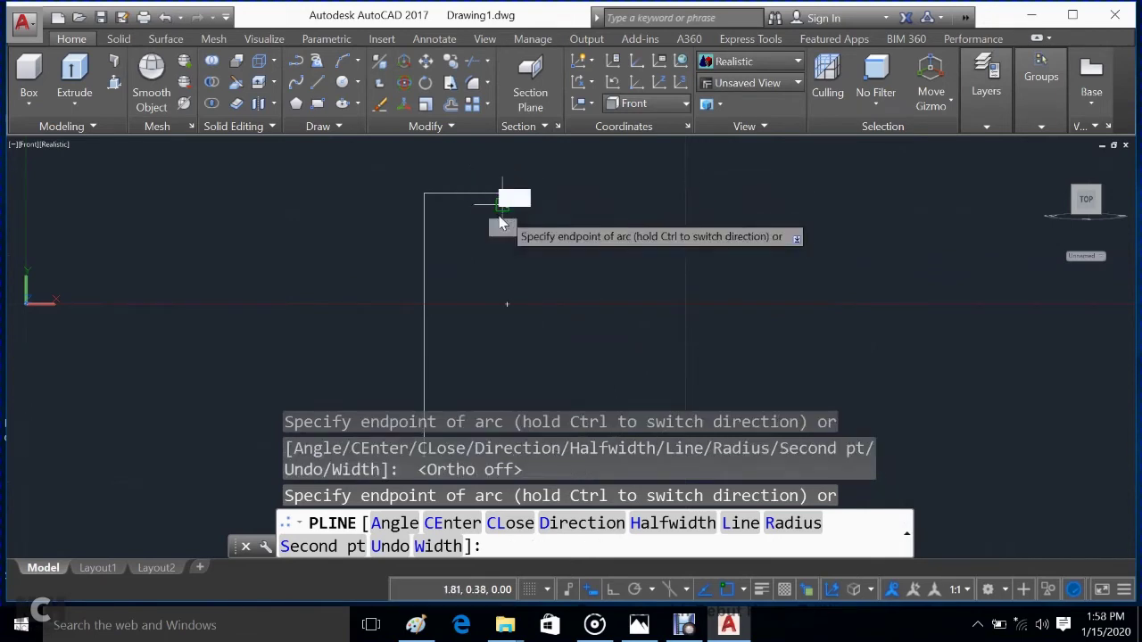
pyautogui.click(496, 227)
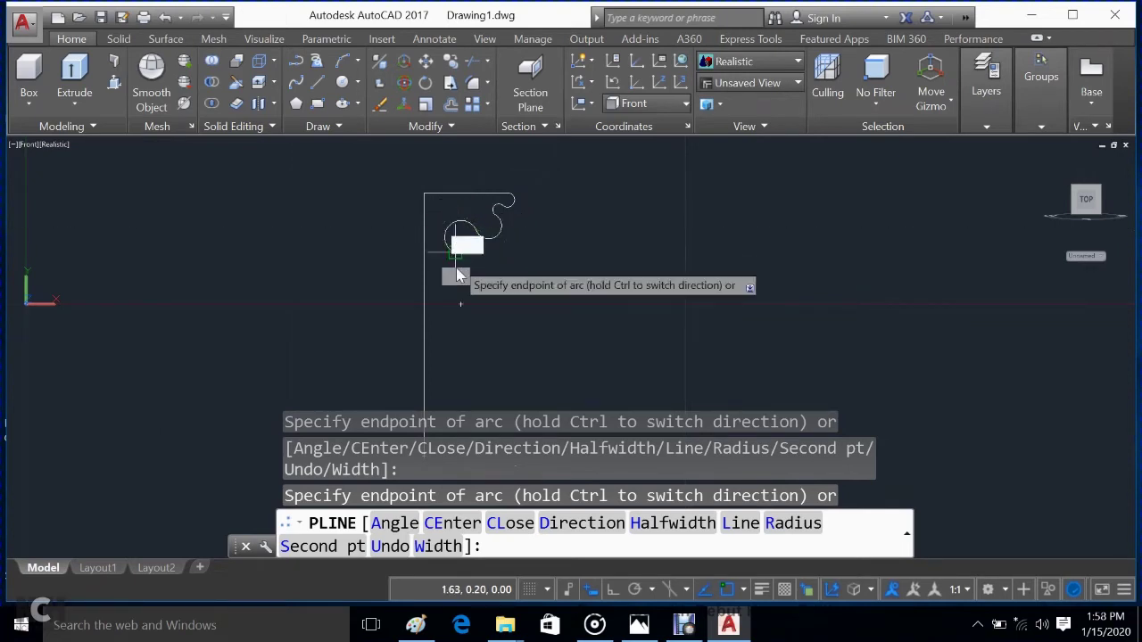
pyautogui.click(452, 323)
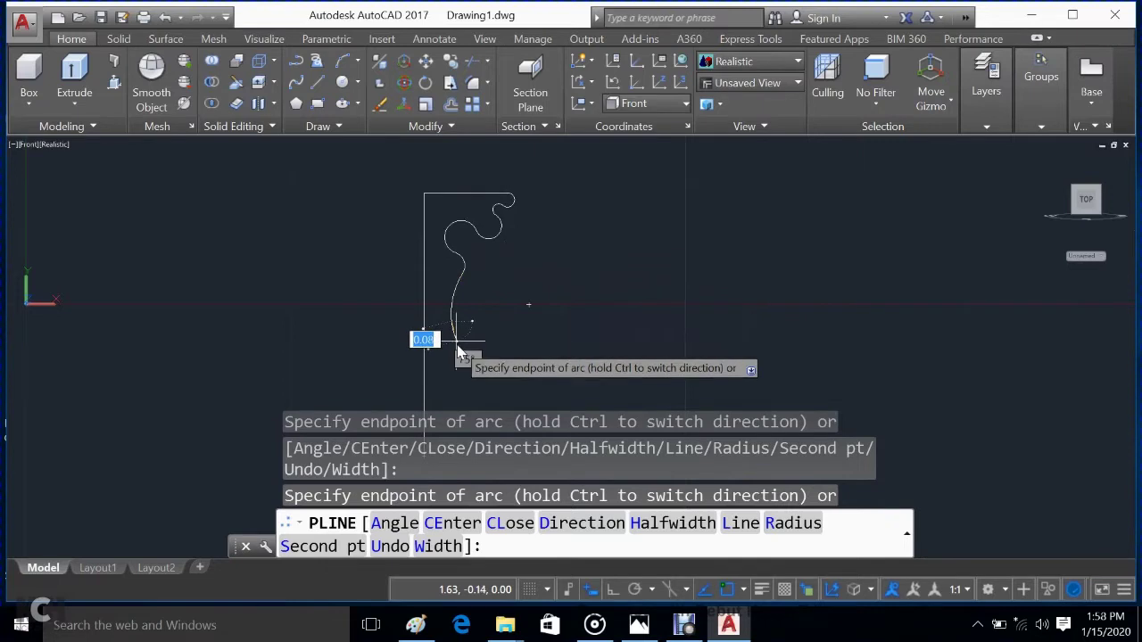
pyautogui.click(457, 349)
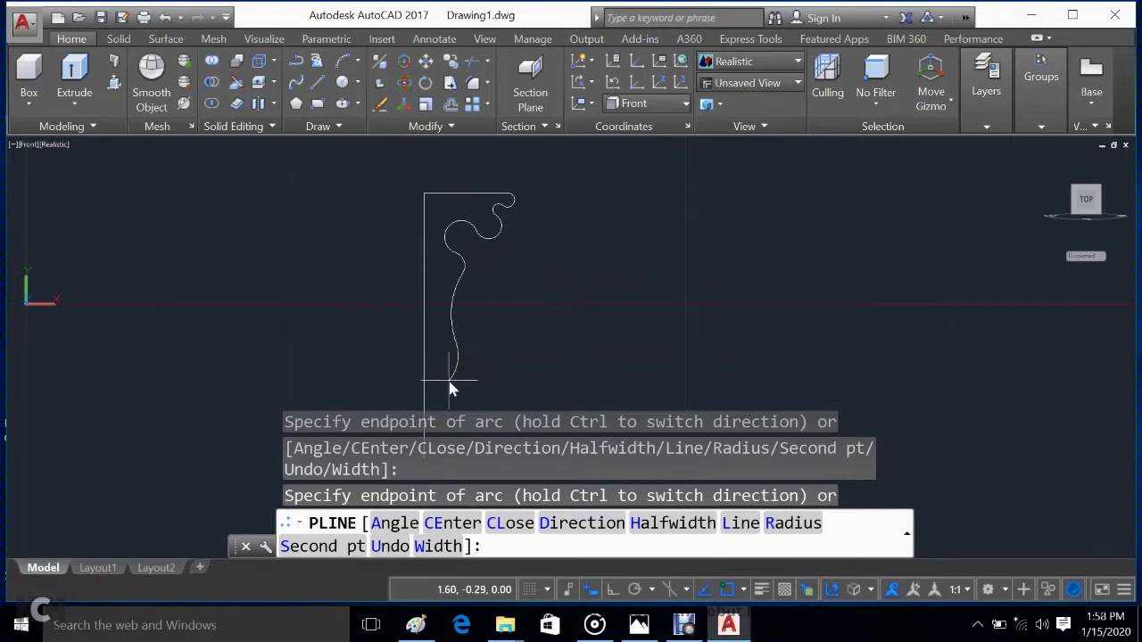
pyautogui.moveTo(453, 392); pyautogui.dragTo(462, 251, button='middle')
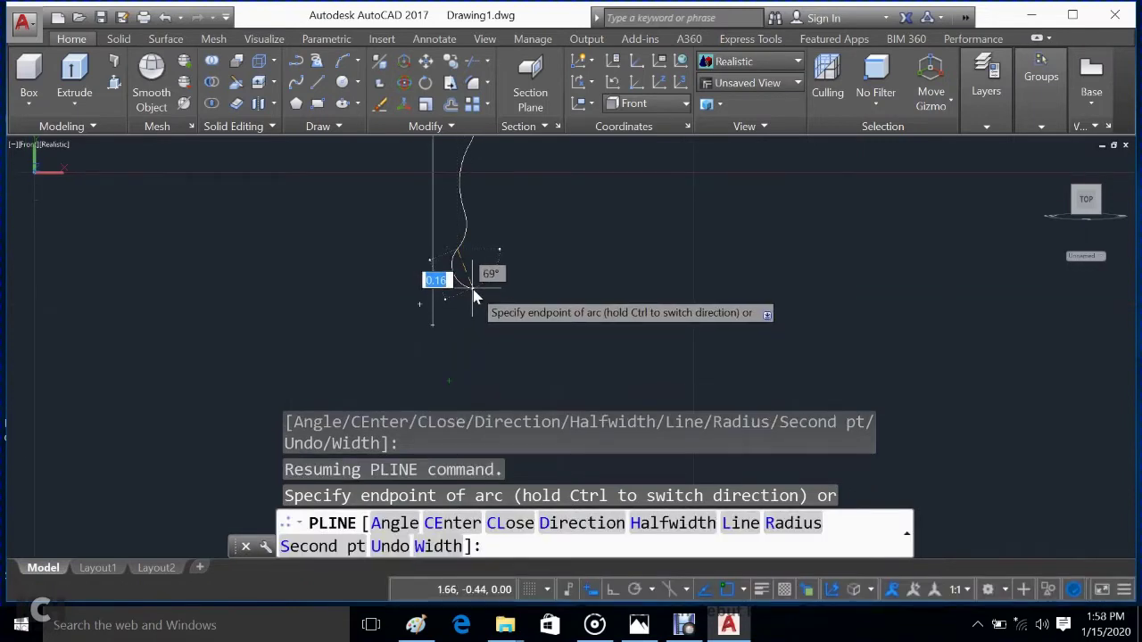
pyautogui.click(476, 300)
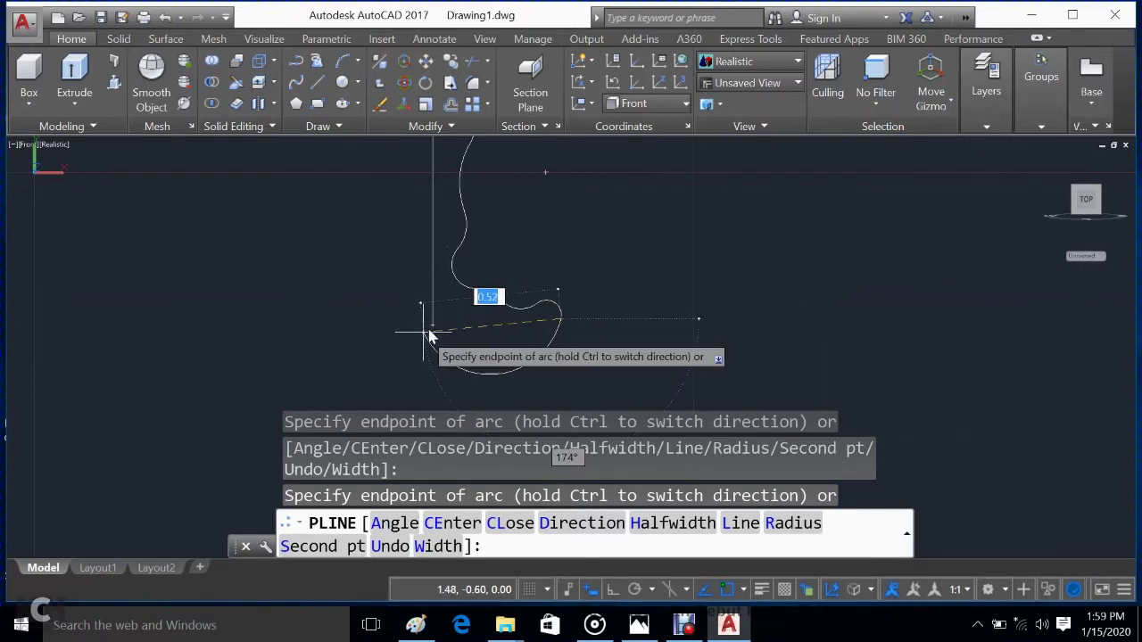
# Step: Close the profile in Line mode with Ortho on, using a short vertical foot edge and a horizontal base back to the start point
pyautogui.click(612, 591)
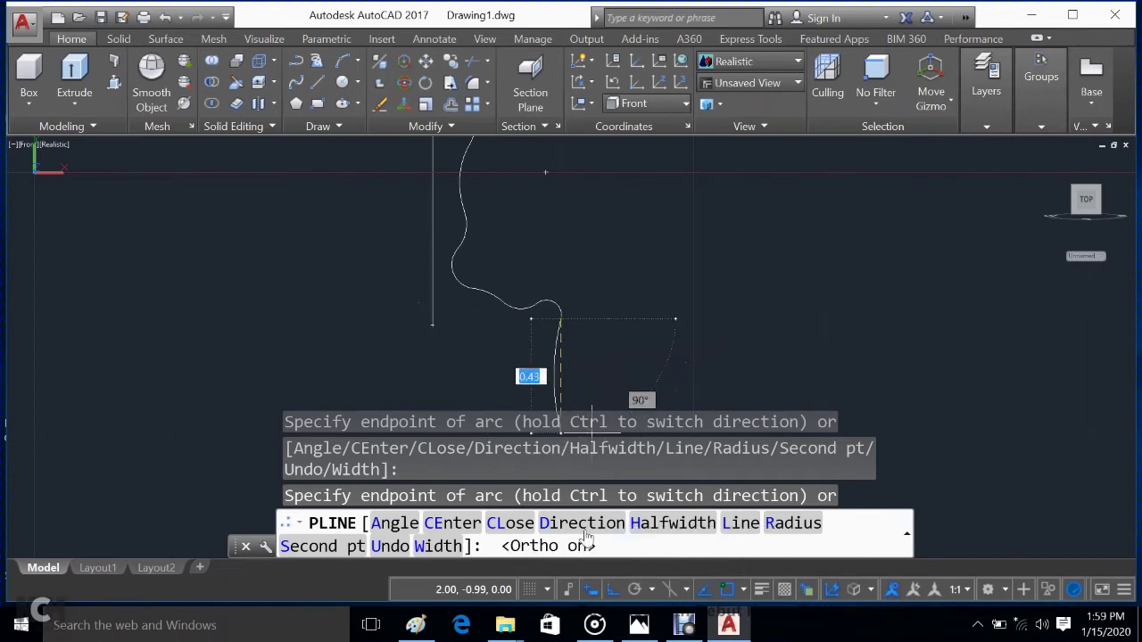
pyautogui.click(486, 371)
pyautogui.write('l')
pyautogui.press('Return')
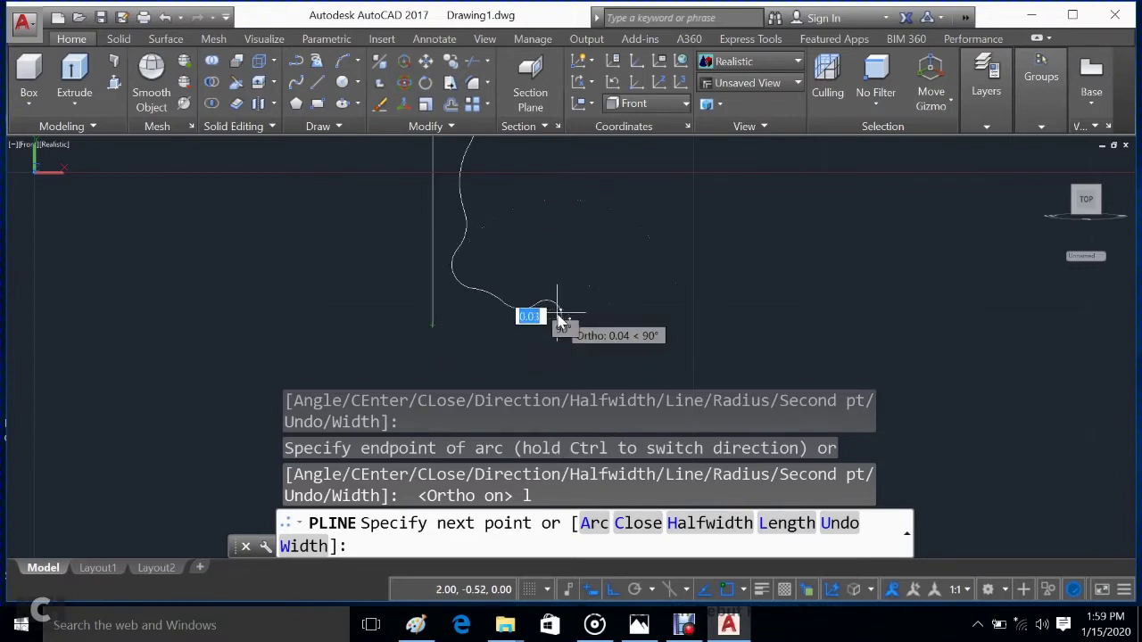
pyautogui.click(559, 337)
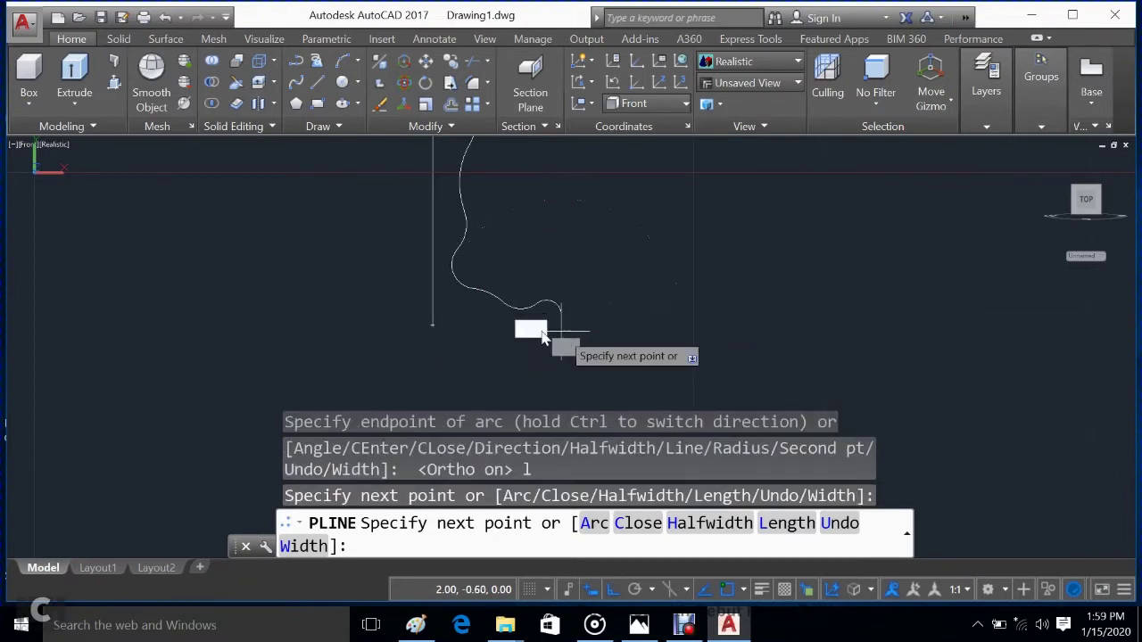
pyautogui.click(431, 324)
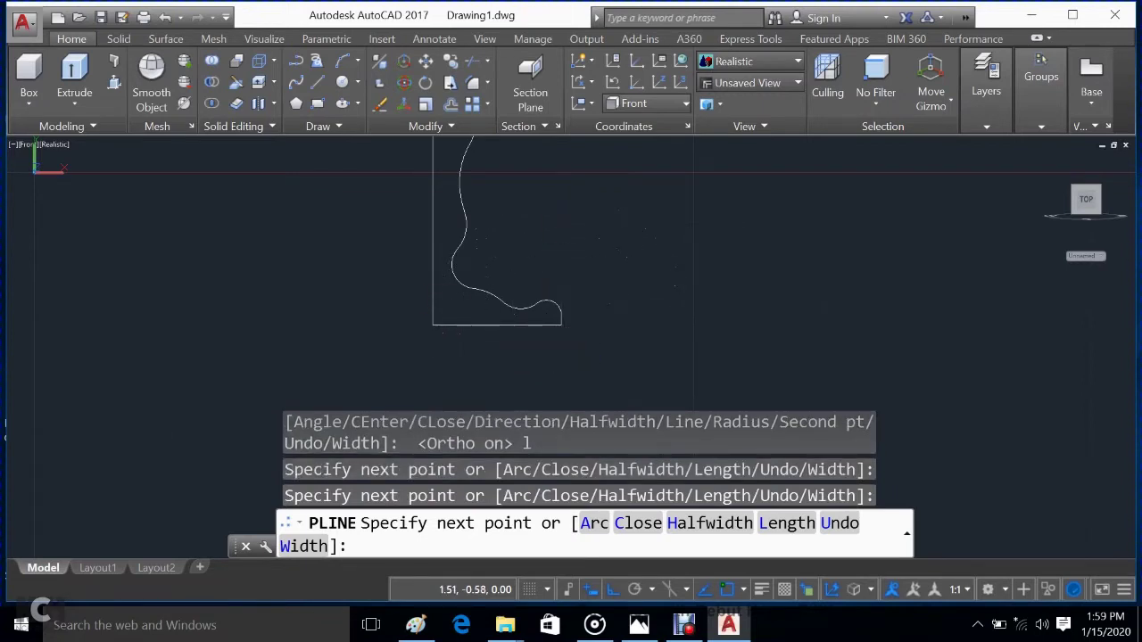
pyautogui.press('Escape')
pyautogui.scroll(-3, 632, 300)
pyautogui.moveTo(650, 285); pyautogui.dragTo(618, 331, button='middle')
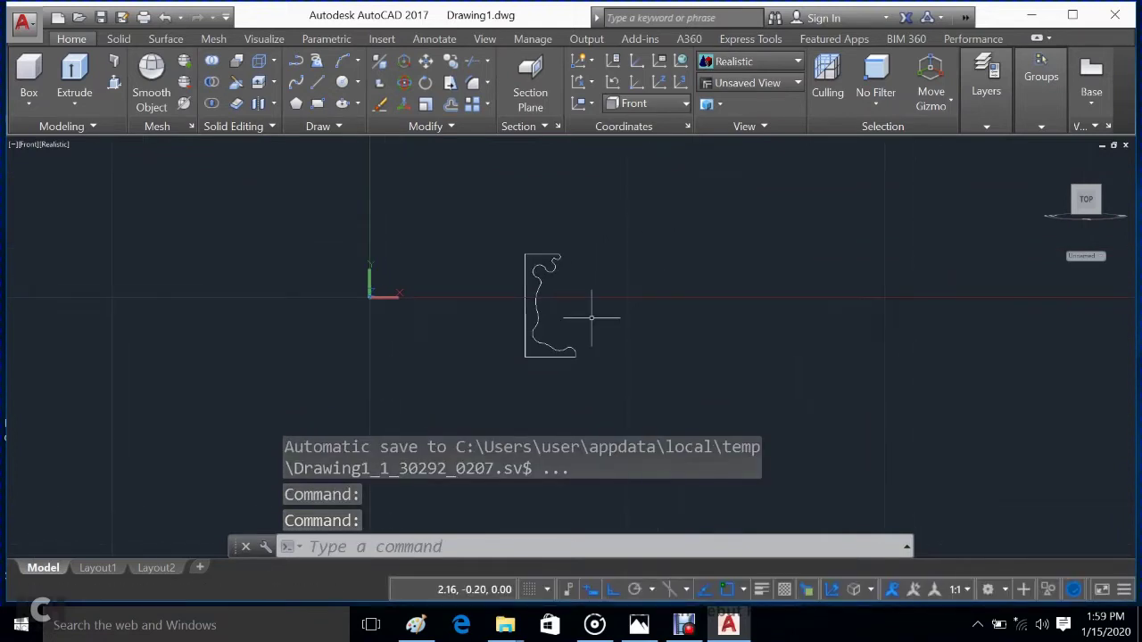
# Step: Stretch the midpoint of the outermost foot arc inward so the arc becomes concave
pyautogui.scroll(2, 645, 321)
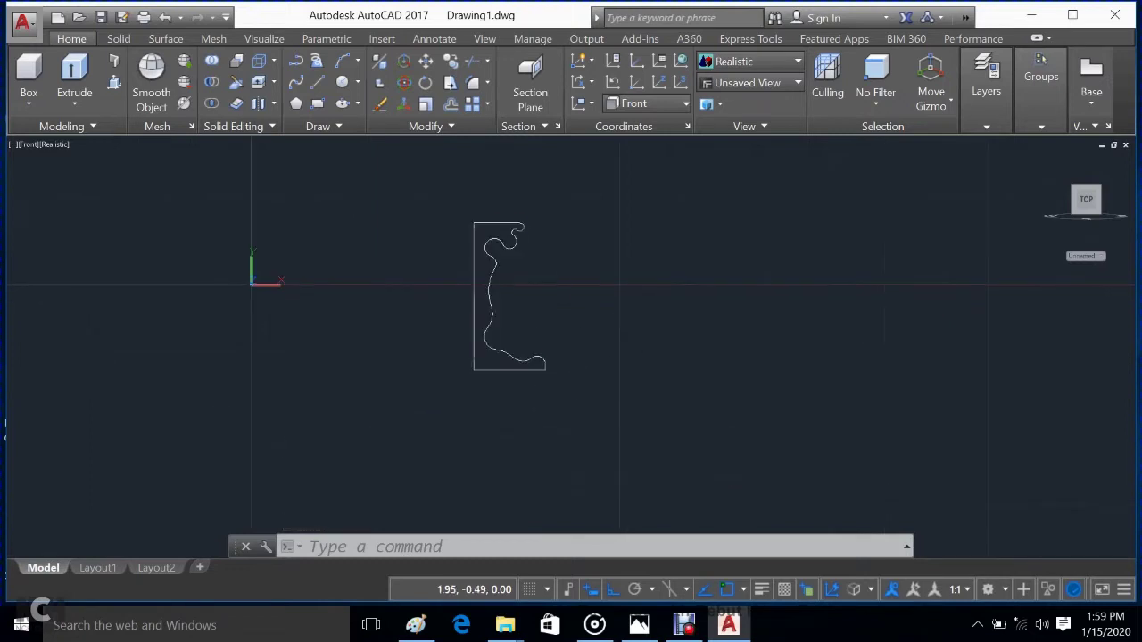
pyautogui.click(542, 358)
pyautogui.click(535, 358)
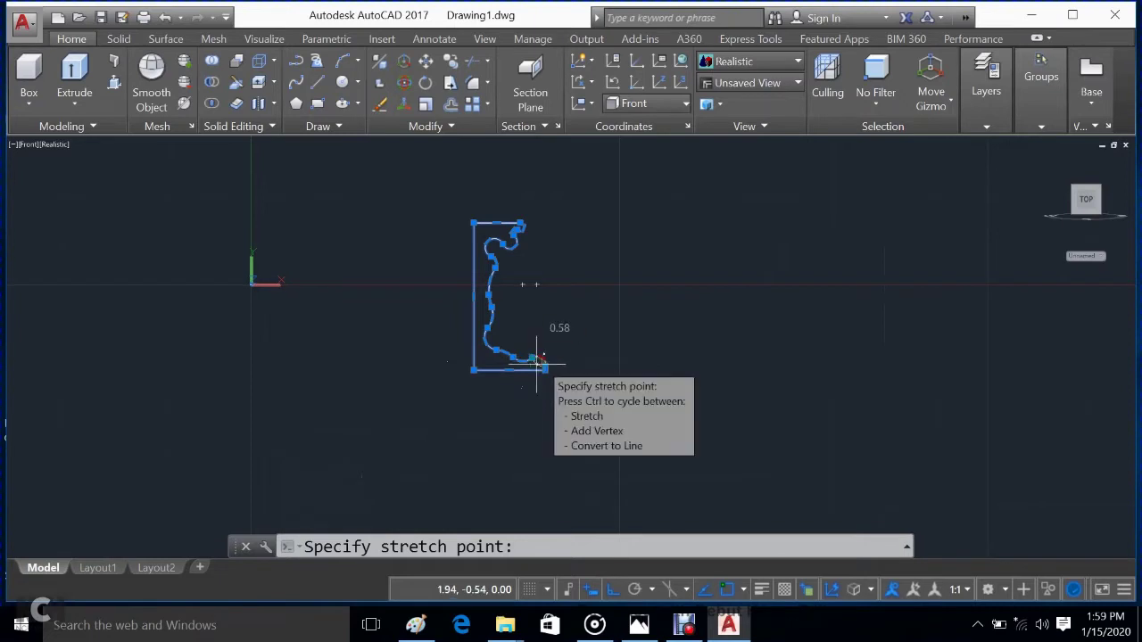
pyautogui.press('Escape')
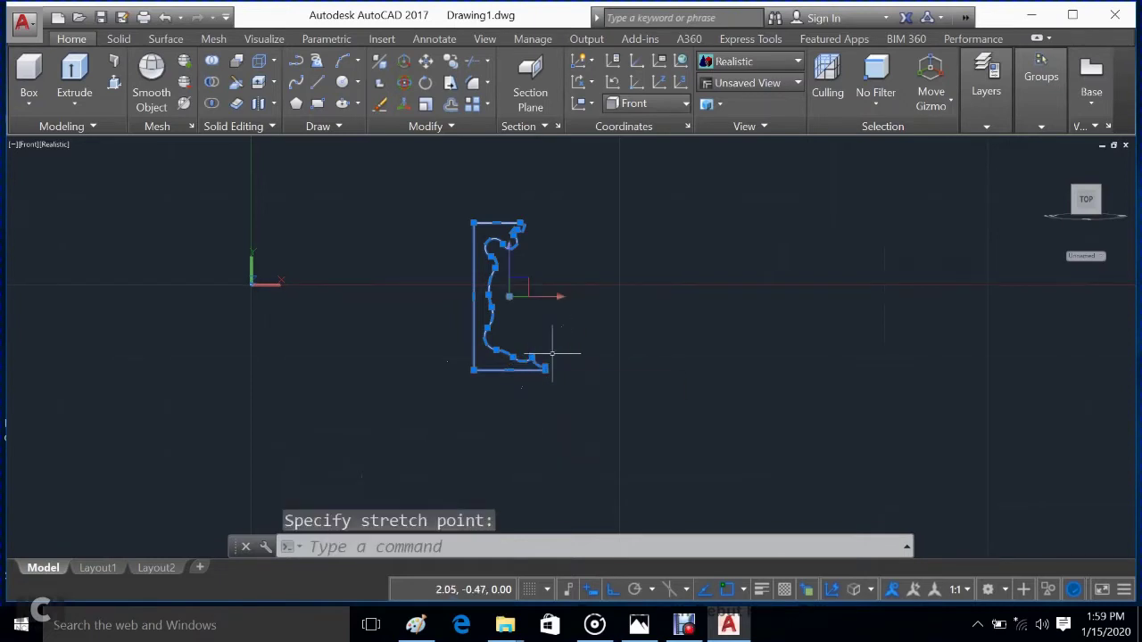
pyautogui.scroll(4, 574, 354)
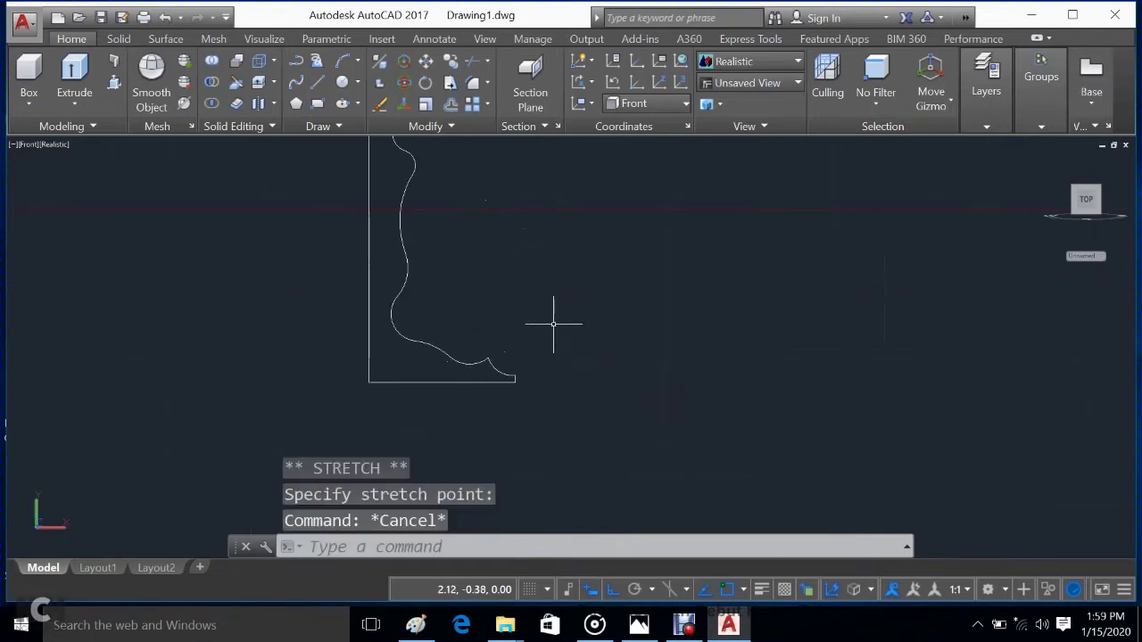
# Step: Stretch the midpoint of the lower bulging arc beneath the tabletop edge slightly inward to make the curve shallower
pyautogui.moveTo(573, 359); pyautogui.dragTo(589, 386, button='middle')
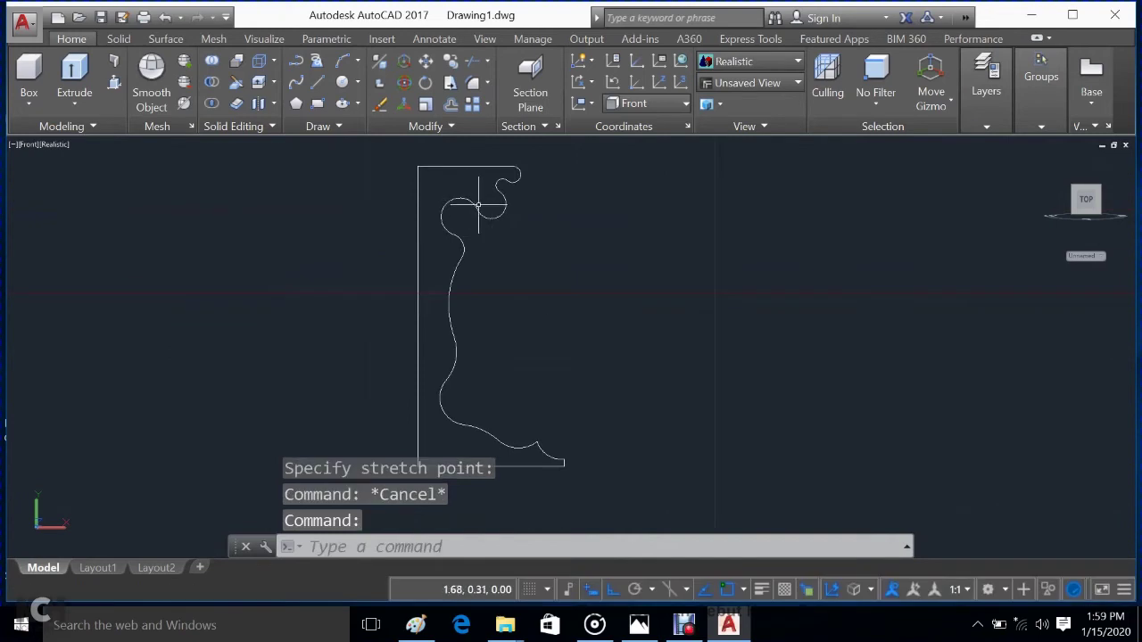
pyautogui.click(493, 216)
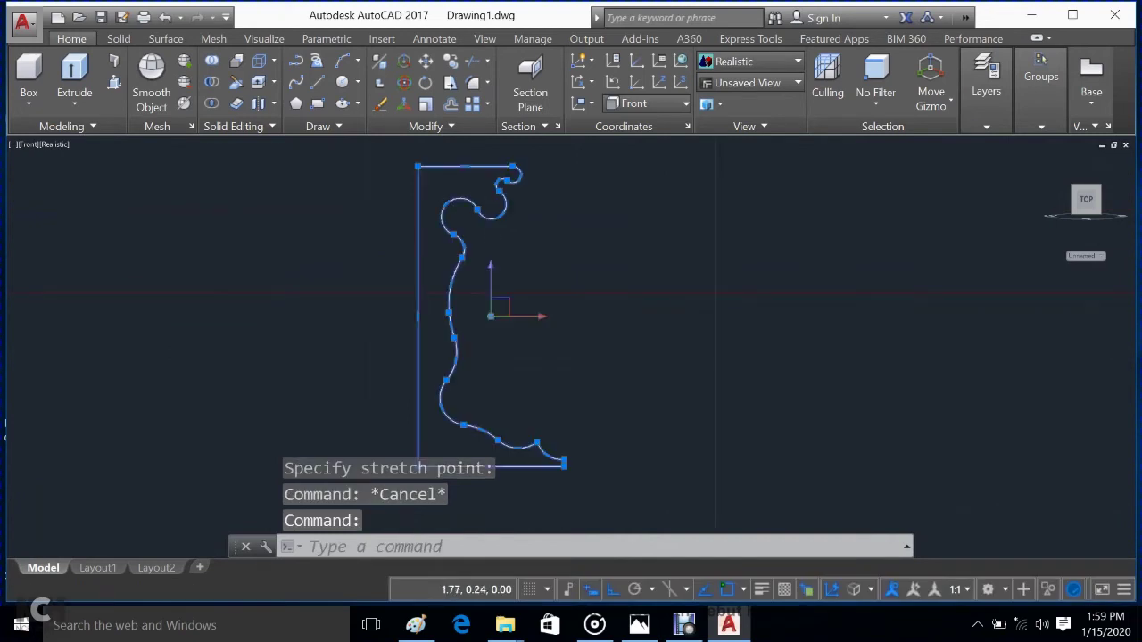
pyautogui.click(499, 214)
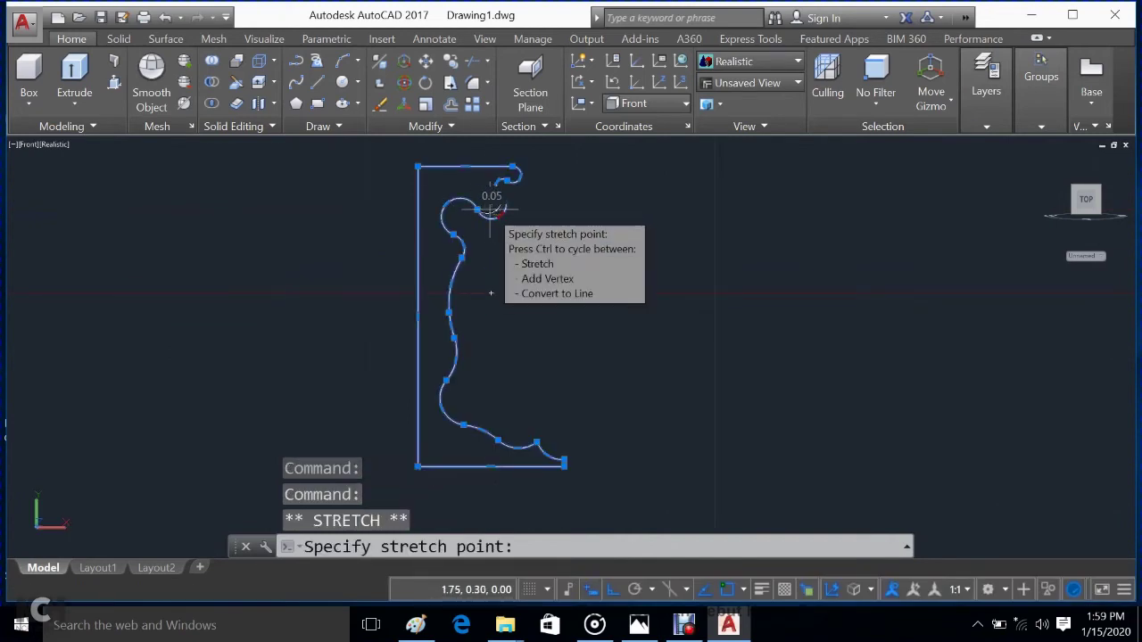
pyautogui.click(490, 212)
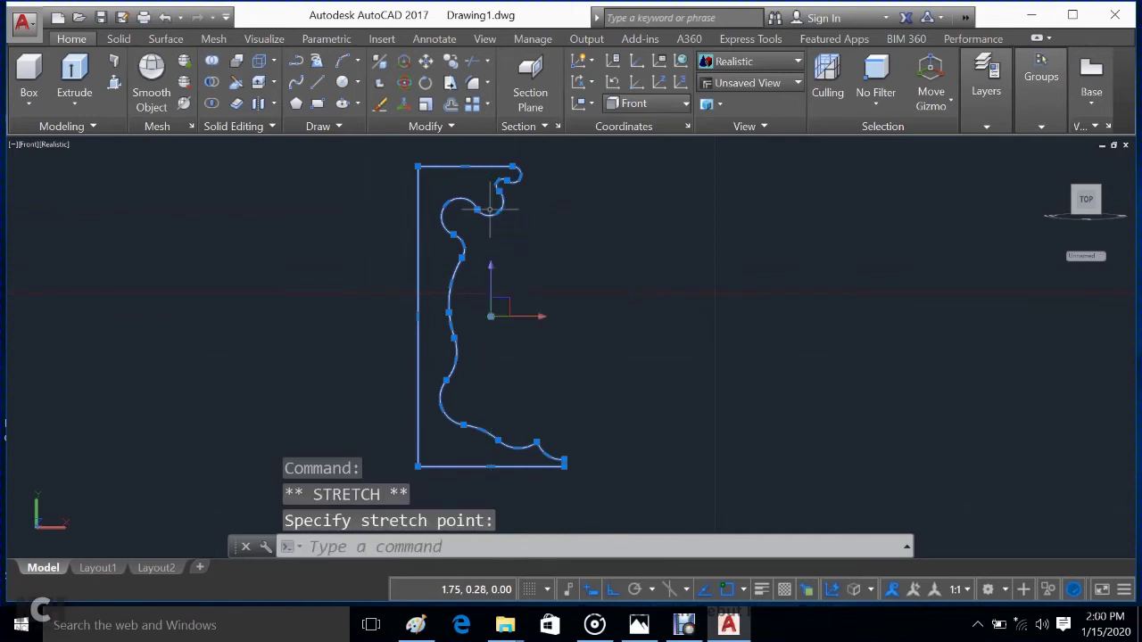
# Step: Stretch the midpoint of the large arc at the top of the stem toward the right in small moves to flatten it, and deselect the profile
pyautogui.click(446, 204)
pyautogui.click(454, 211)
pyautogui.click(446, 204)
pyautogui.click(457, 210)
pyautogui.click(445, 204)
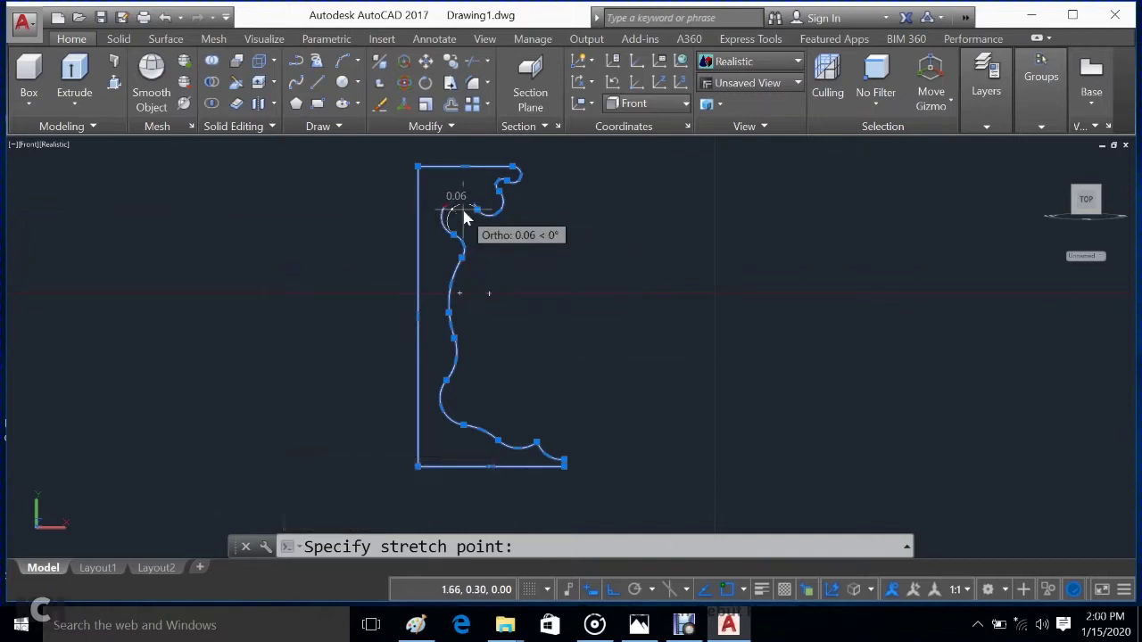
pyautogui.click(463, 213)
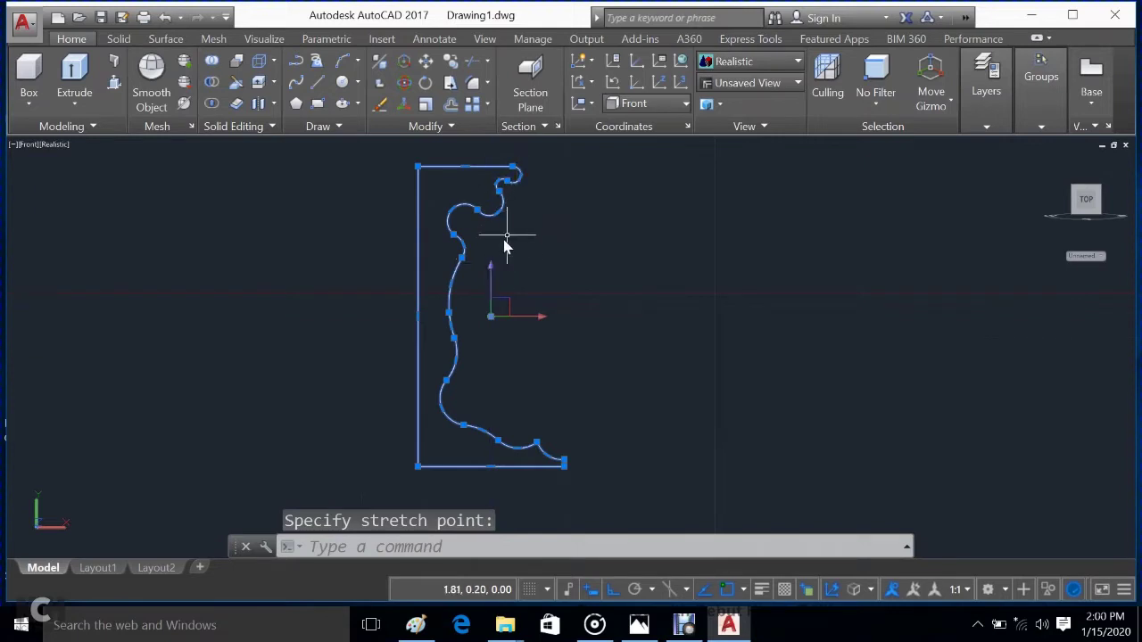
pyautogui.click(452, 213)
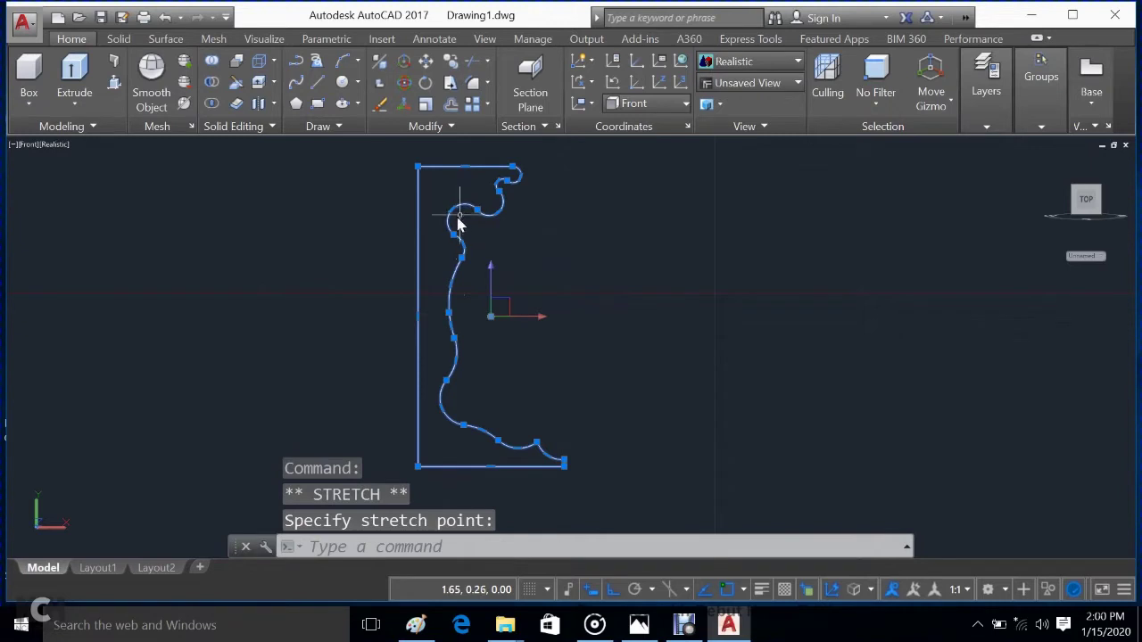
pyautogui.click(452, 214)
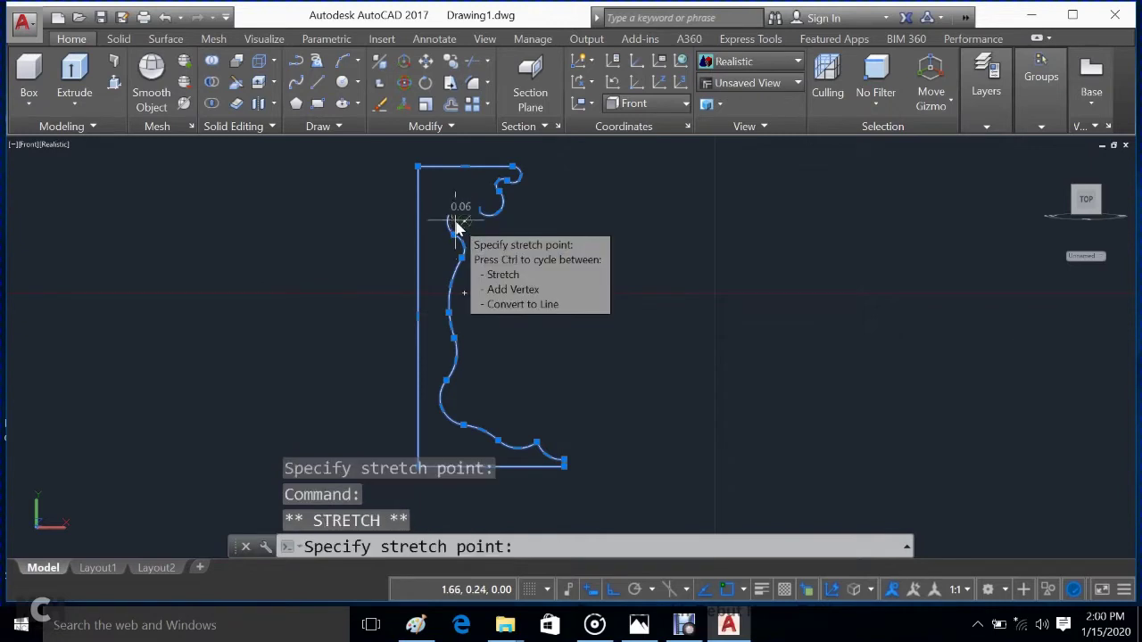
pyautogui.click(455, 226)
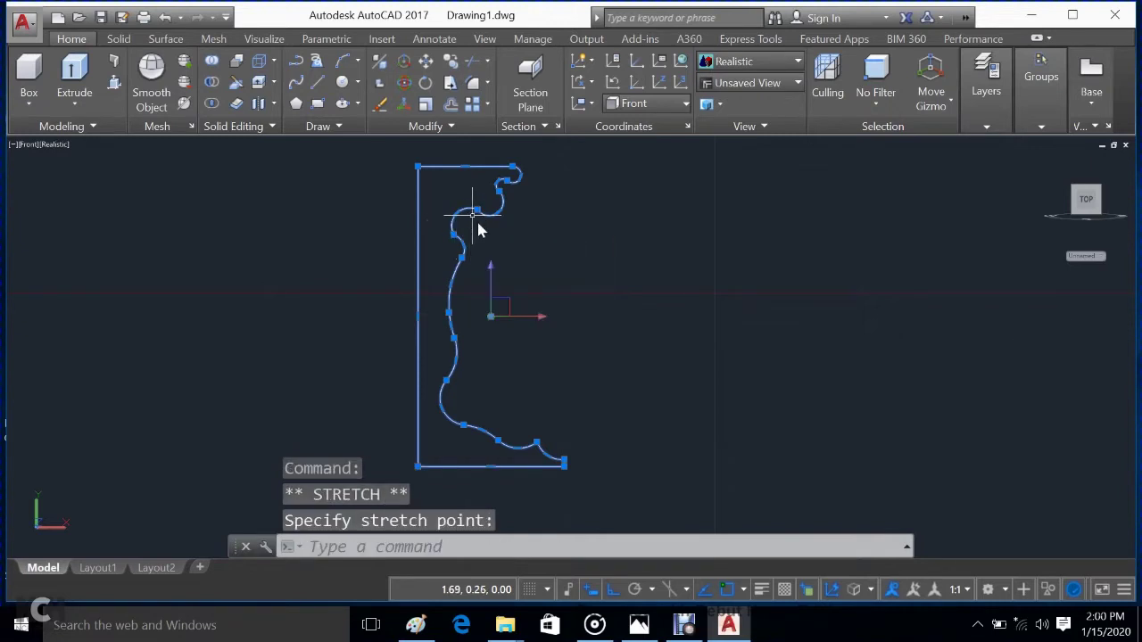
pyautogui.scroll(-2, 486, 240)
pyautogui.press('Escape')
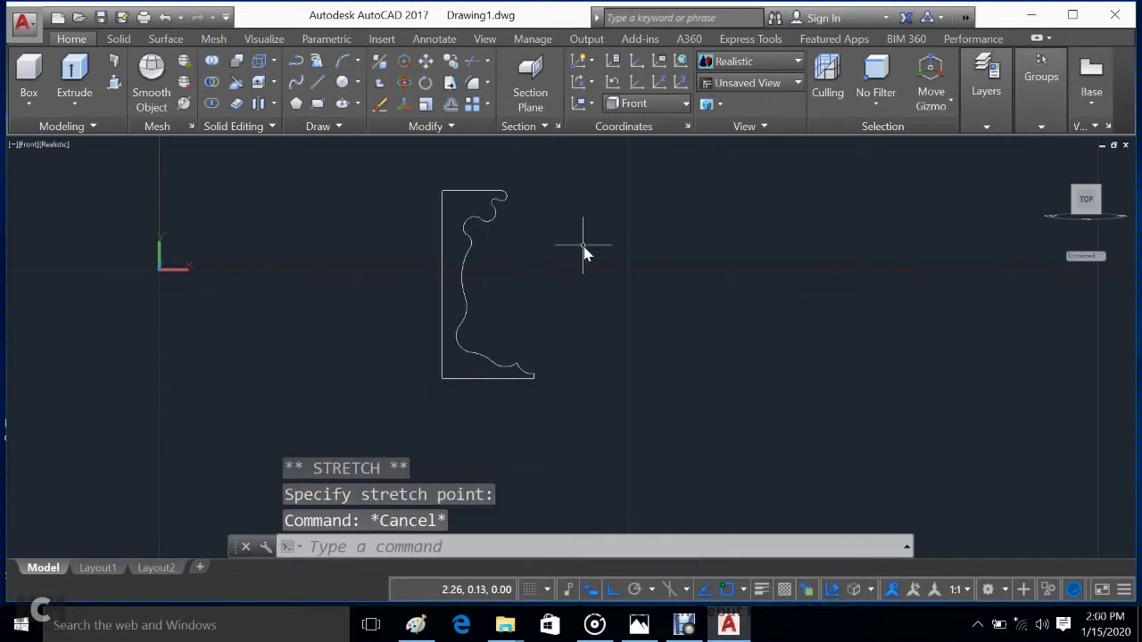
pyautogui.click(600, 172)
pyautogui.press('Escape')
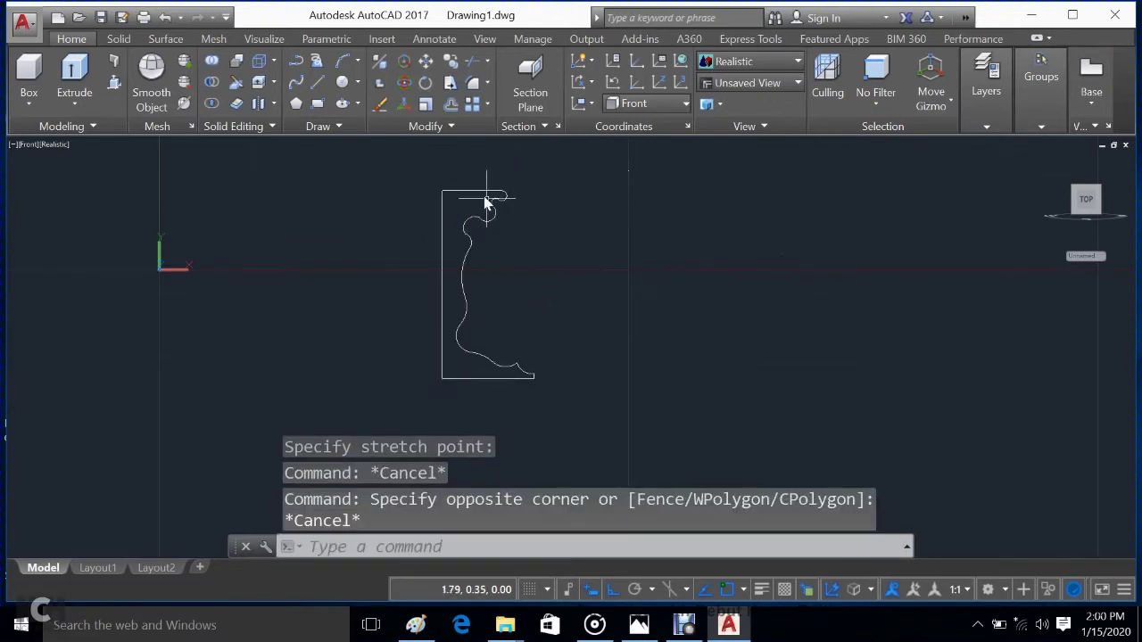
# Step: Stretch the midpoint of the bulging arc beneath the tabletop edge slightly upward to flatten it, and deselect the profile
pyautogui.scroll(3, 486, 204)
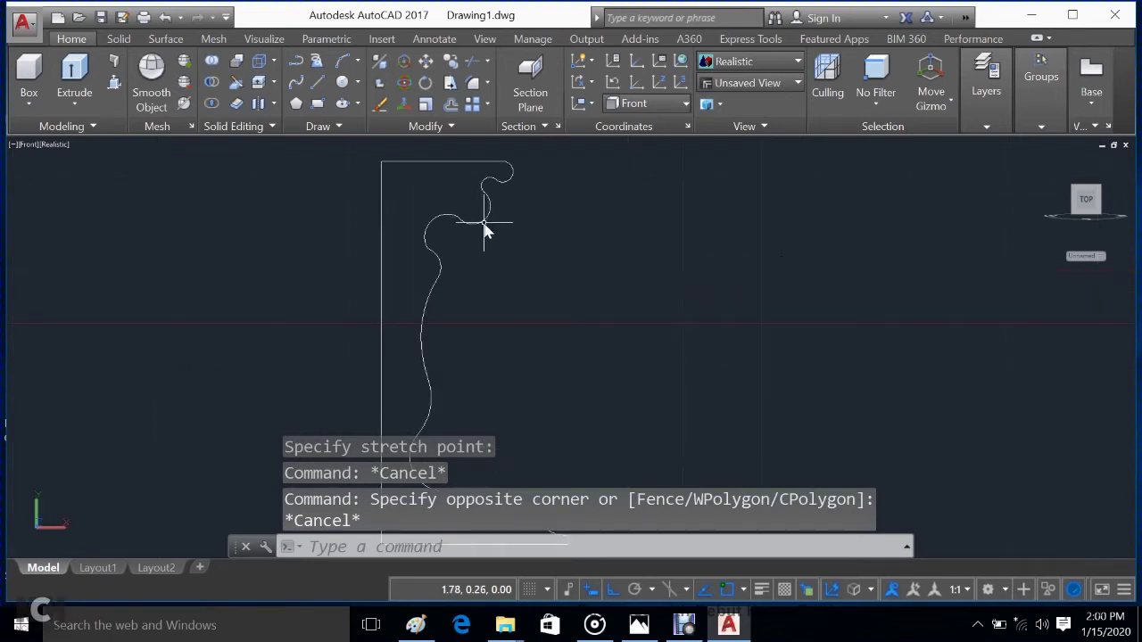
pyautogui.click(485, 229)
pyautogui.click(482, 222)
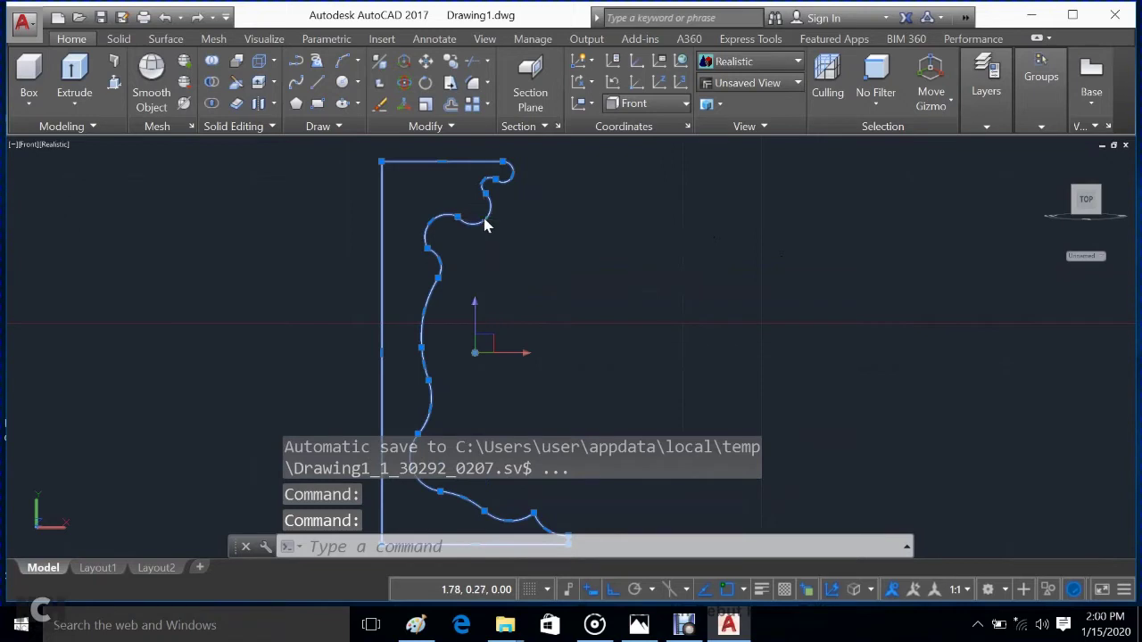
pyautogui.click(485, 222)
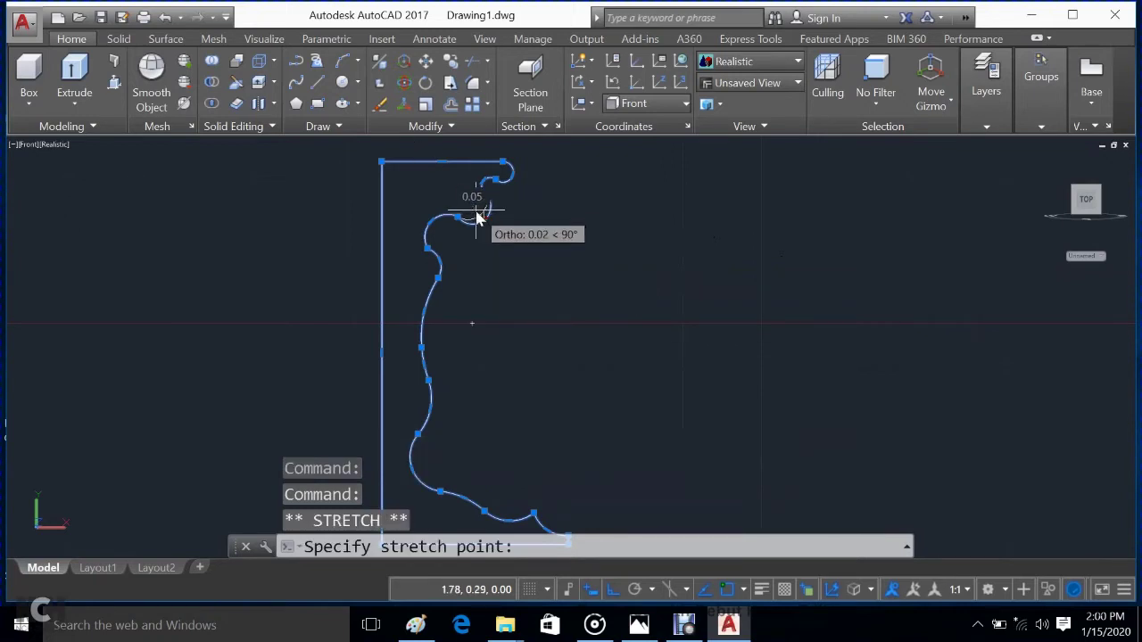
pyautogui.click(472, 212)
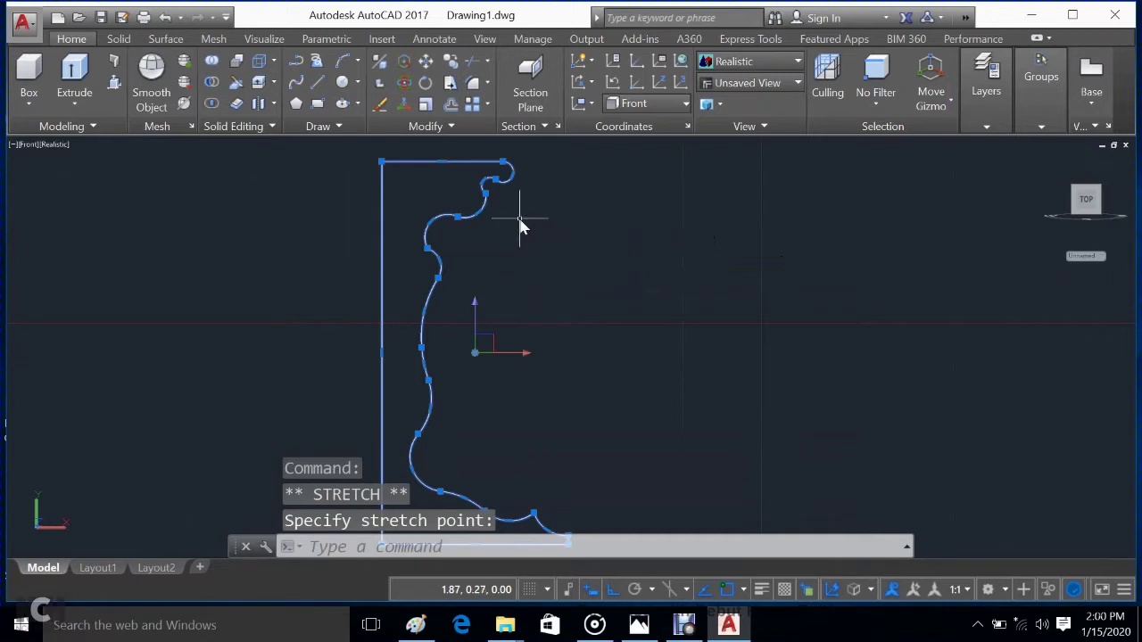
pyautogui.press('Escape')
pyautogui.scroll(-3, 526, 219)
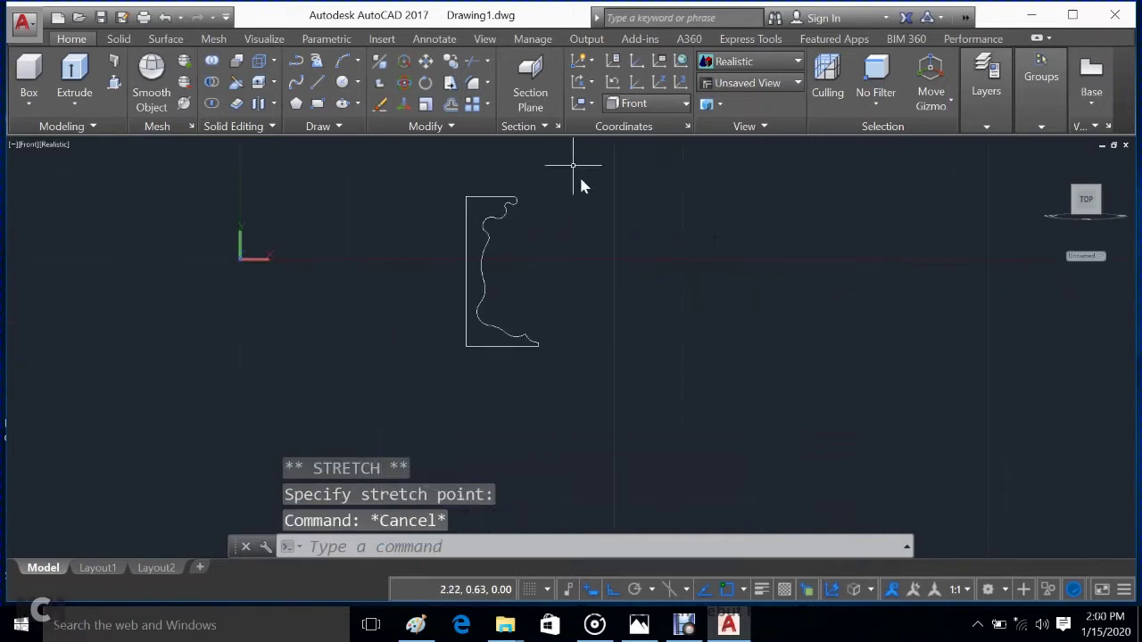
# Step: Revolve the closed profile 360 degrees as a solid about its straight vertical edge, picking the edge's upper and lower endpoints as the axis
pyautogui.click(584, 175)
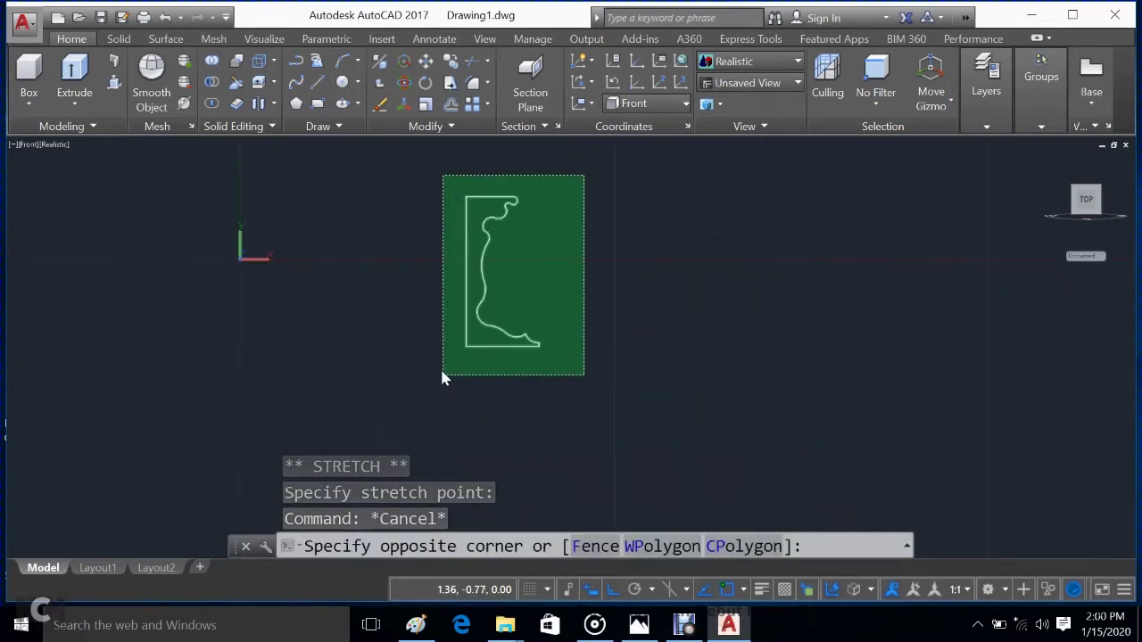
pyautogui.click(443, 375)
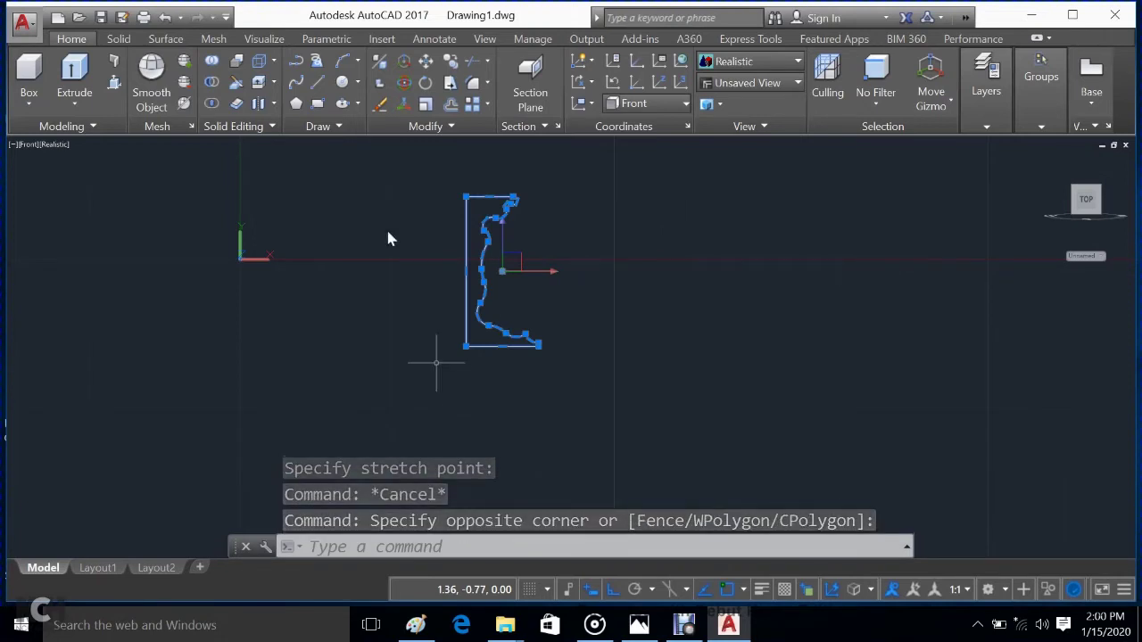
pyautogui.click(77, 100)
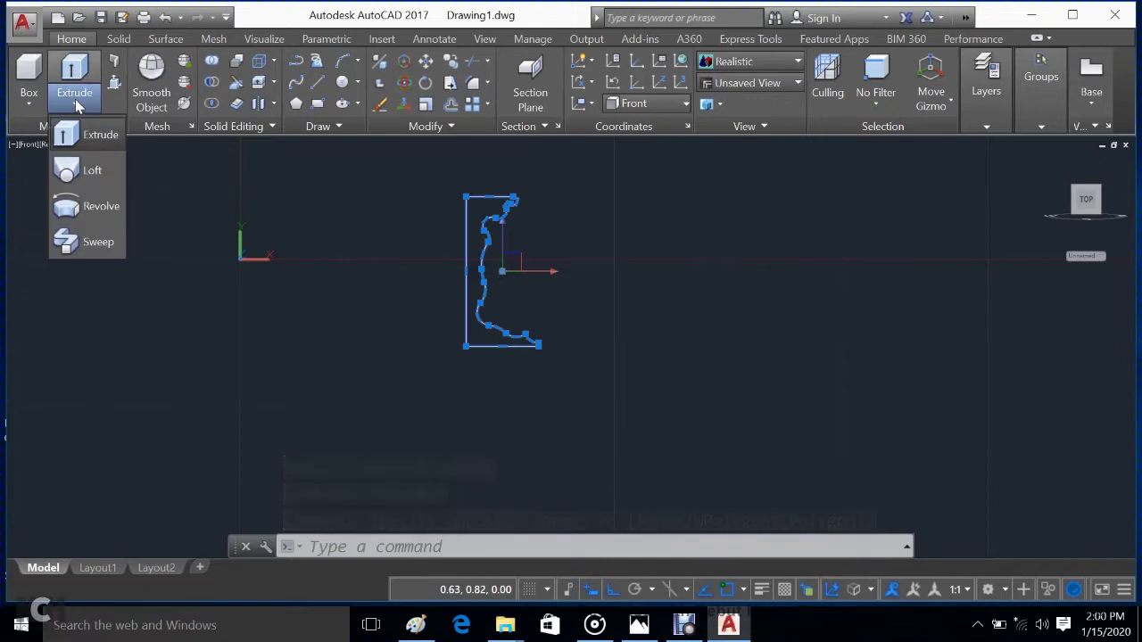
pyautogui.click(100, 208)
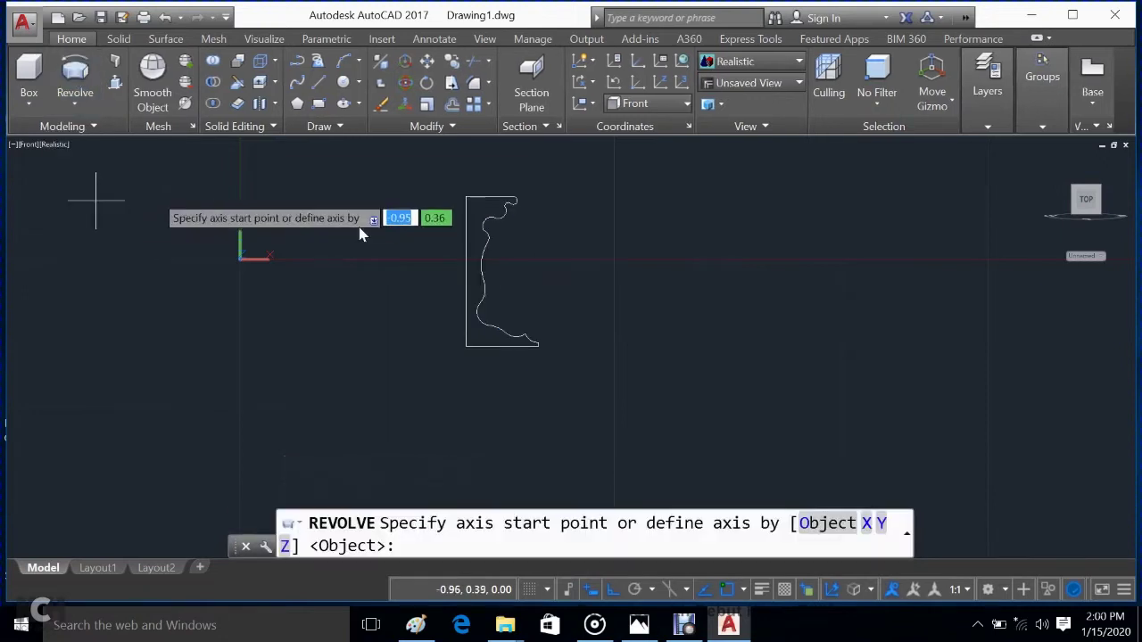
pyautogui.click(466, 196)
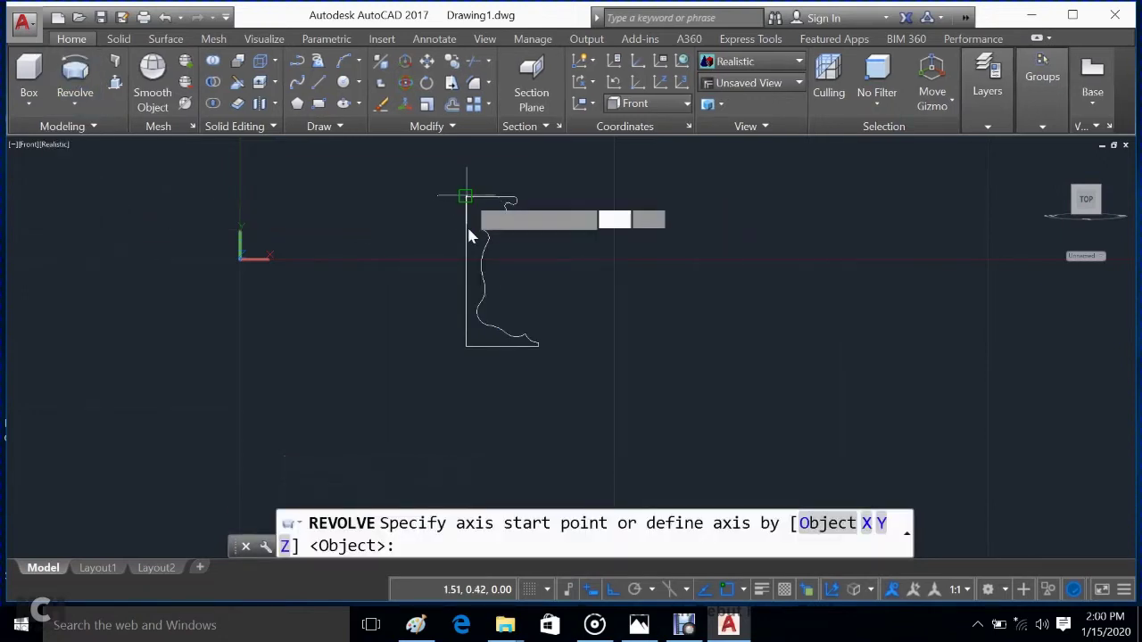
pyautogui.click(467, 354)
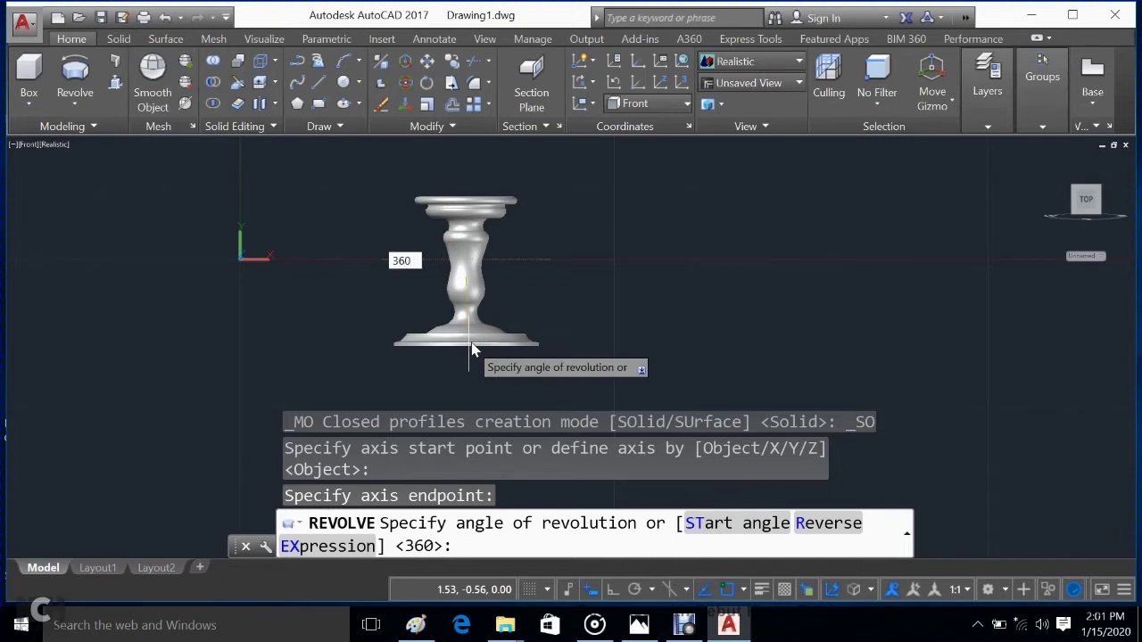
pyautogui.press('Return')
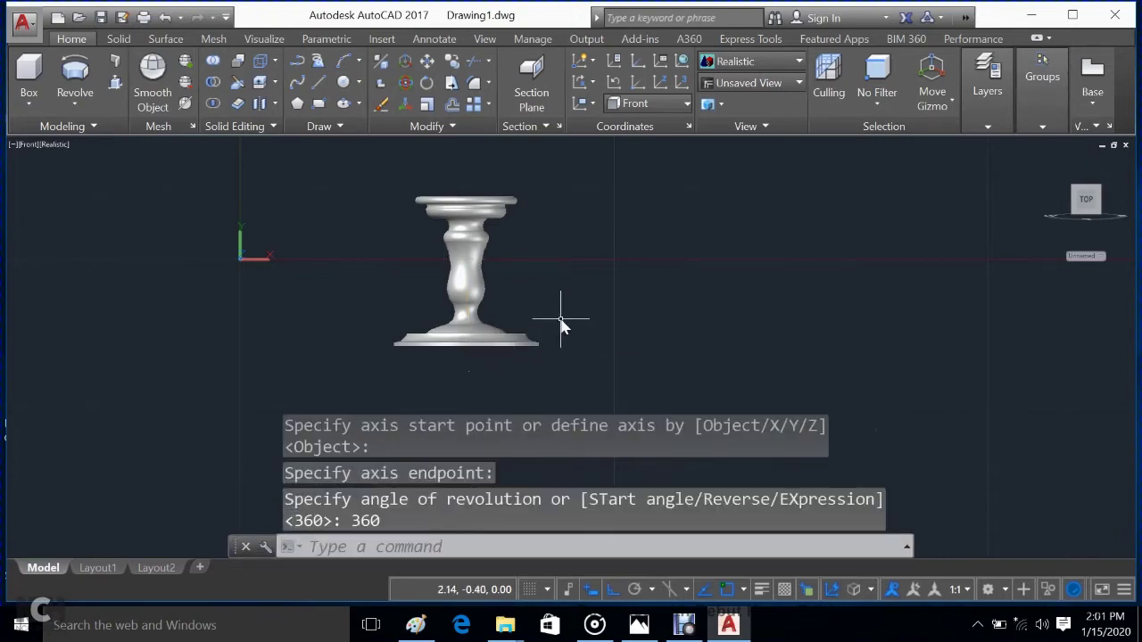
pyautogui.click(28, 143)
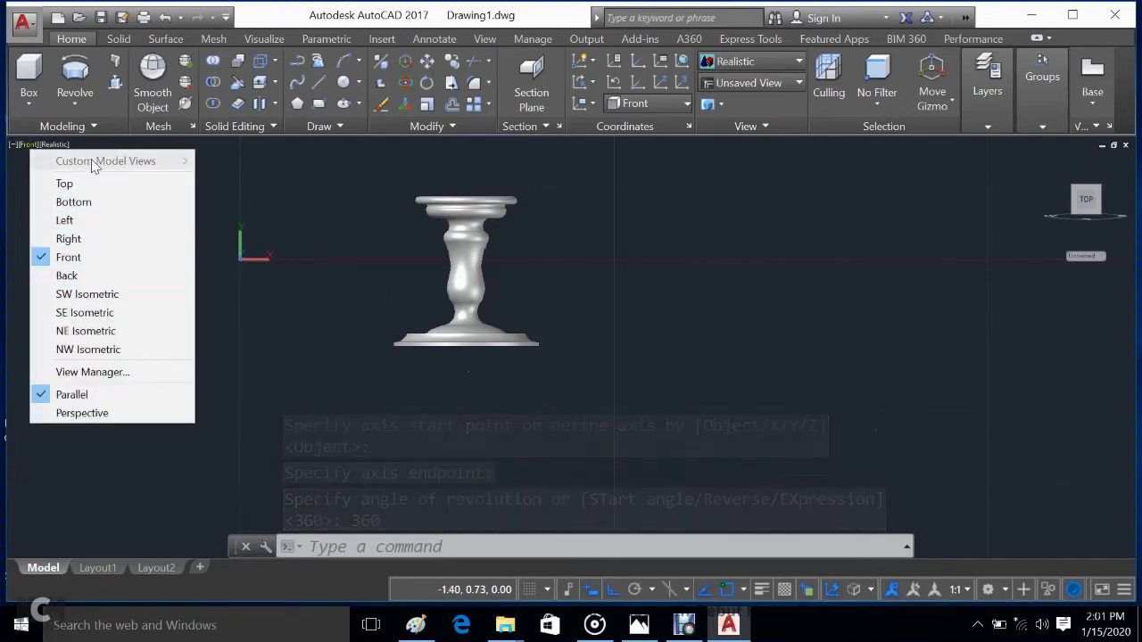
pyautogui.click(64, 151)
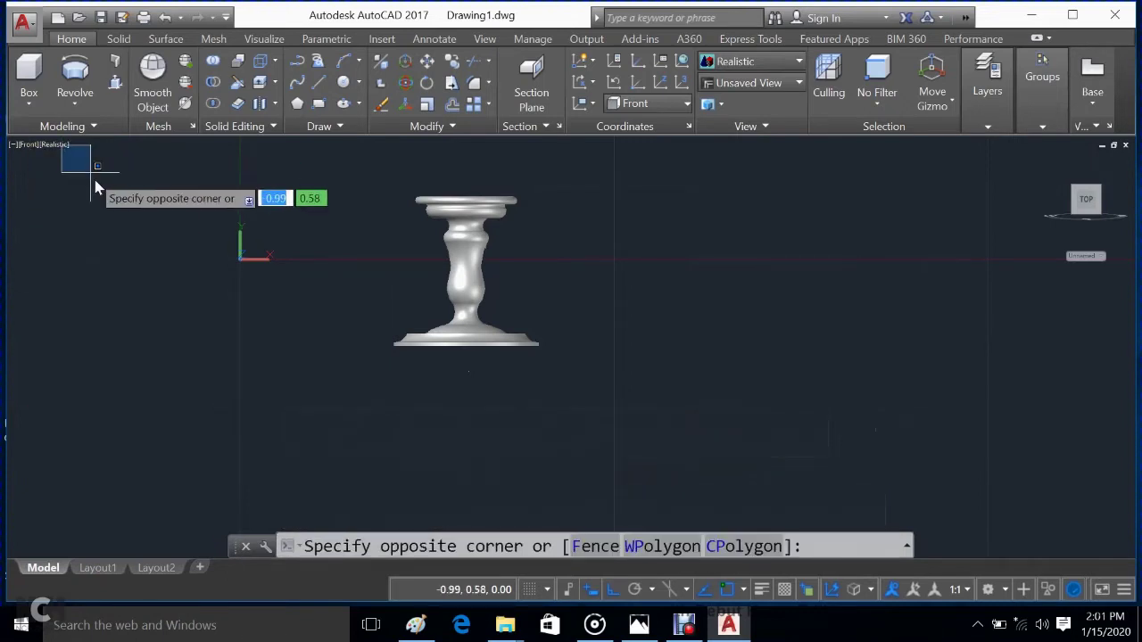
pyautogui.press('Escape')
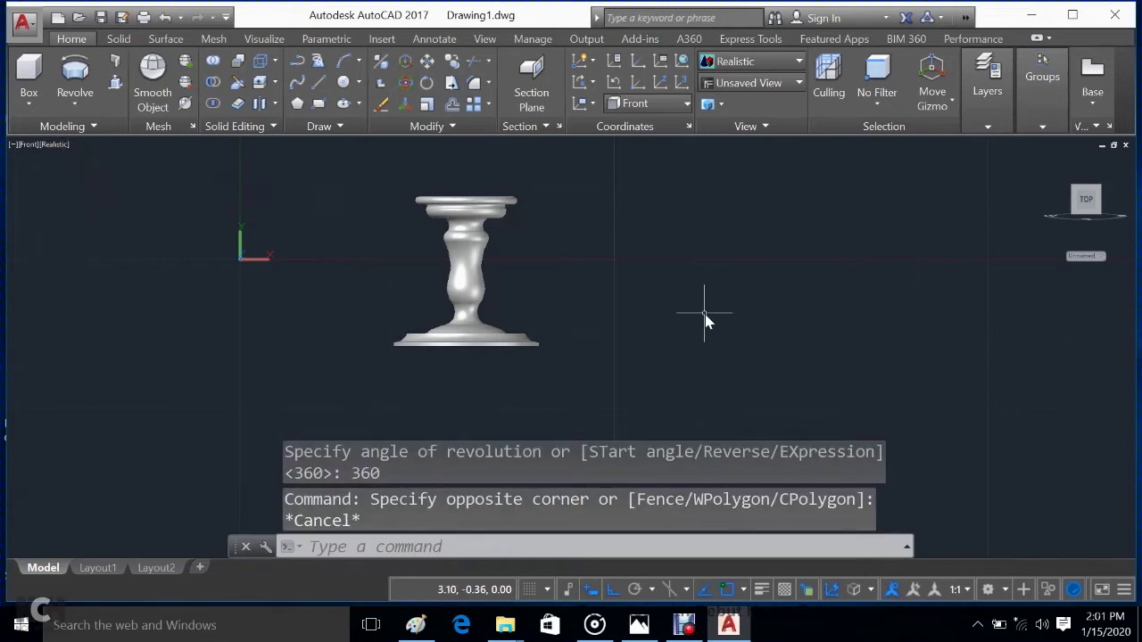
# Step: Orbit the model to an oblique view from above that shows the flat top face of the table
pyautogui.write('o')
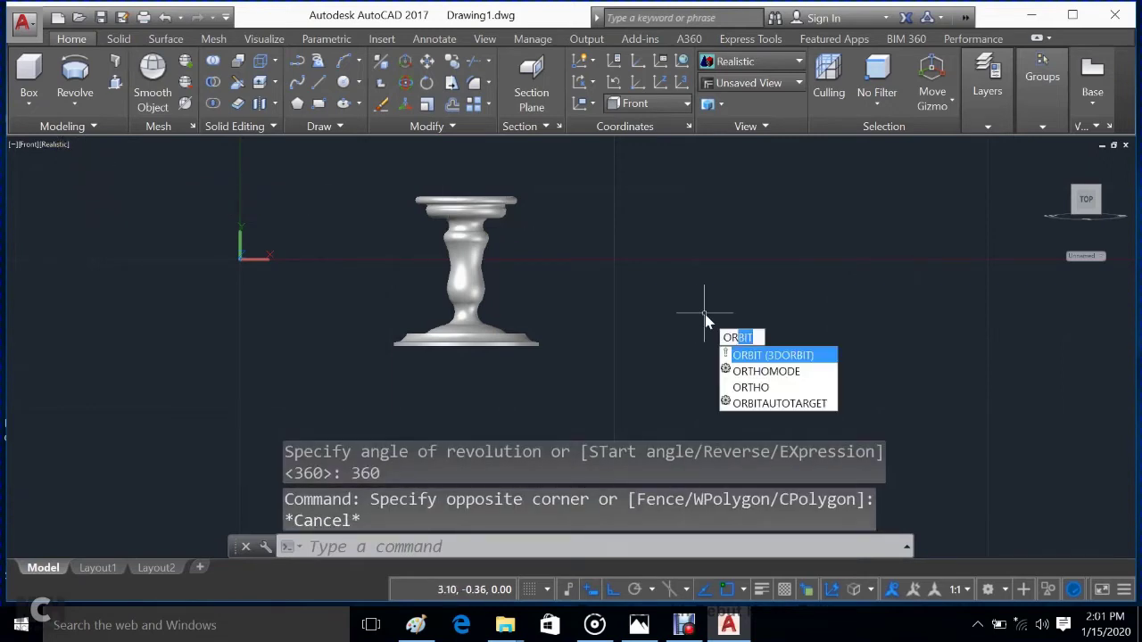
pyautogui.press('Return')
pyautogui.moveTo(704, 313); pyautogui.dragTo(684, 401)
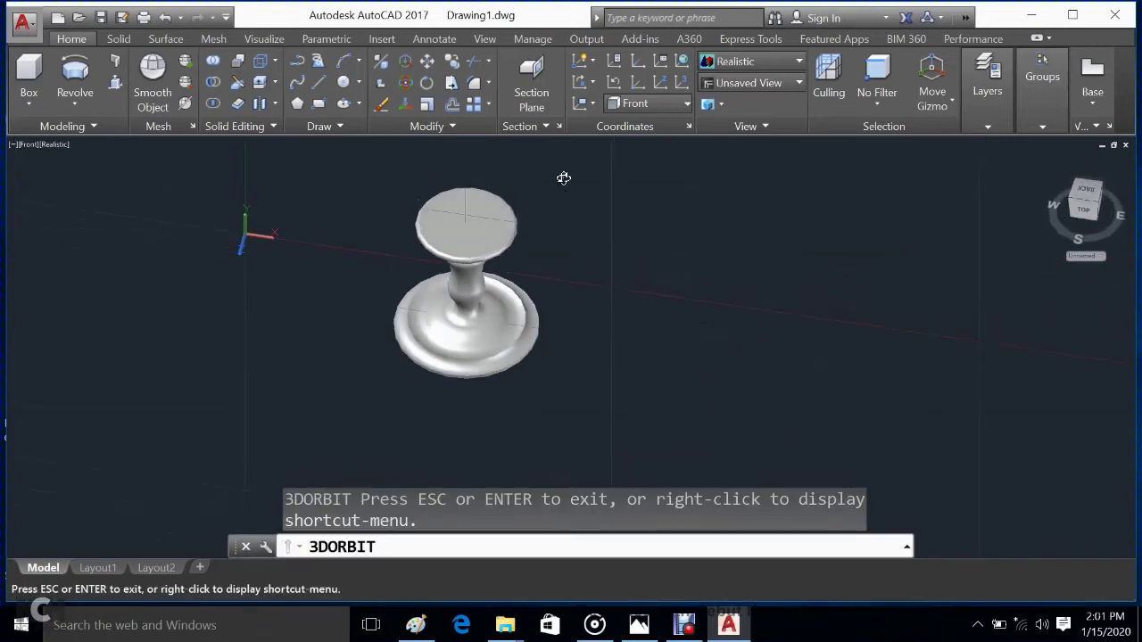
pyautogui.moveTo(565, 206); pyautogui.dragTo(596, 276)
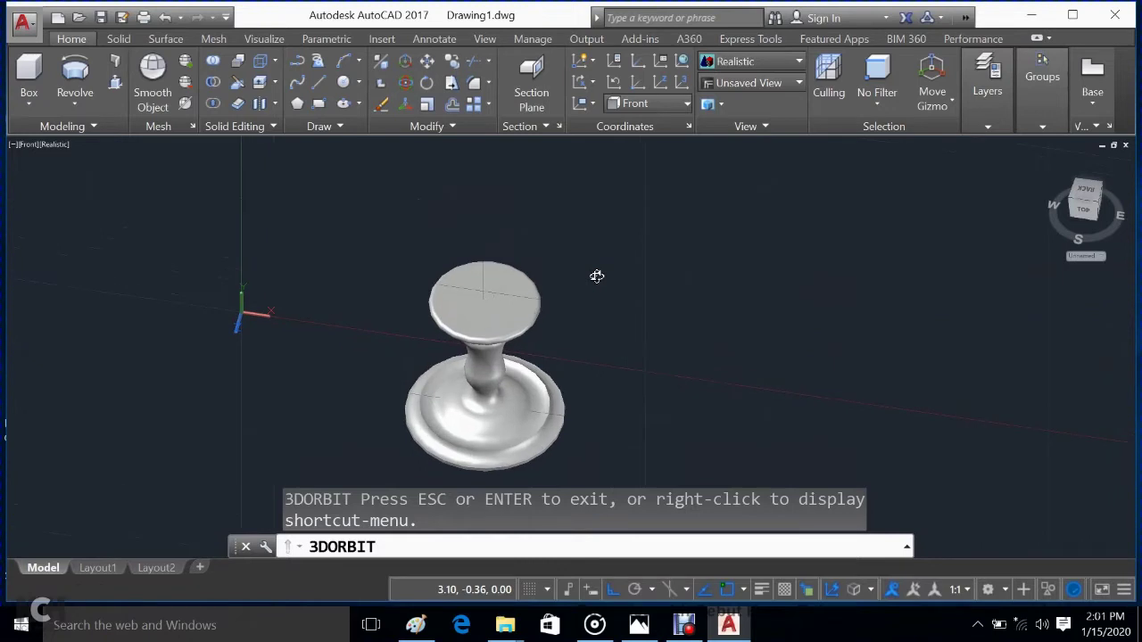
pyautogui.press('Escape')
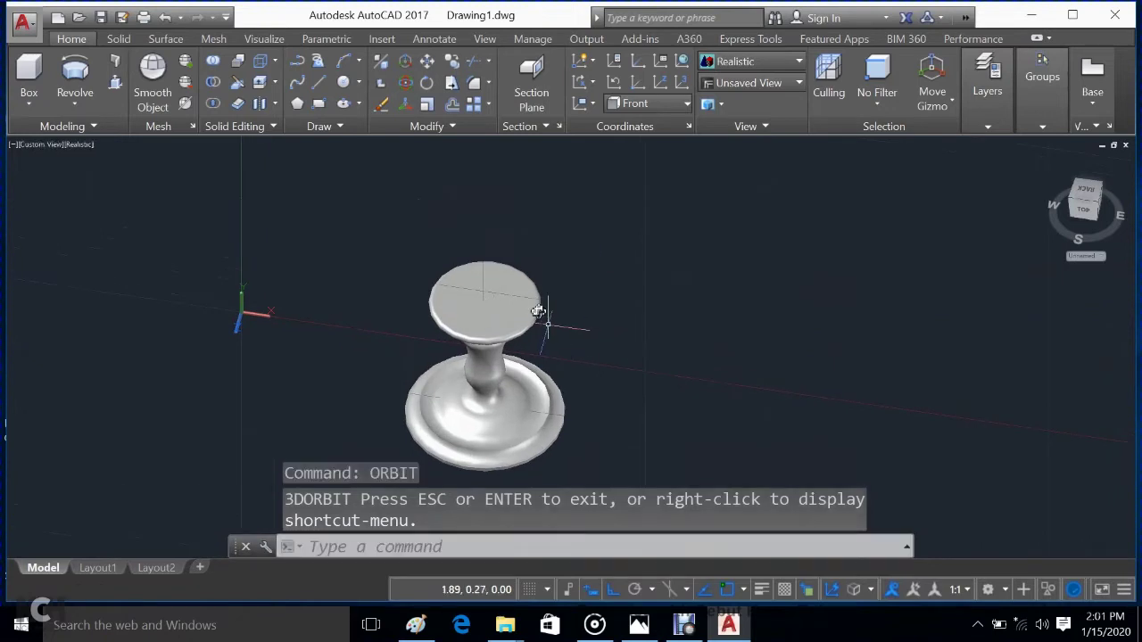
# Step: Try a circle of radius 2 centred on the table's top face, and undo it
pyautogui.click(342, 82)
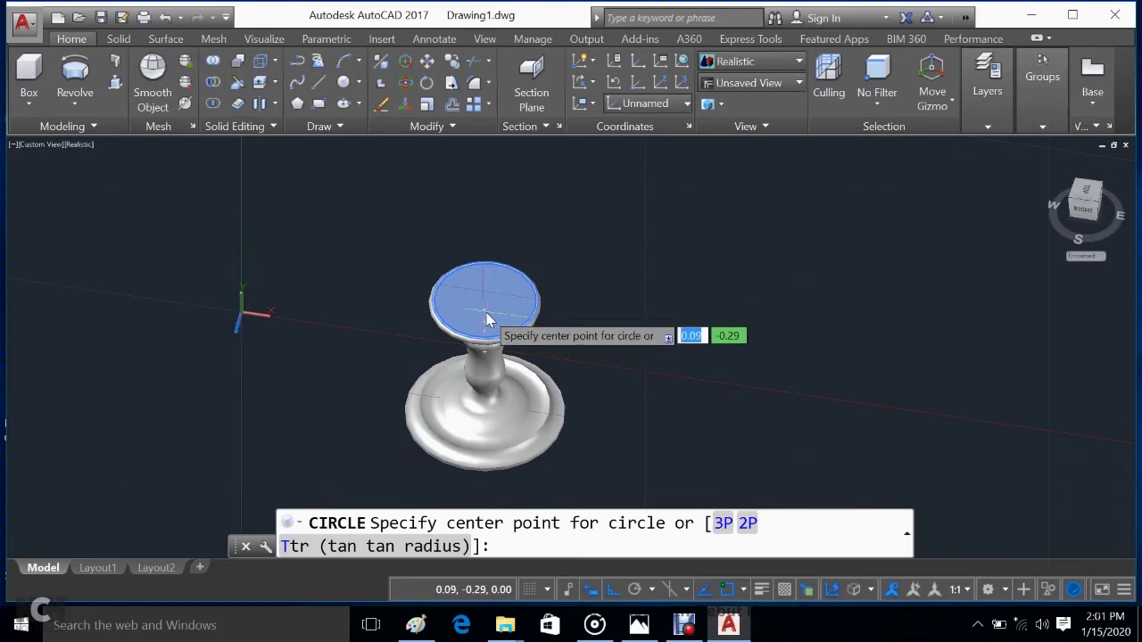
pyautogui.click(486, 306)
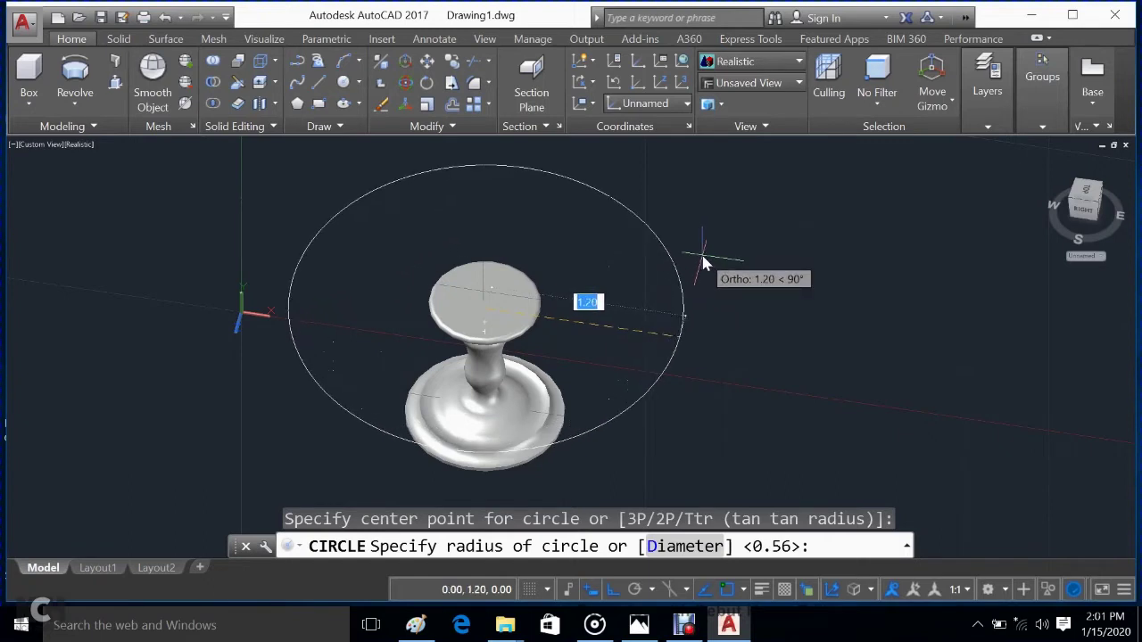
pyautogui.write('5')
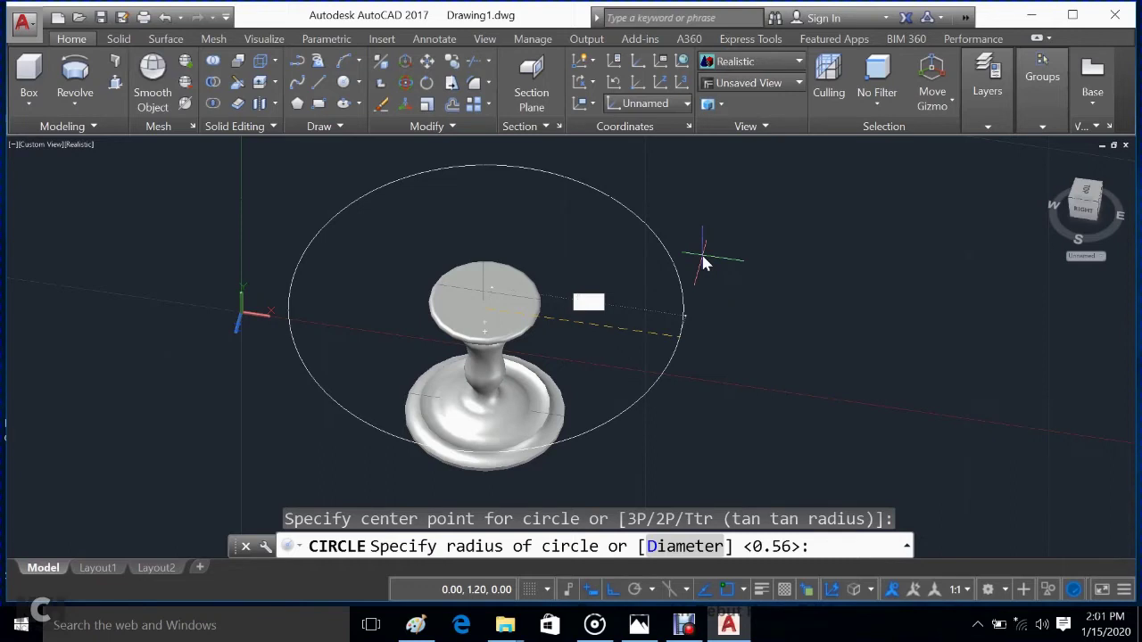
pyautogui.press('Return')
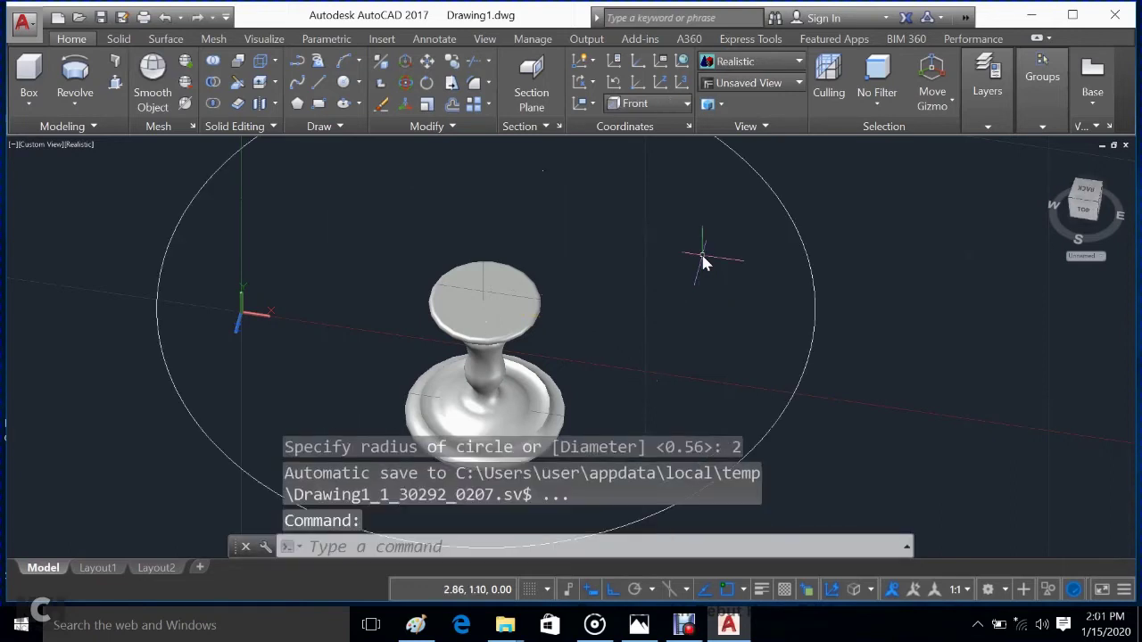
pyautogui.scroll(-4, 705, 259)
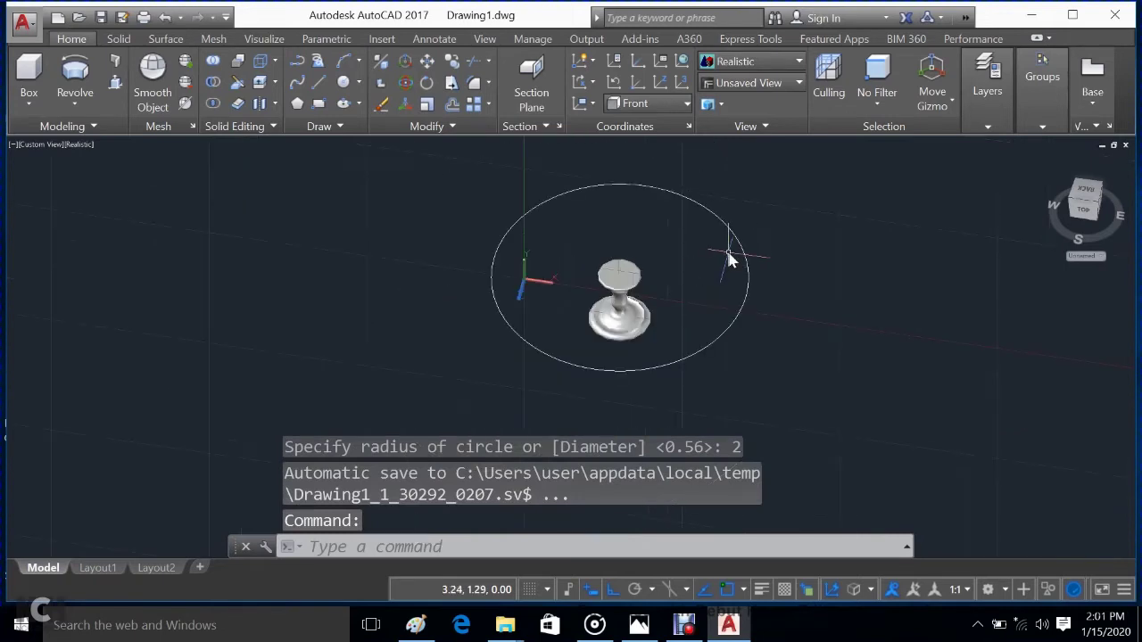
pyautogui.hotkey('ctrl', 'z')
pyautogui.hotkey('ctrl', 'z')
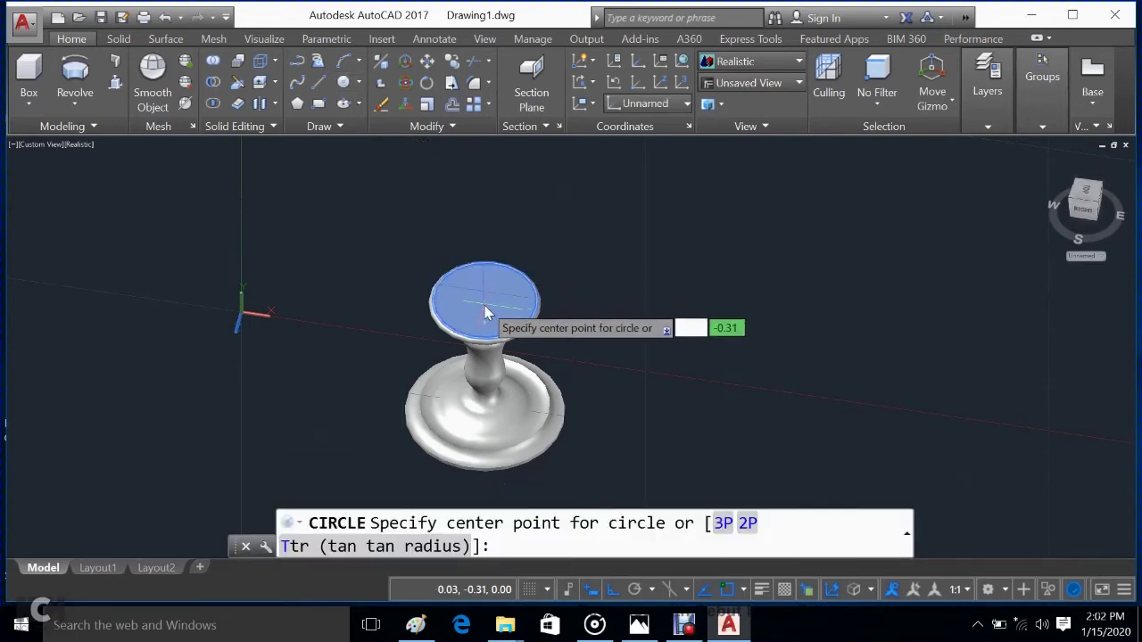
pyautogui.scroll(4, 487, 316)
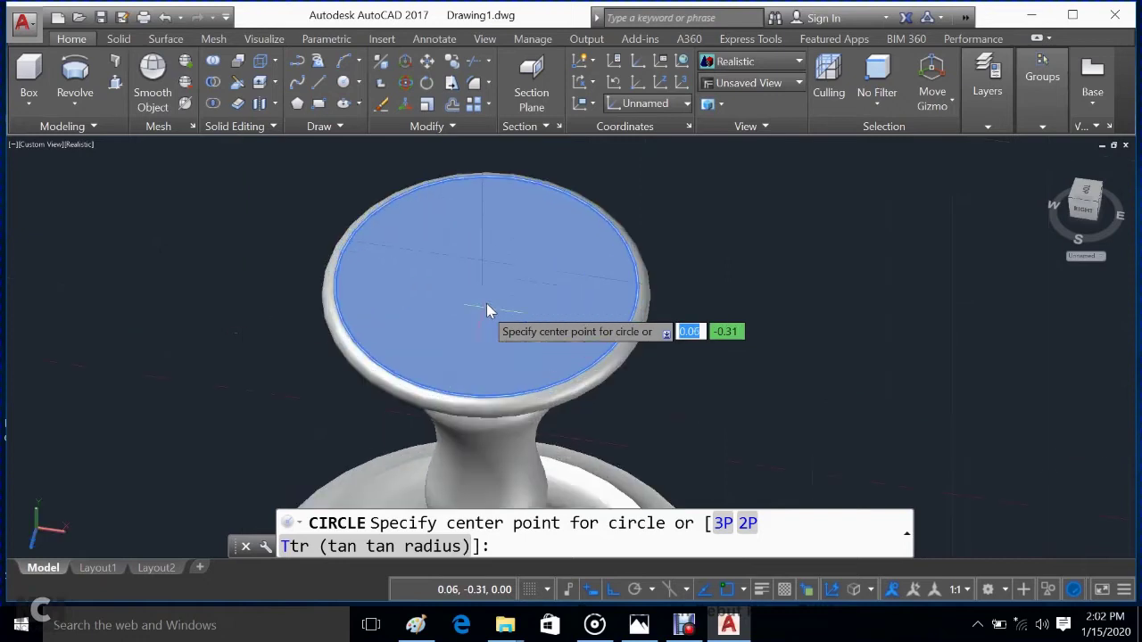
pyautogui.scroll(-2, 484, 296)
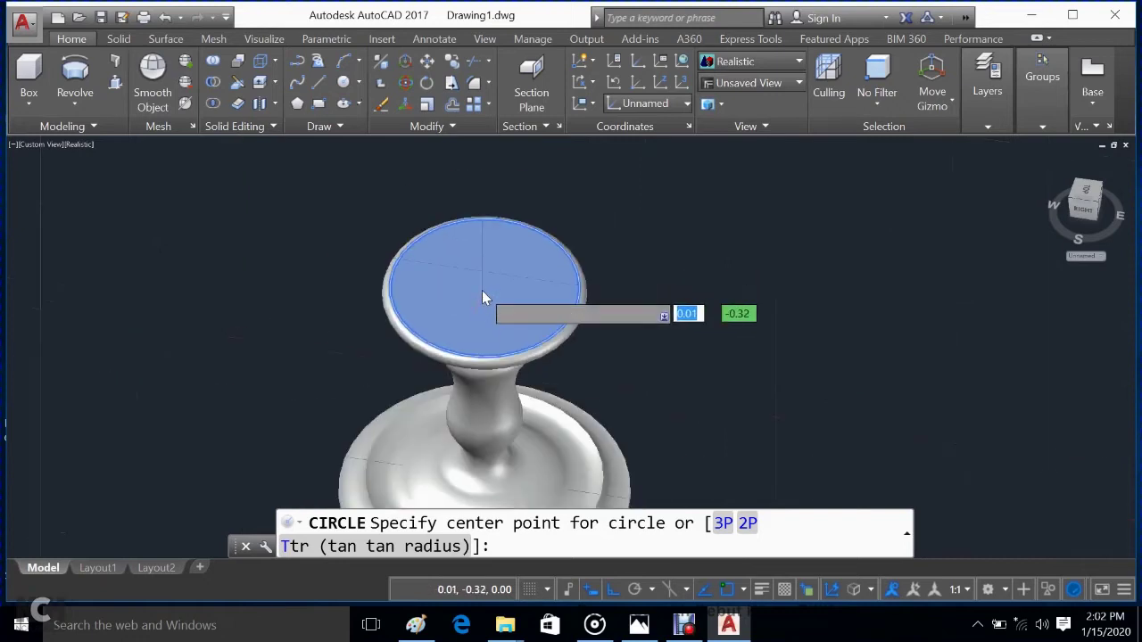
pyautogui.press('Escape')
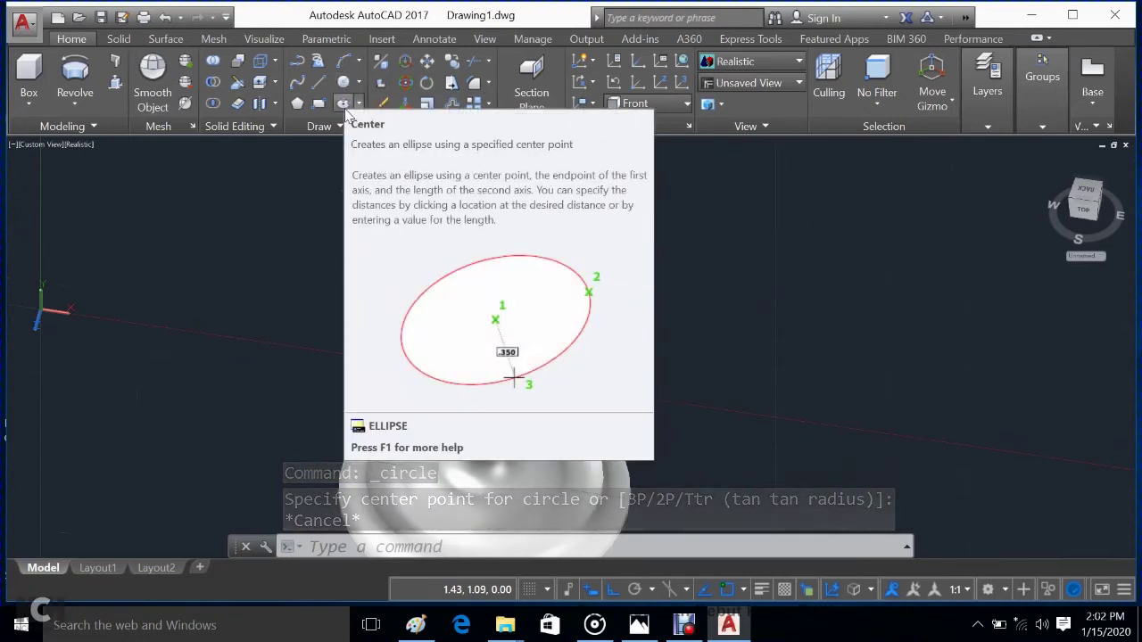
pyautogui.press('Return')
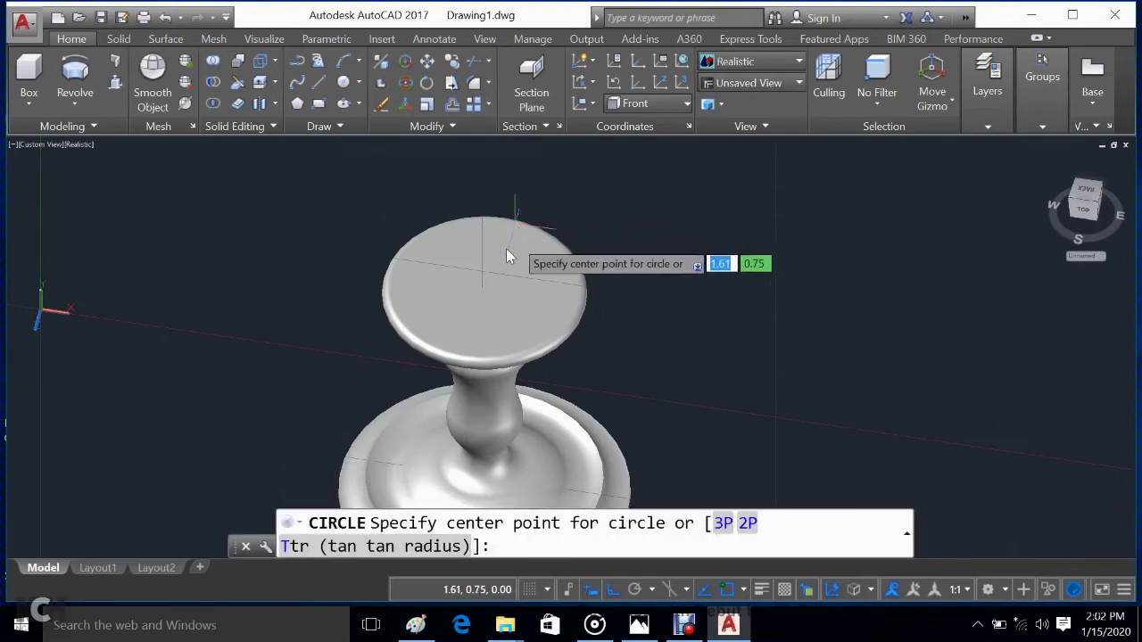
pyautogui.click(486, 304)
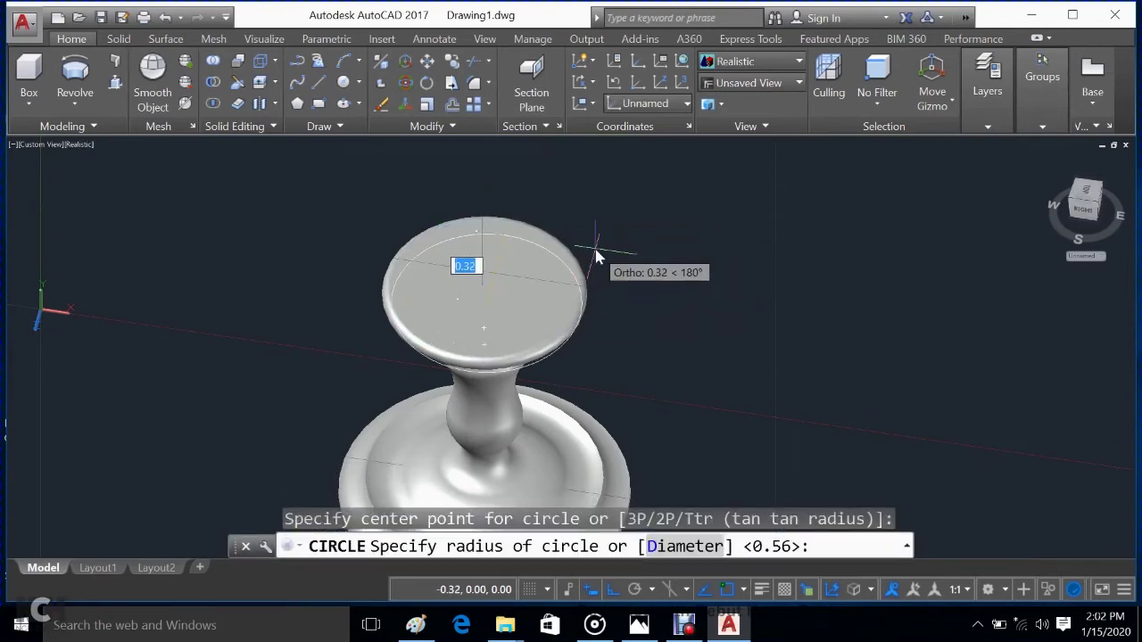
pyautogui.press('Escape')
# Step: Draw a circle of radius 1.3 in the empty space beside the table pedestal
pyautogui.scroll(-4, 711, 257)
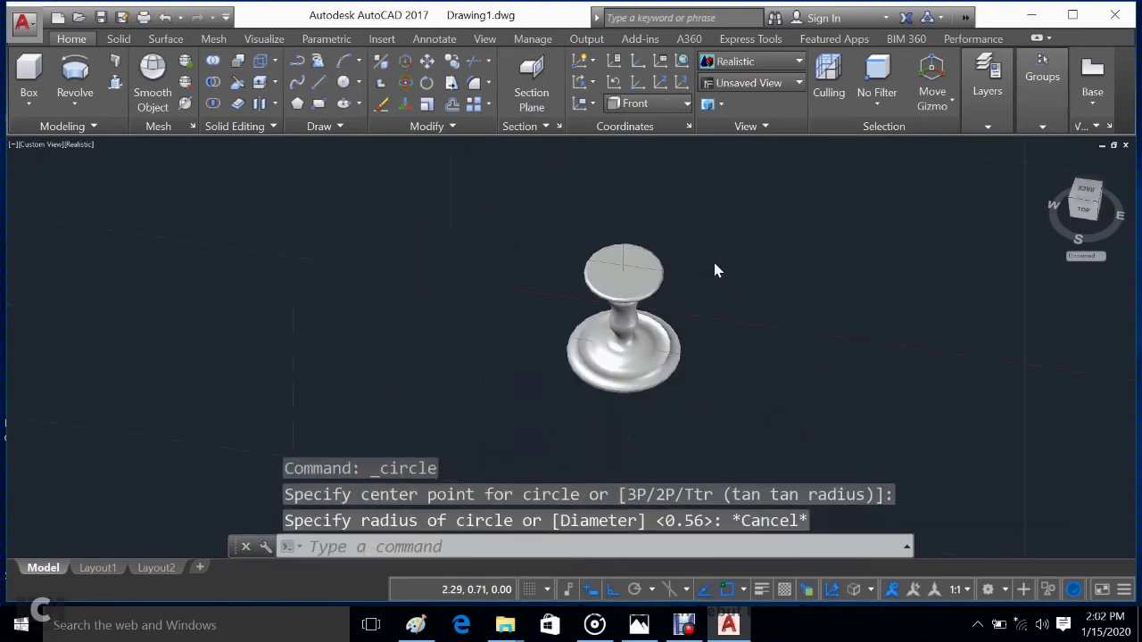
pyautogui.moveTo(796, 285); pyautogui.dragTo(670, 263, button='middle')
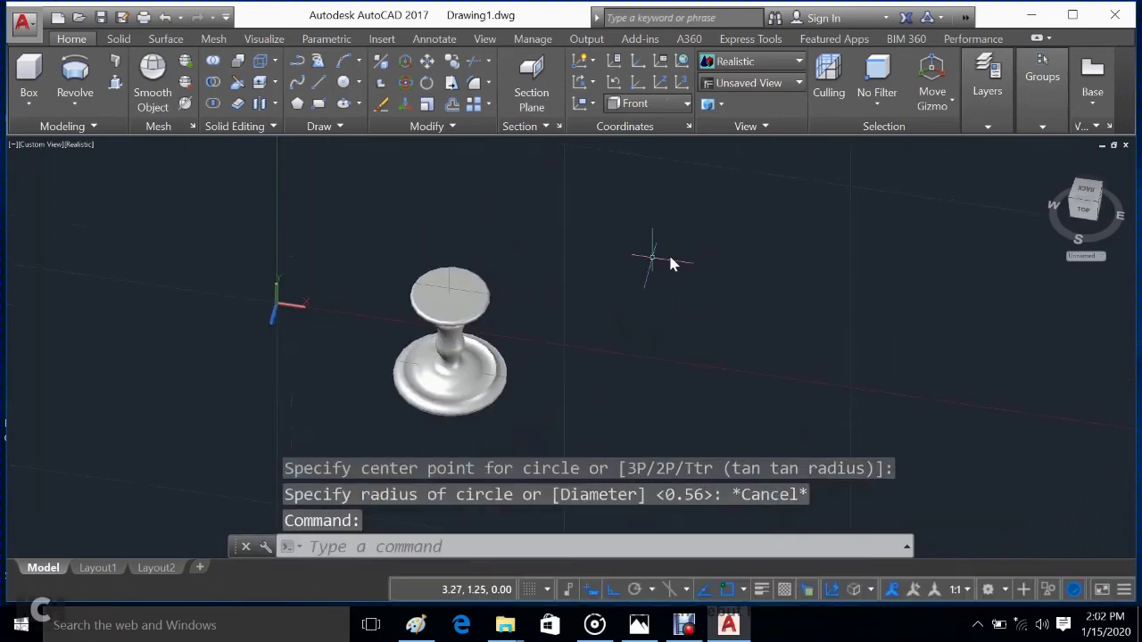
pyautogui.click(653, 256)
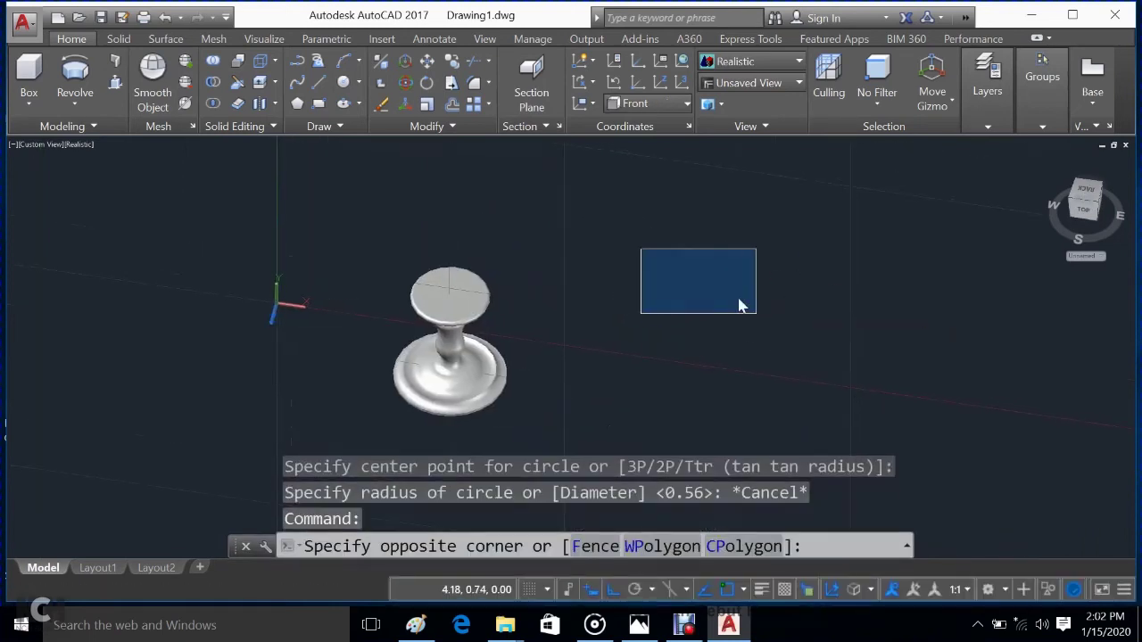
pyautogui.press('Escape')
pyautogui.press('Return')
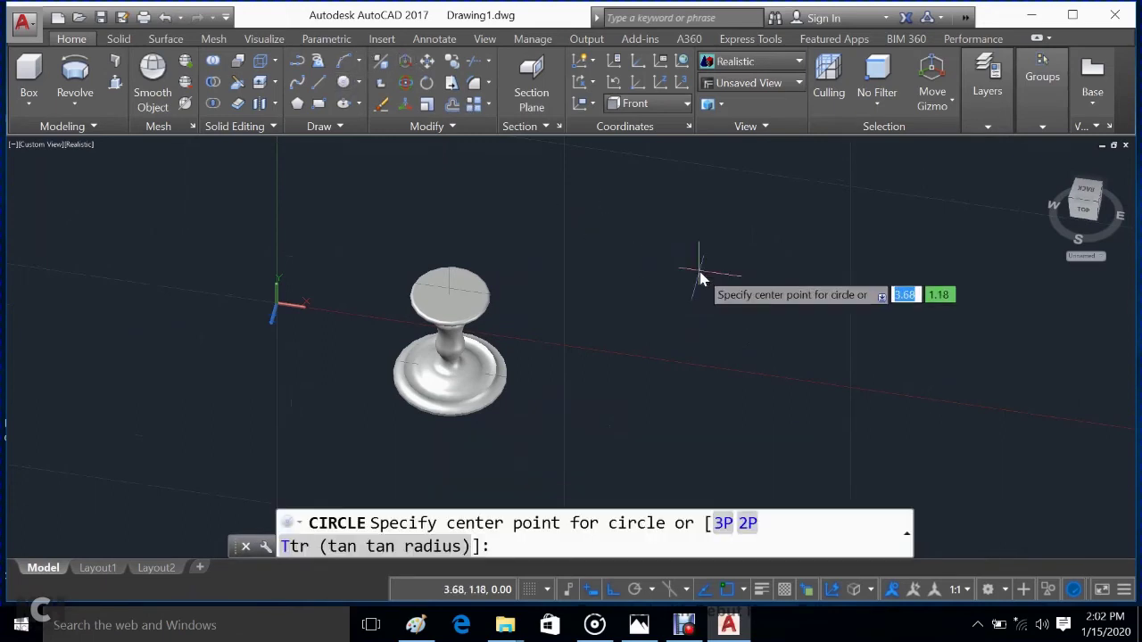
pyautogui.click(698, 269)
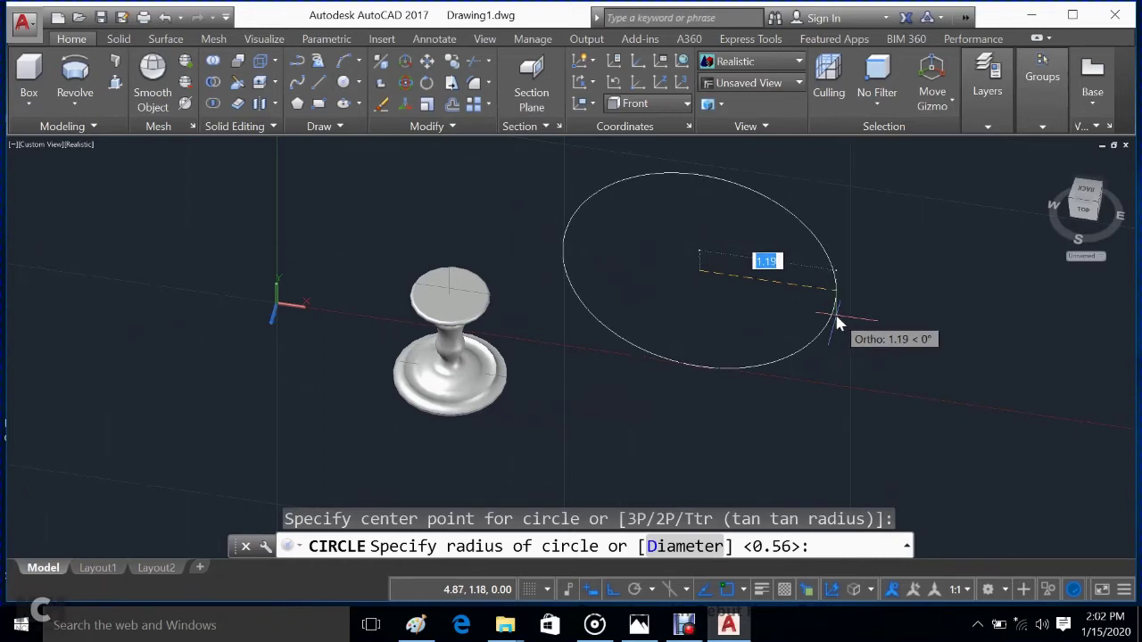
pyautogui.write('1')
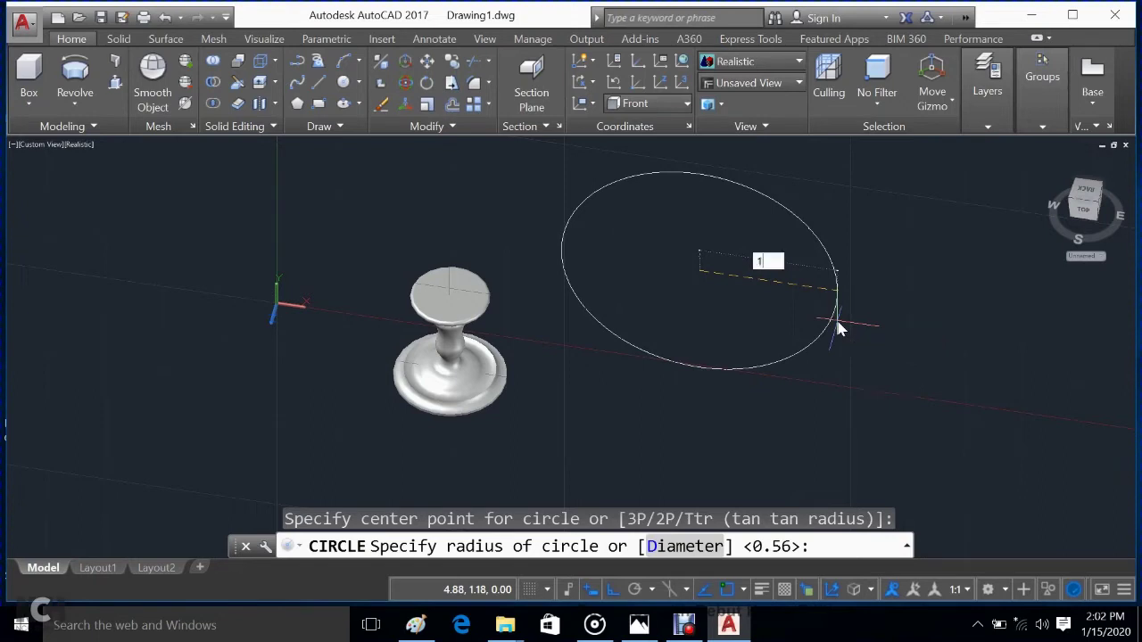
pyautogui.write('.3')
pyautogui.press('Return')
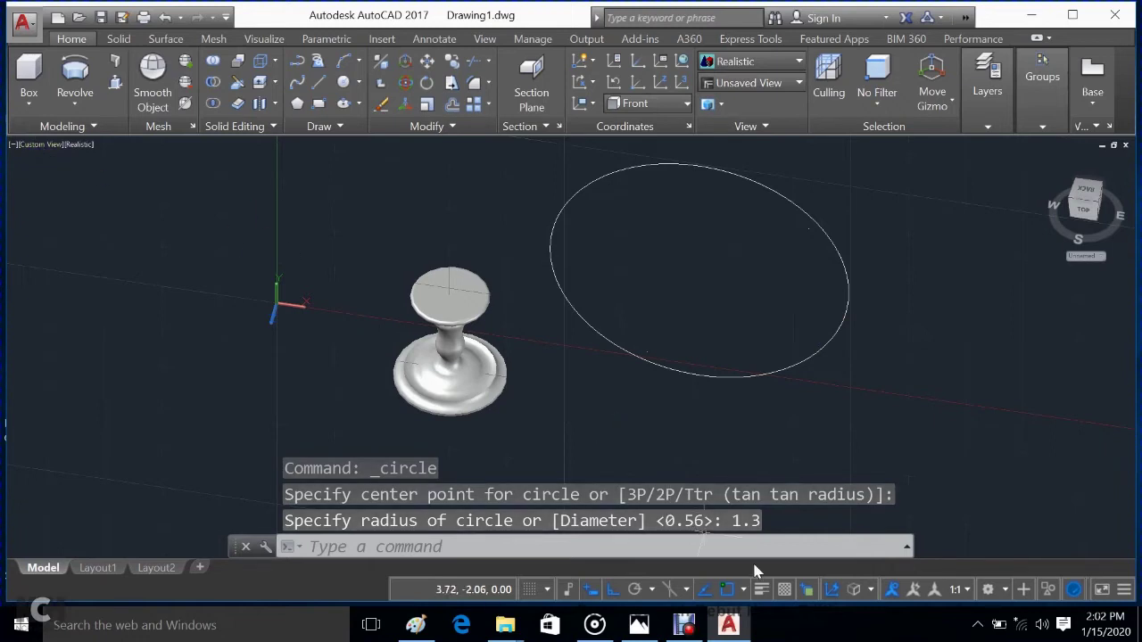
# Step: Orbit down to a nearly frontal view to check the circle's orientation, and erase the circle beside the pedestal
pyautogui.press('Escape')
pyautogui.write('or')
pyautogui.press('Return')
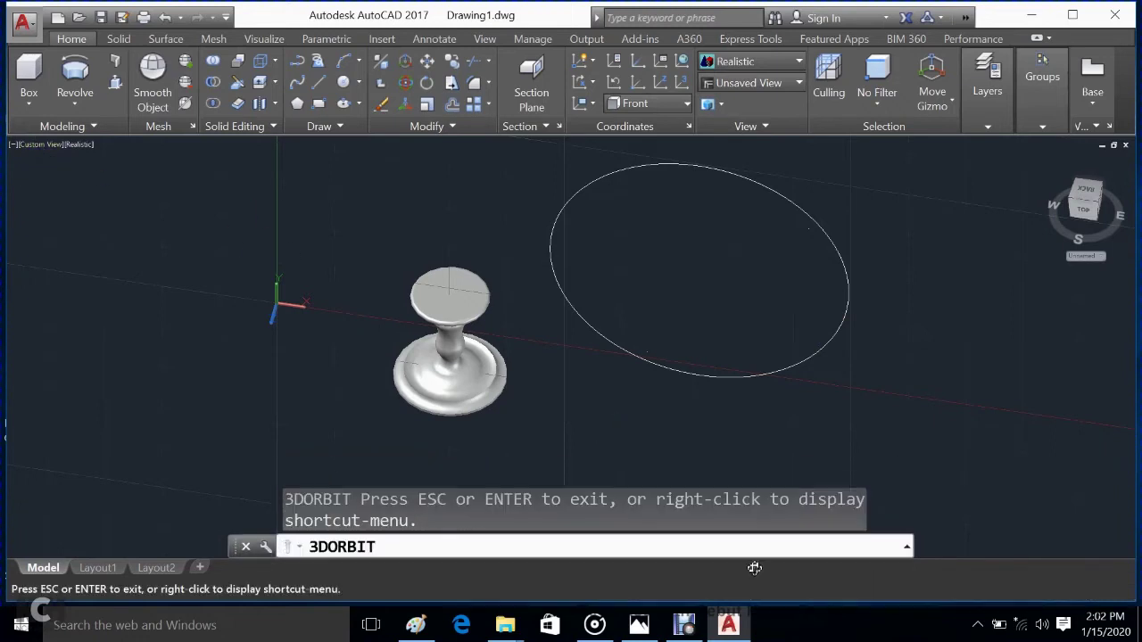
pyautogui.moveTo(791, 447); pyautogui.dragTo(802, 378)
pyautogui.press('Escape')
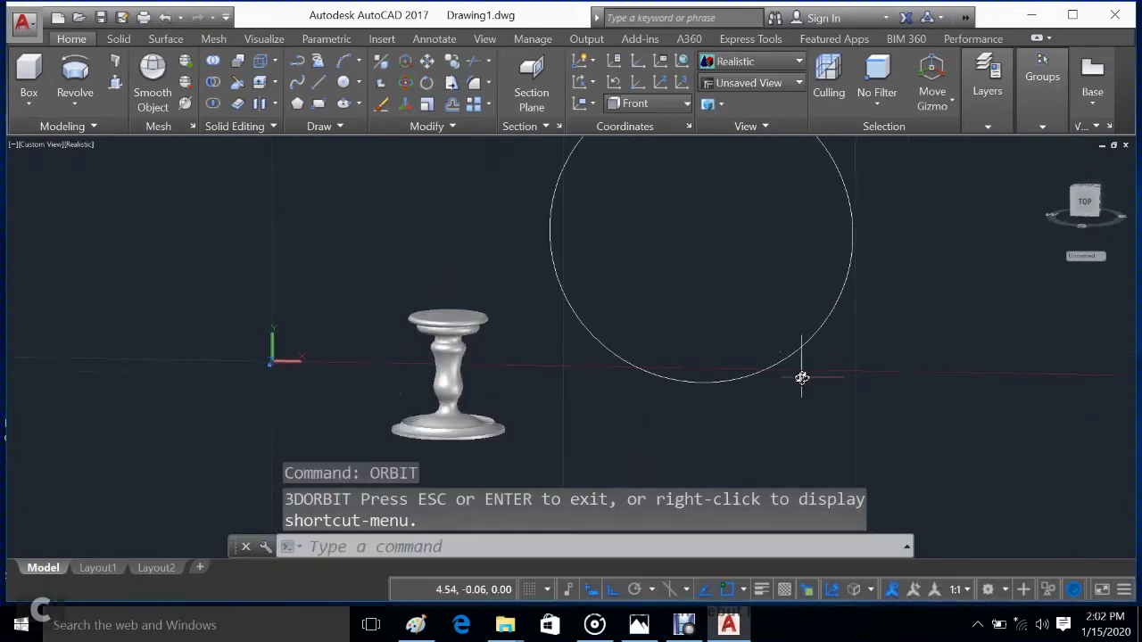
pyautogui.click(765, 367)
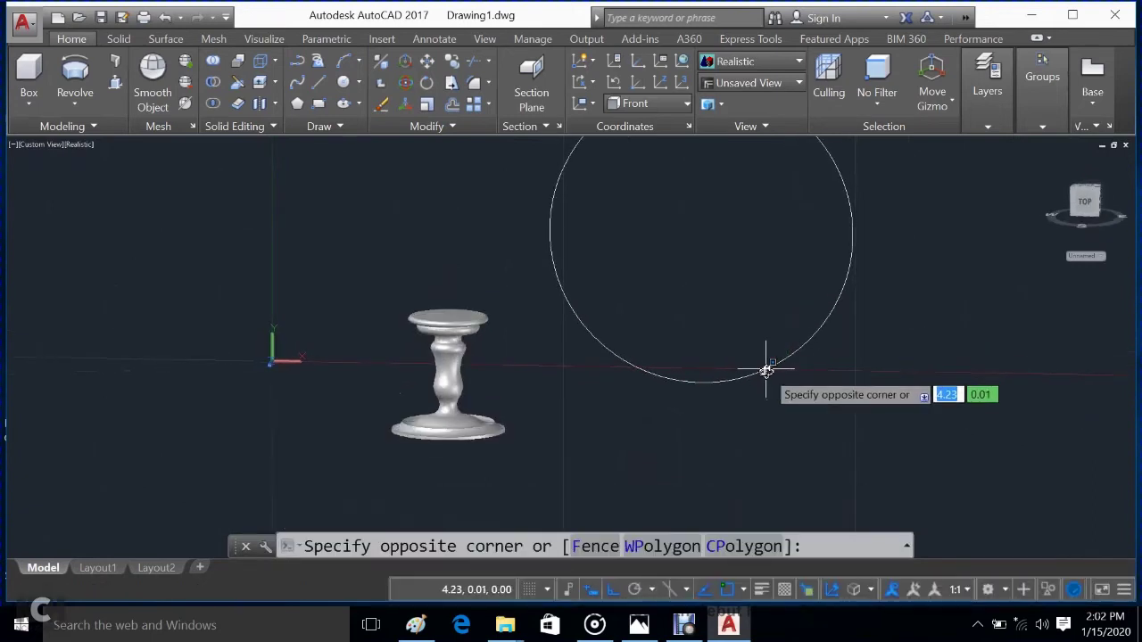
pyautogui.press('Escape')
pyautogui.click(767, 371)
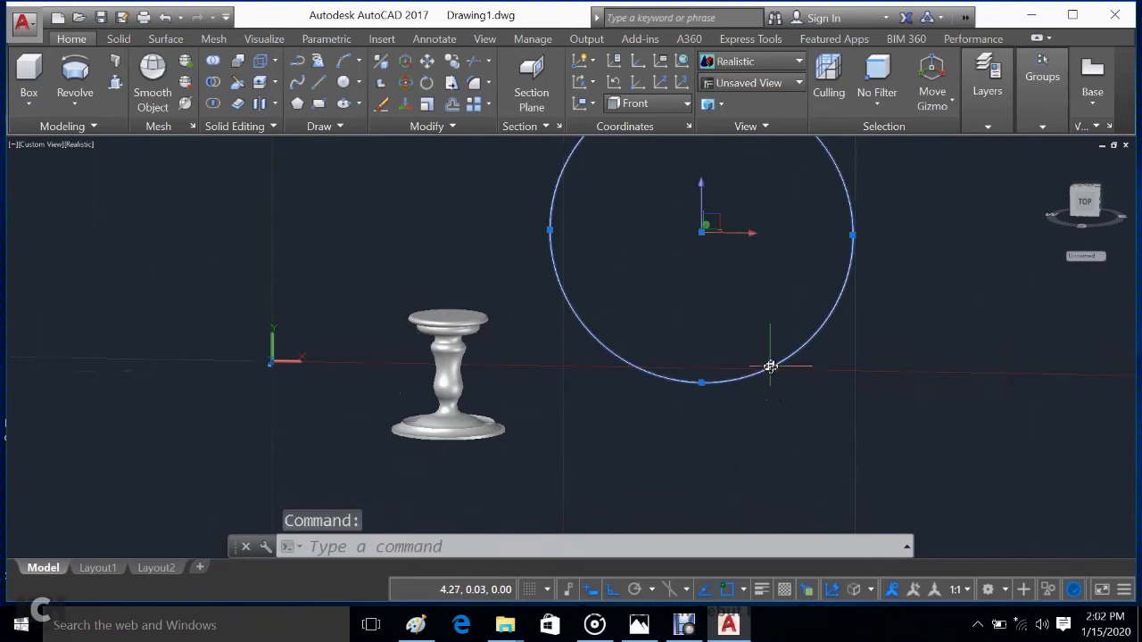
pyautogui.write('e')
pyautogui.press('Return')
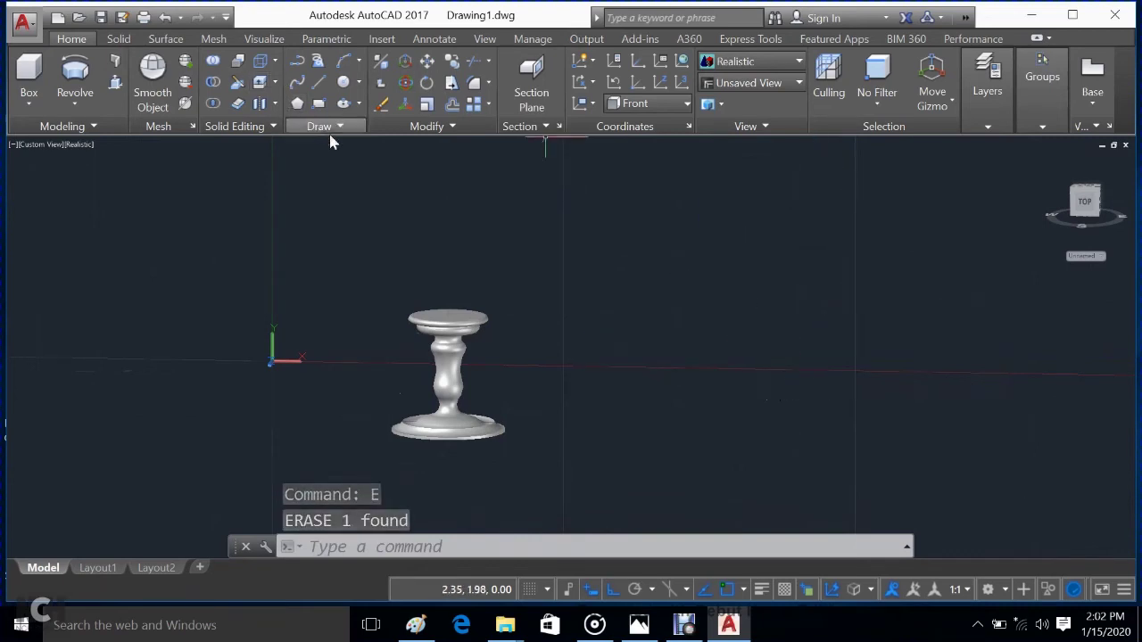
# Step: Set the view to Top and draw a circle of radius 1.2 centred on the pedestal's top face
pyautogui.click(44, 145)
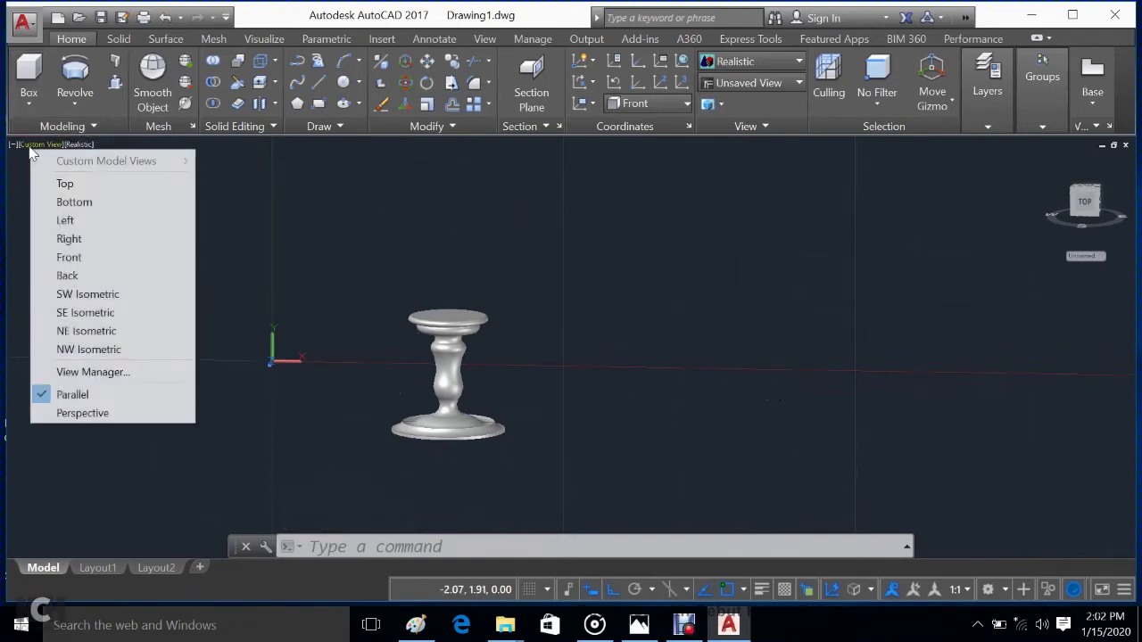
pyautogui.click(77, 183)
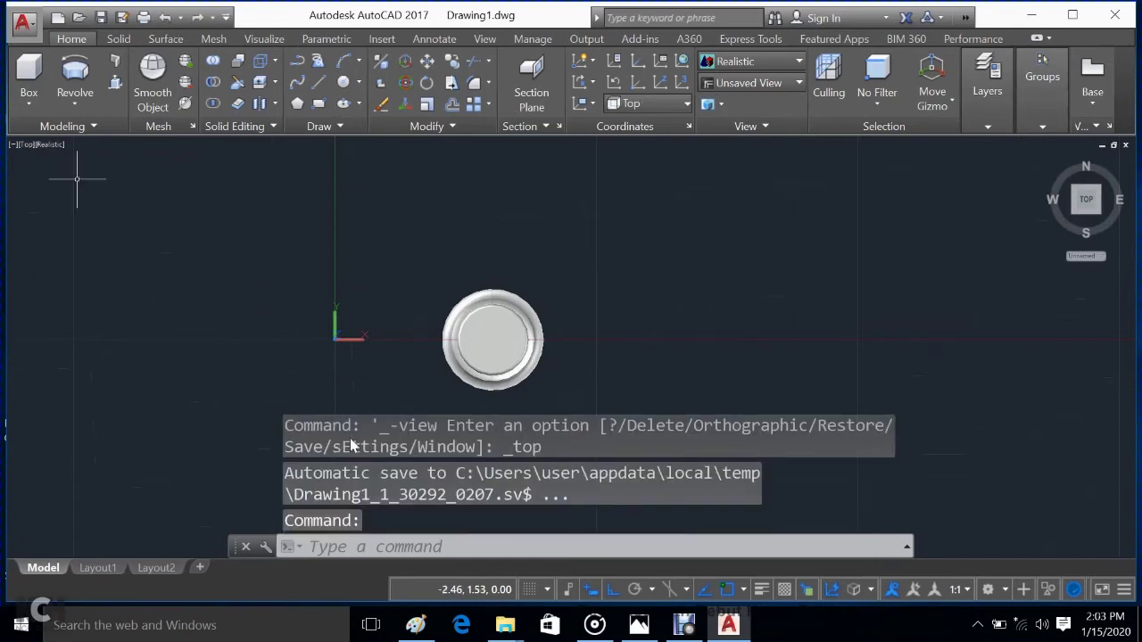
pyautogui.press('Escape')
pyautogui.click(343, 82)
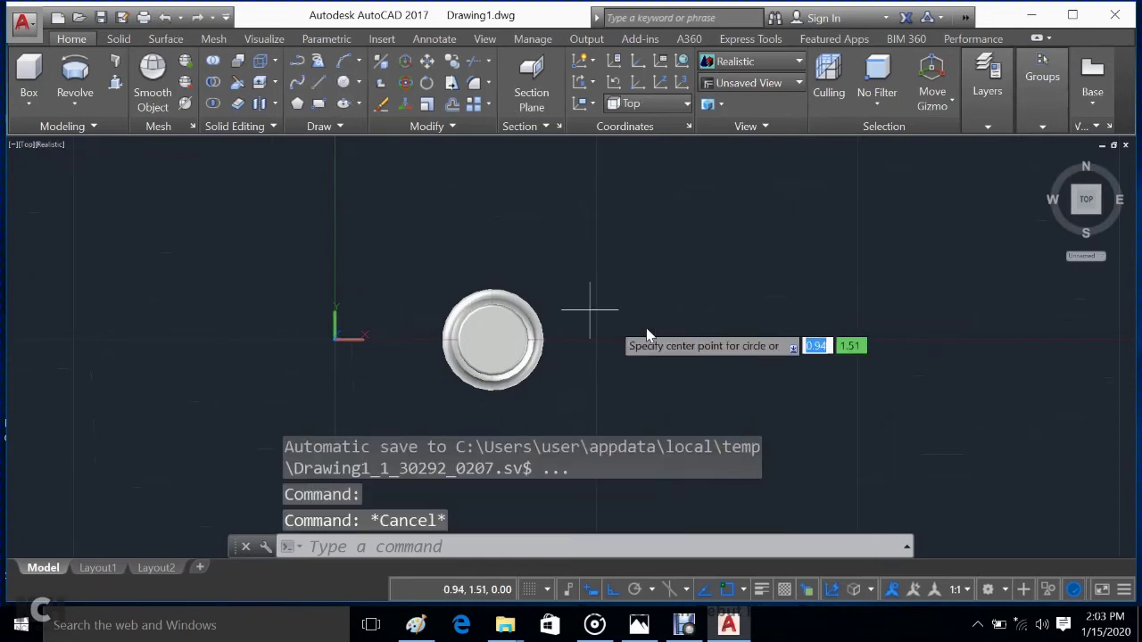
pyautogui.click(493, 351)
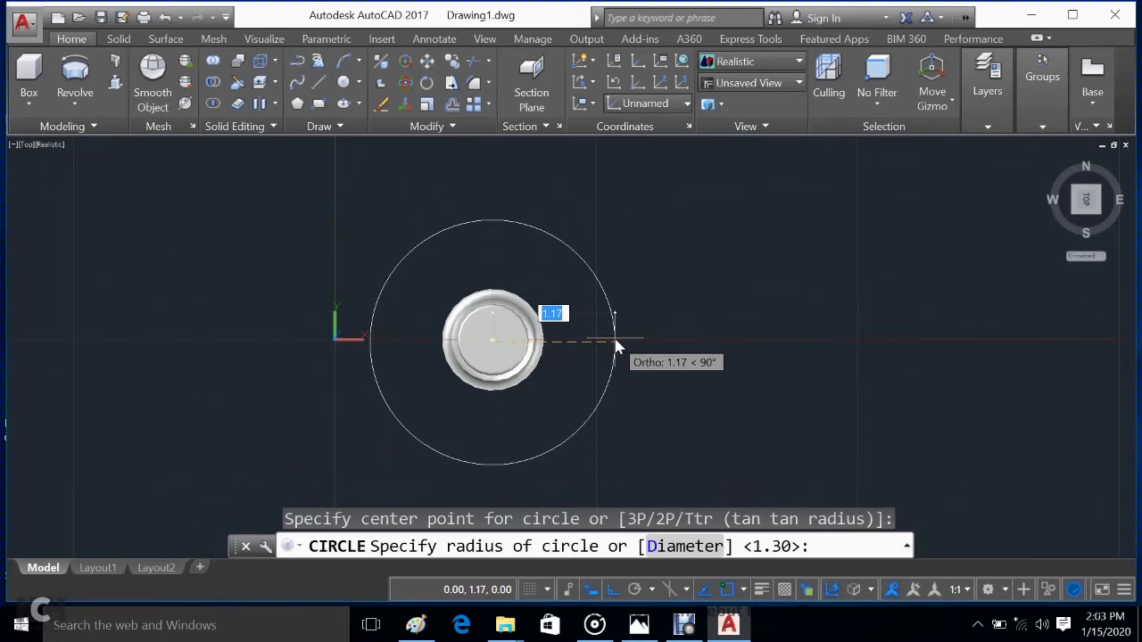
pyautogui.write('1')
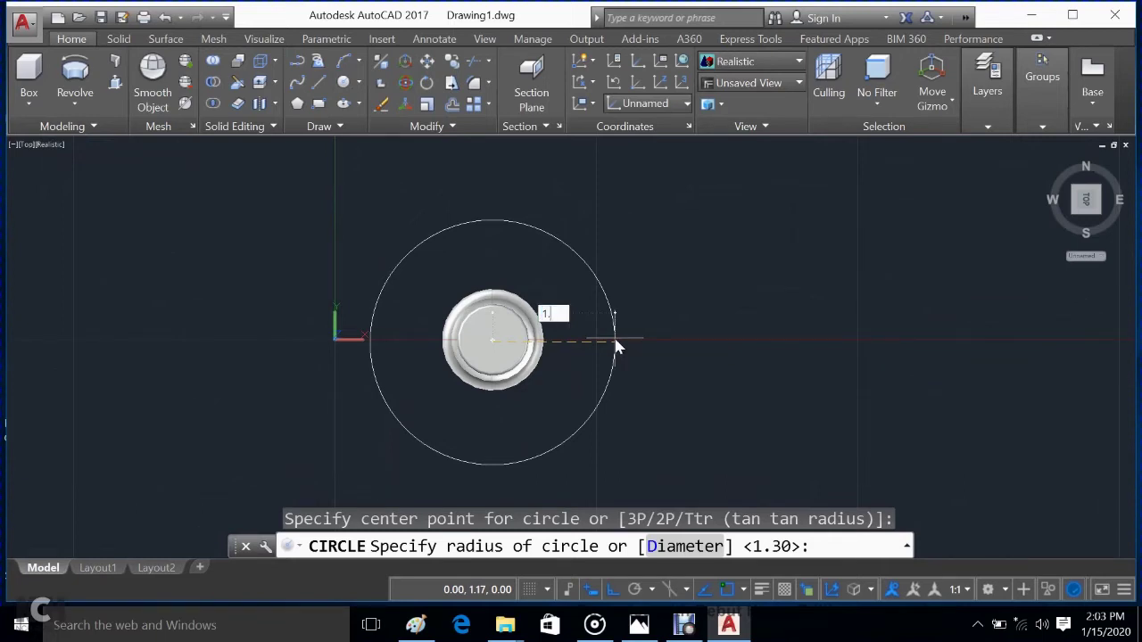
pyautogui.press('Return')
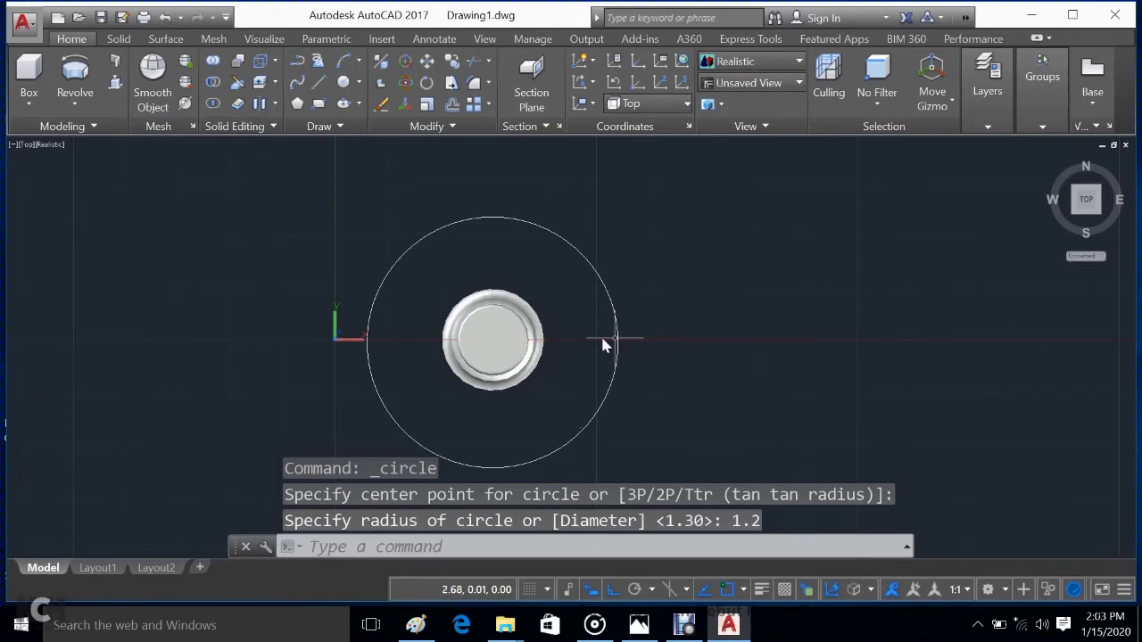
# Step: Set the view to Front and orbit it slightly so the pedestal and the large circle are seen from above
pyautogui.click(27, 145)
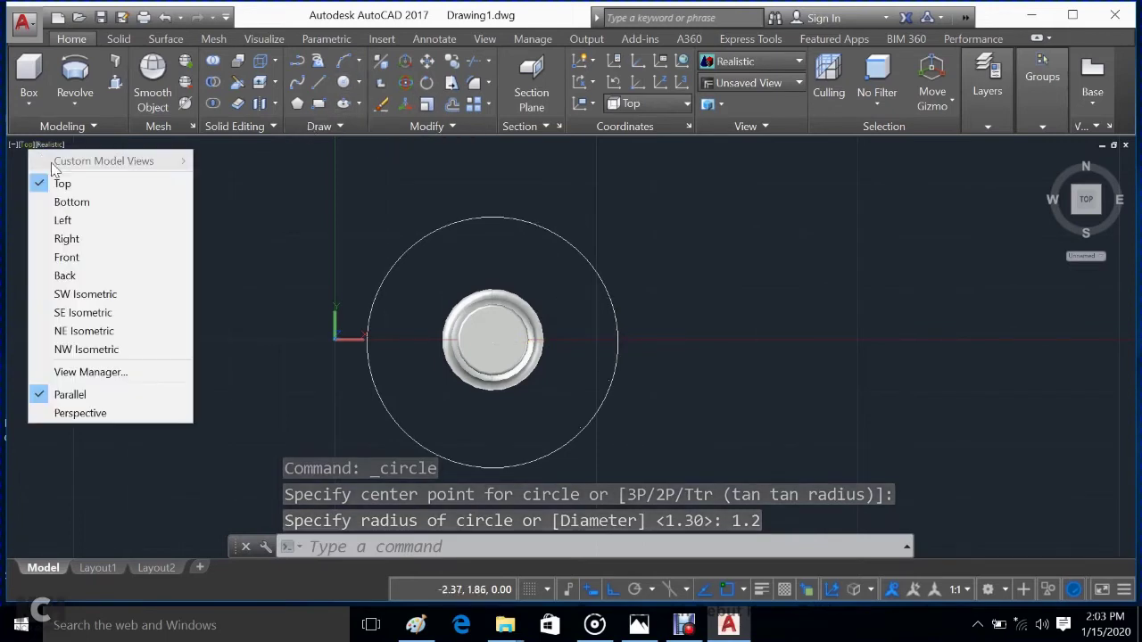
pyautogui.click(65, 258)
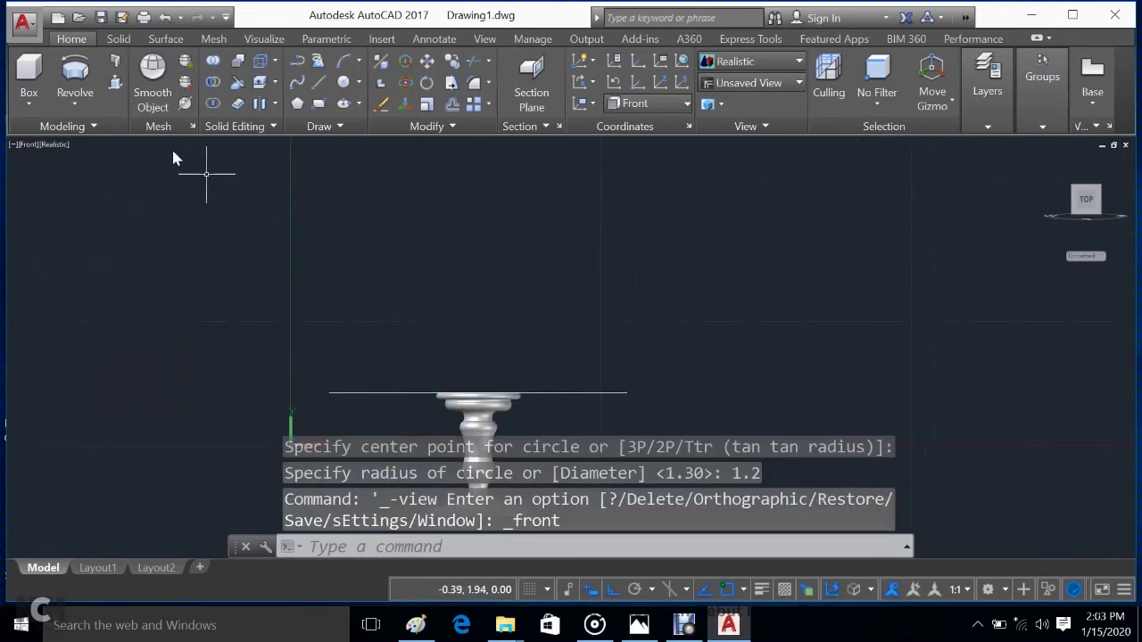
pyautogui.write('Or')
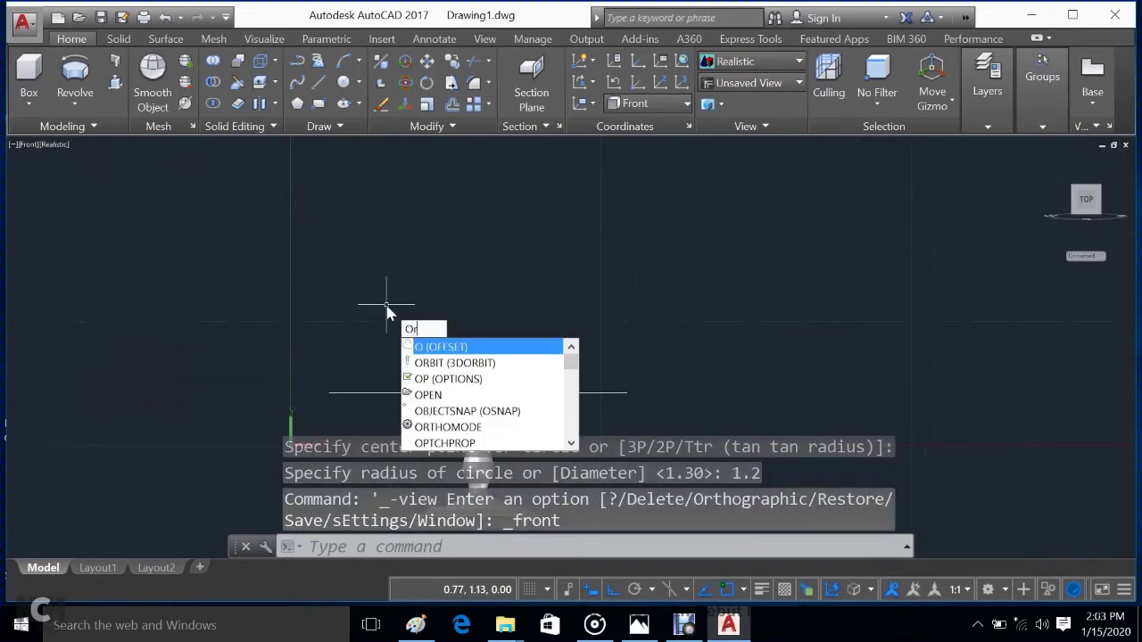
pyautogui.press('Down')
pyautogui.press('Return')
pyautogui.moveTo(385, 308); pyautogui.dragTo(379, 332)
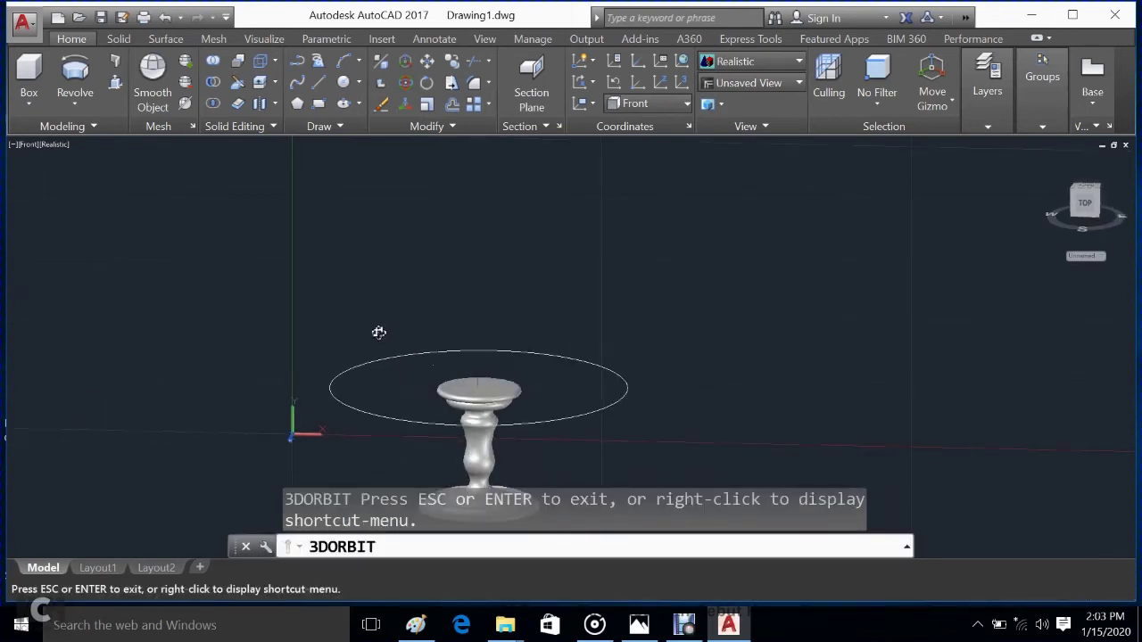
pyautogui.press('Escape')
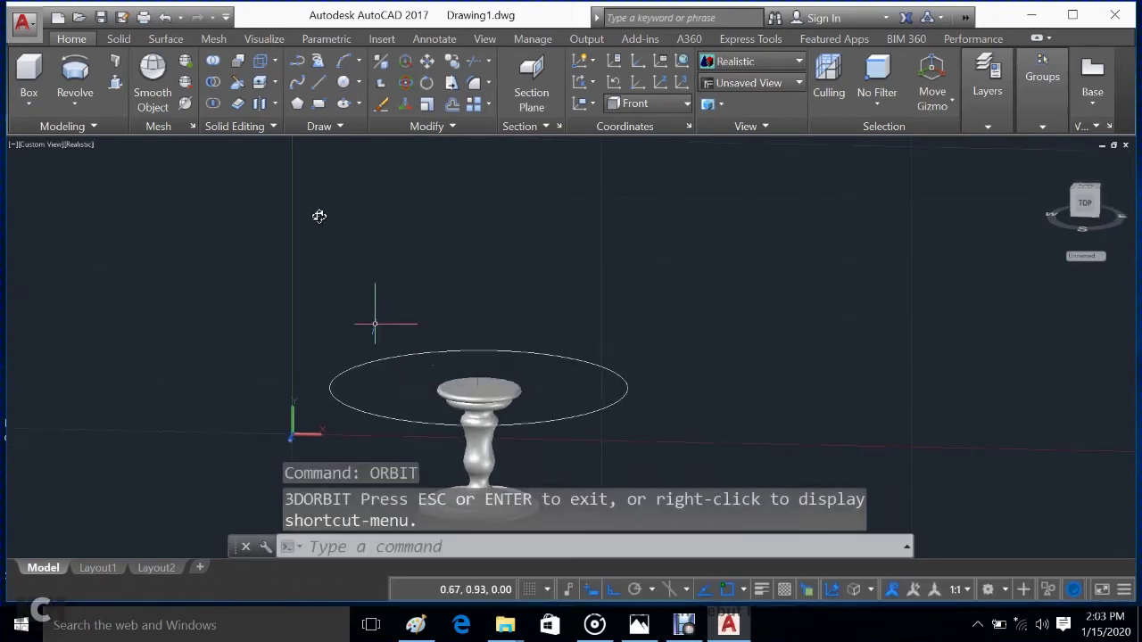
# Step: Extrude the large circle upward as a solid with a height of 0.1 to form the tabletop
pyautogui.click(76, 105)
pyautogui.click(76, 133)
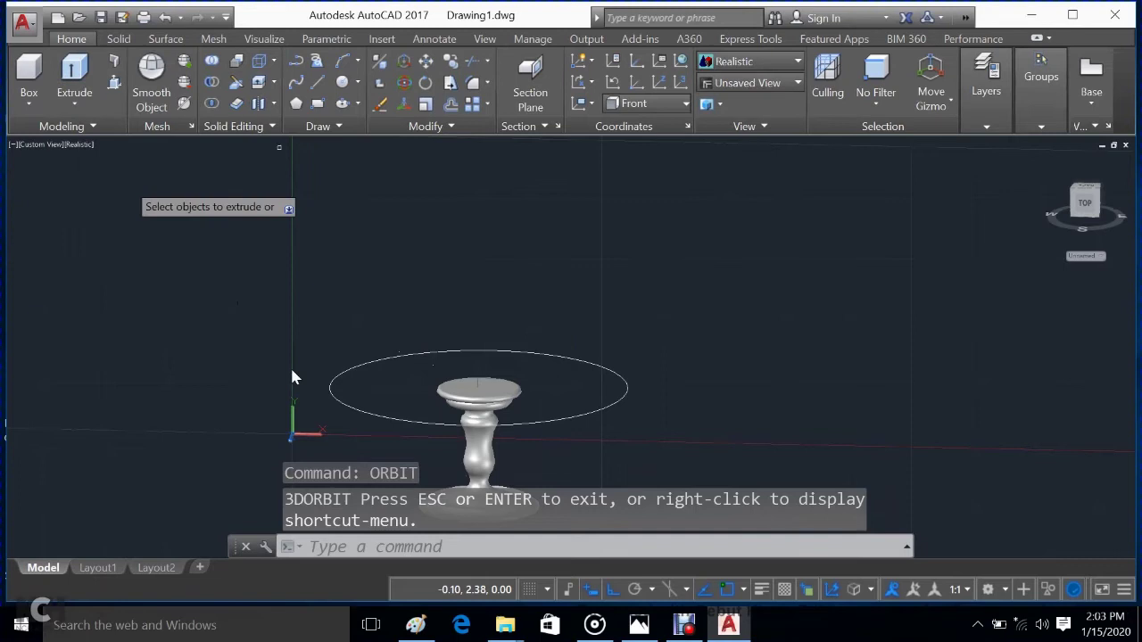
pyautogui.click(340, 402)
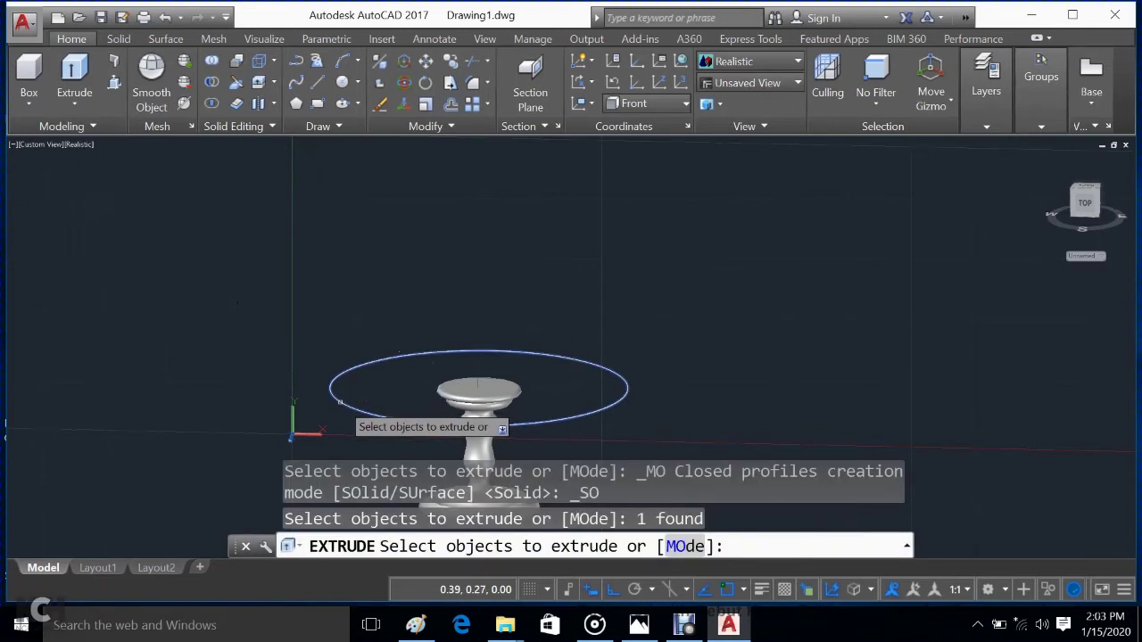
pyautogui.press('Return')
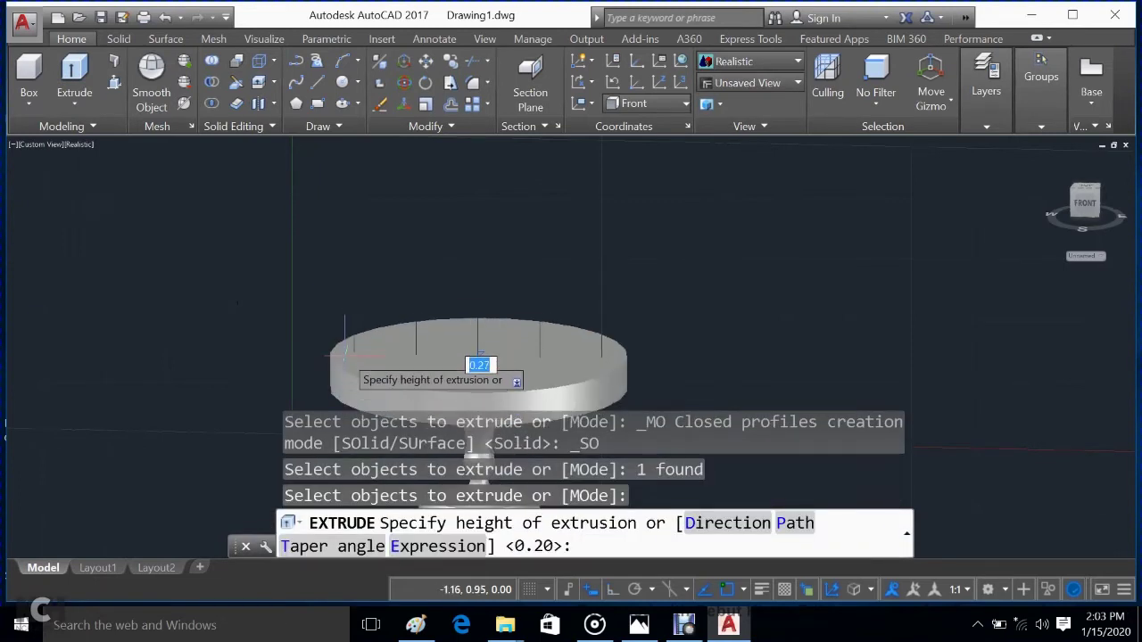
pyautogui.press('BackSpace')
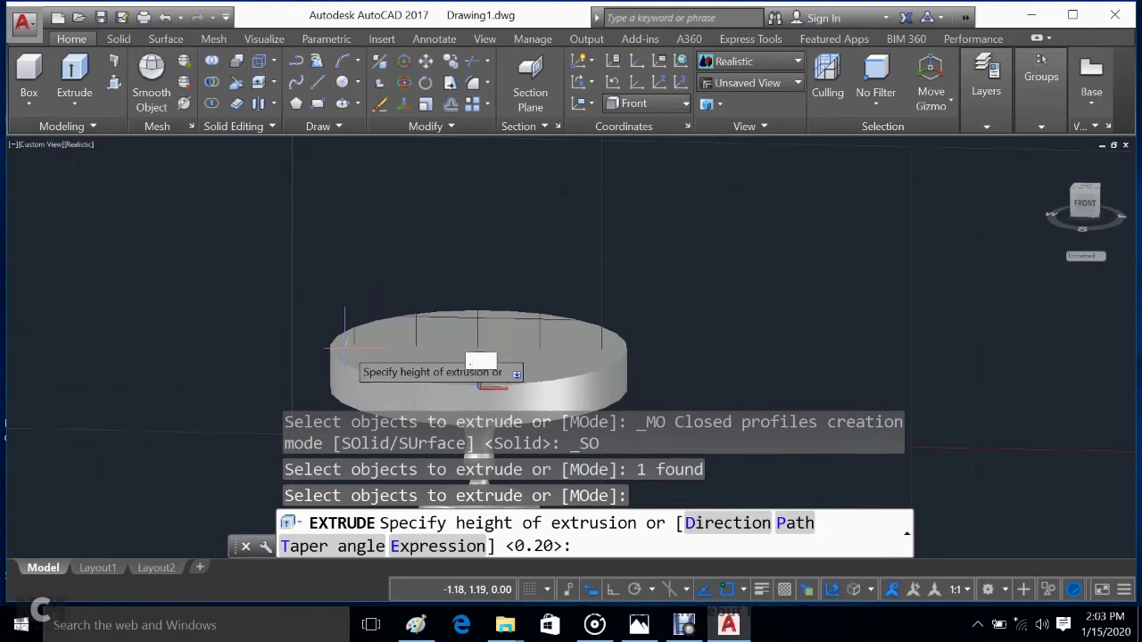
pyautogui.write('.1')
pyautogui.press('Return')
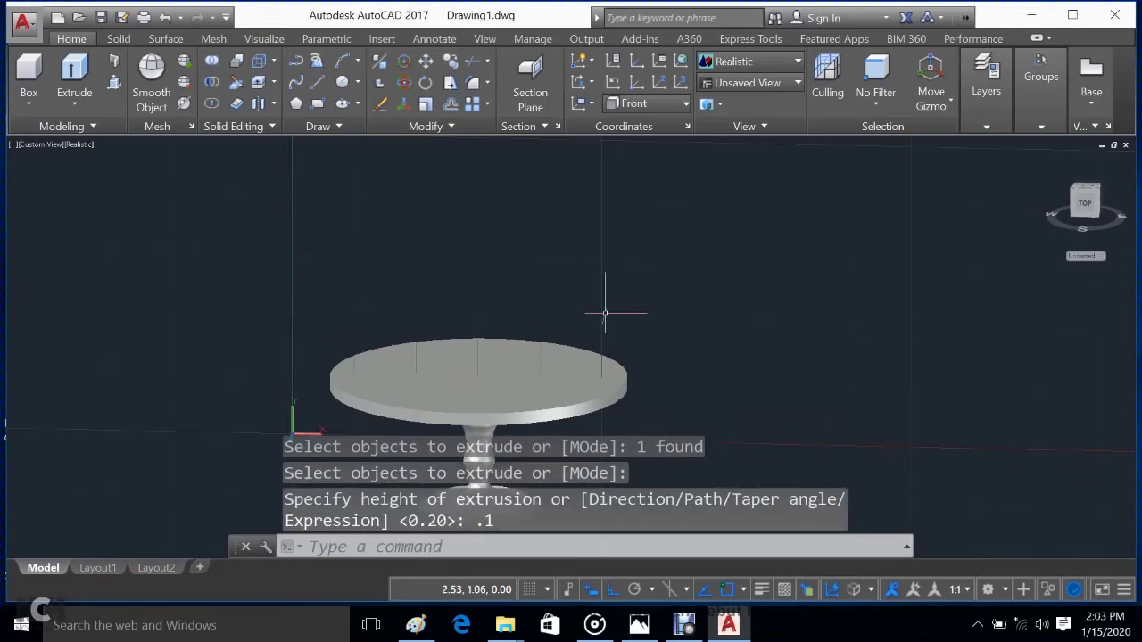
# Step: Try to fillet the tabletop's edge with a radius of 0.03
pyautogui.moveTo(651, 319); pyautogui.dragTo(647, 212, button='middle')
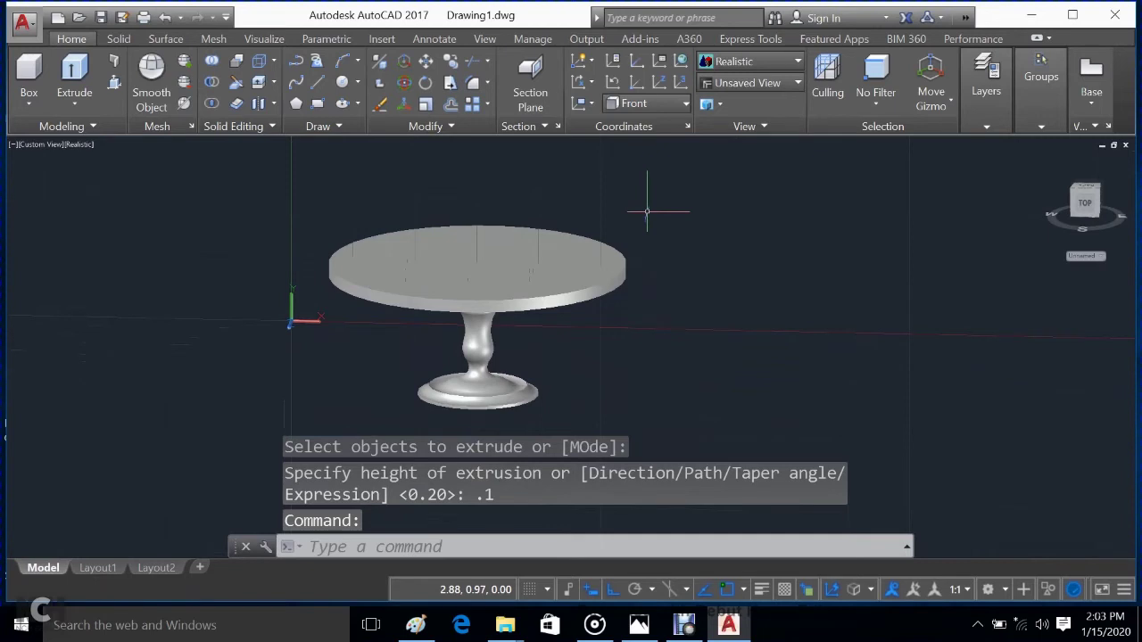
pyautogui.click(474, 83)
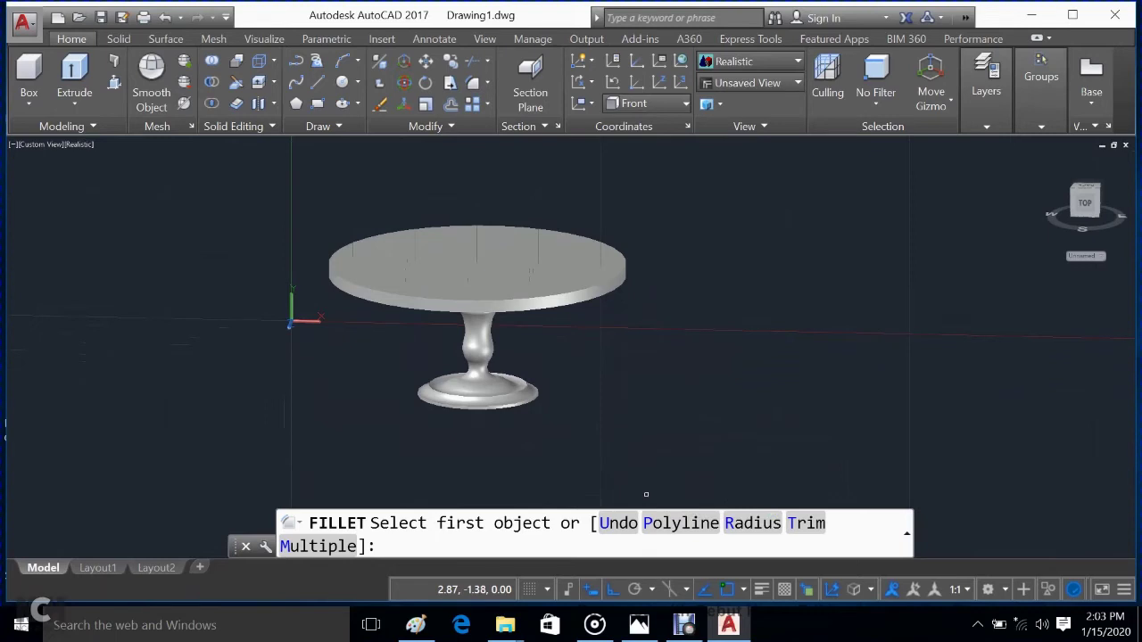
pyautogui.click(732, 525)
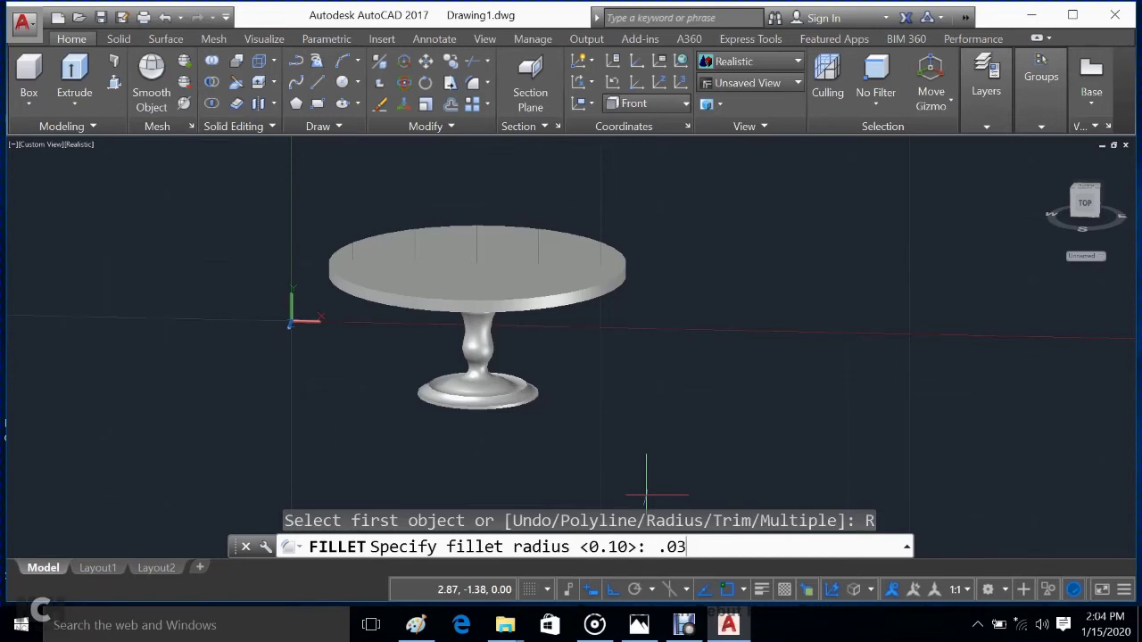
pyautogui.press('Return')
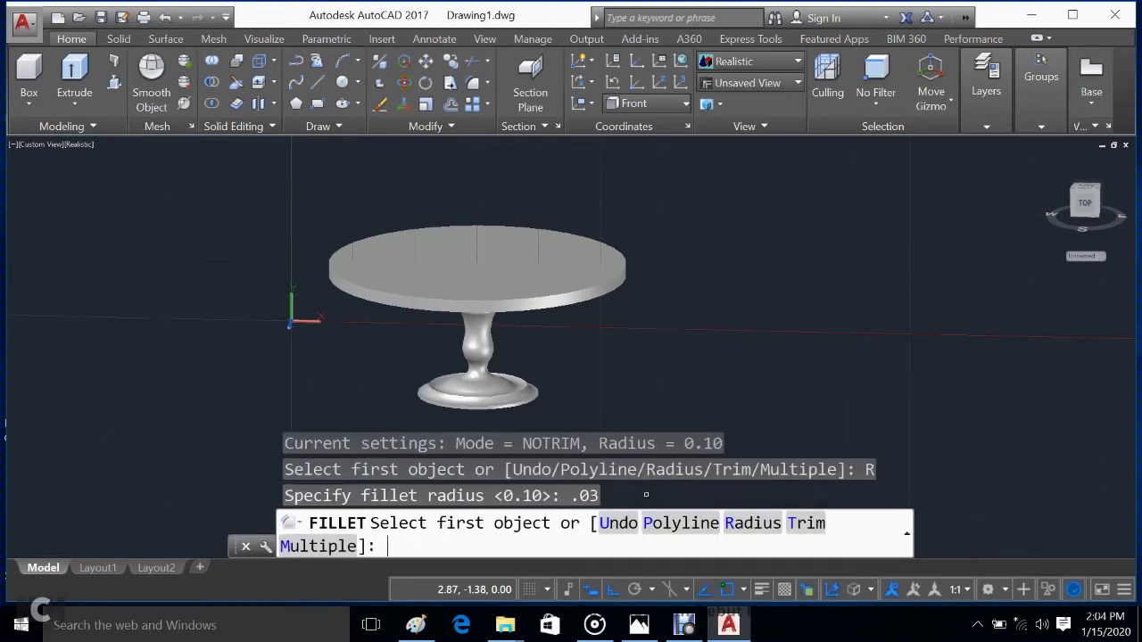
pyautogui.write('.03')
pyautogui.press('Return')
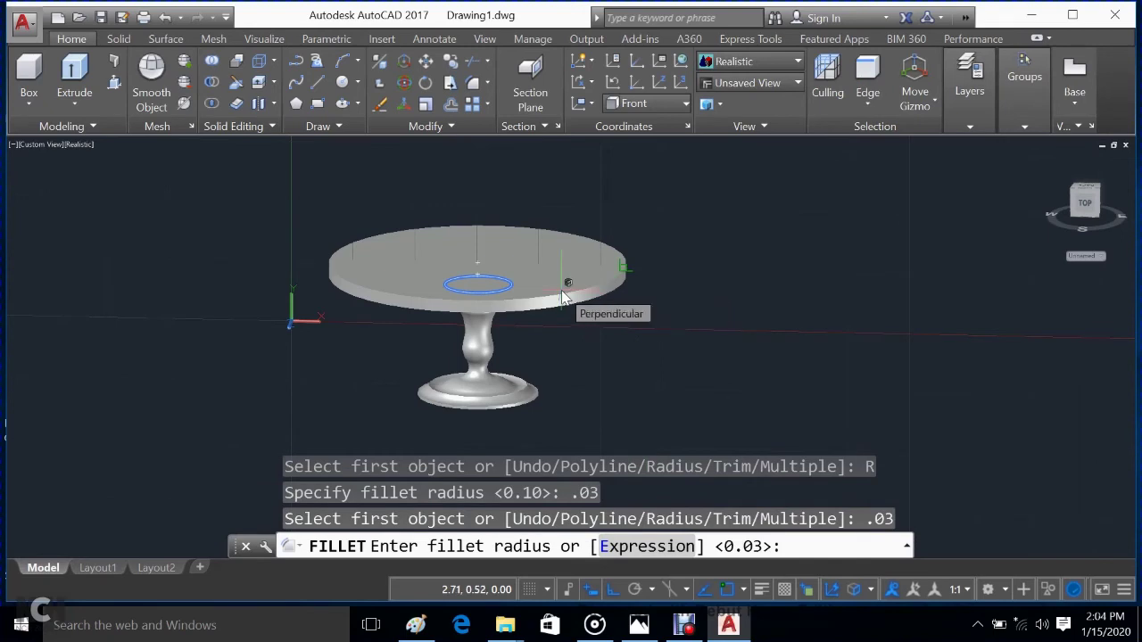
pyautogui.press('Return')
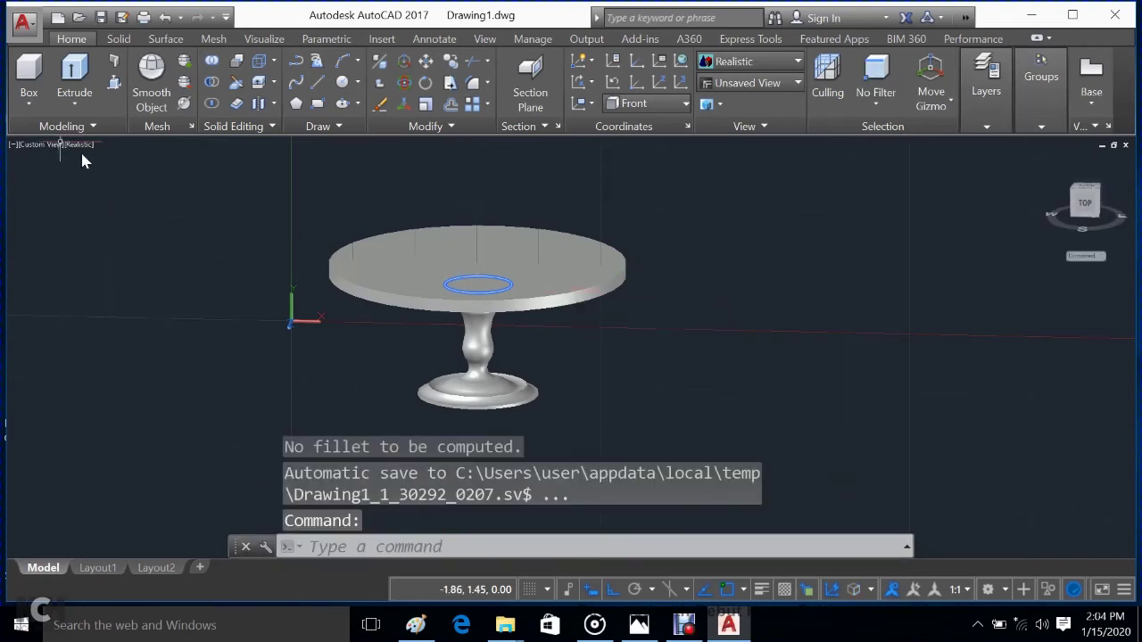
# Step: Switch the visual style to 2D Wireframe so the tabletop's edges can be selected
pyautogui.click(80, 145)
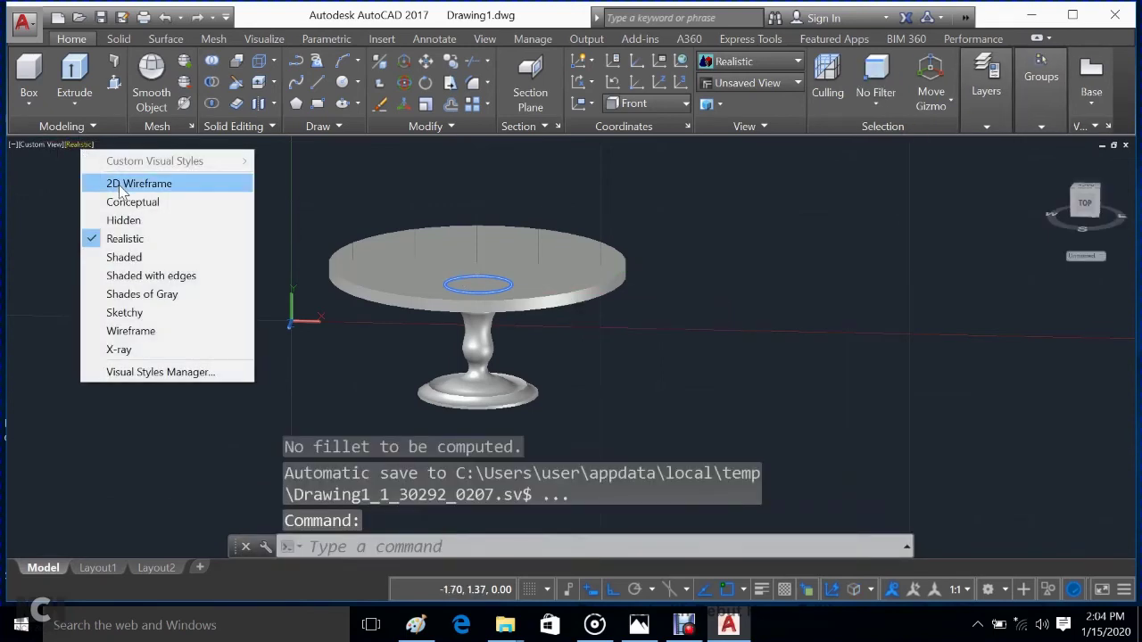
pyautogui.click(122, 184)
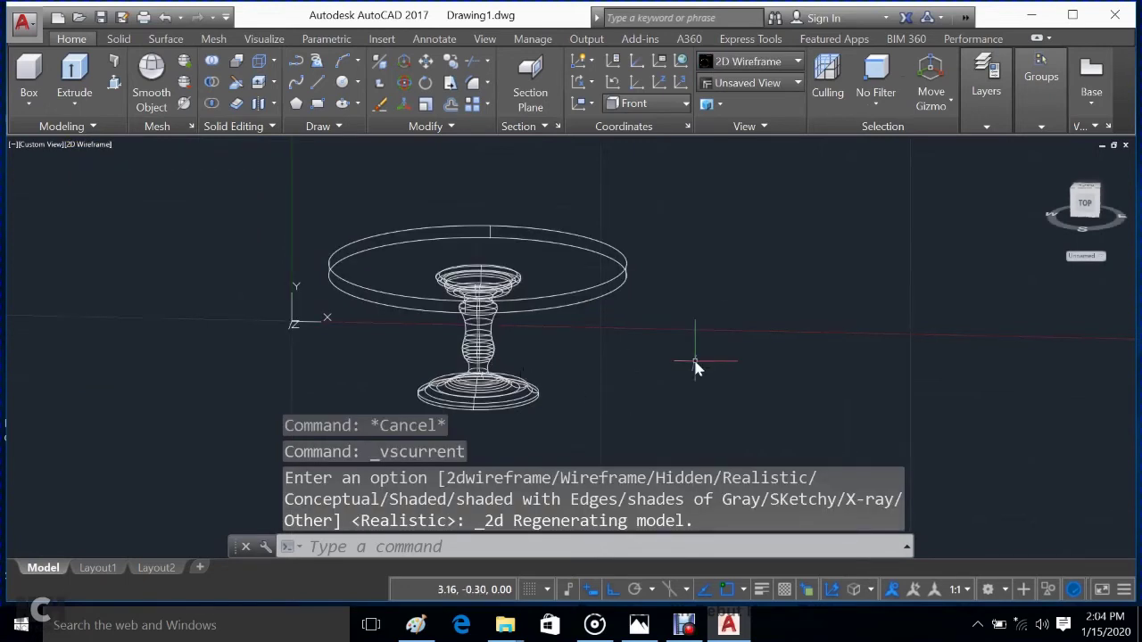
# Step: Try to fillet the tabletop's lower edge with a radius of 0.03 in the wireframe display
pyautogui.click(465, 82)
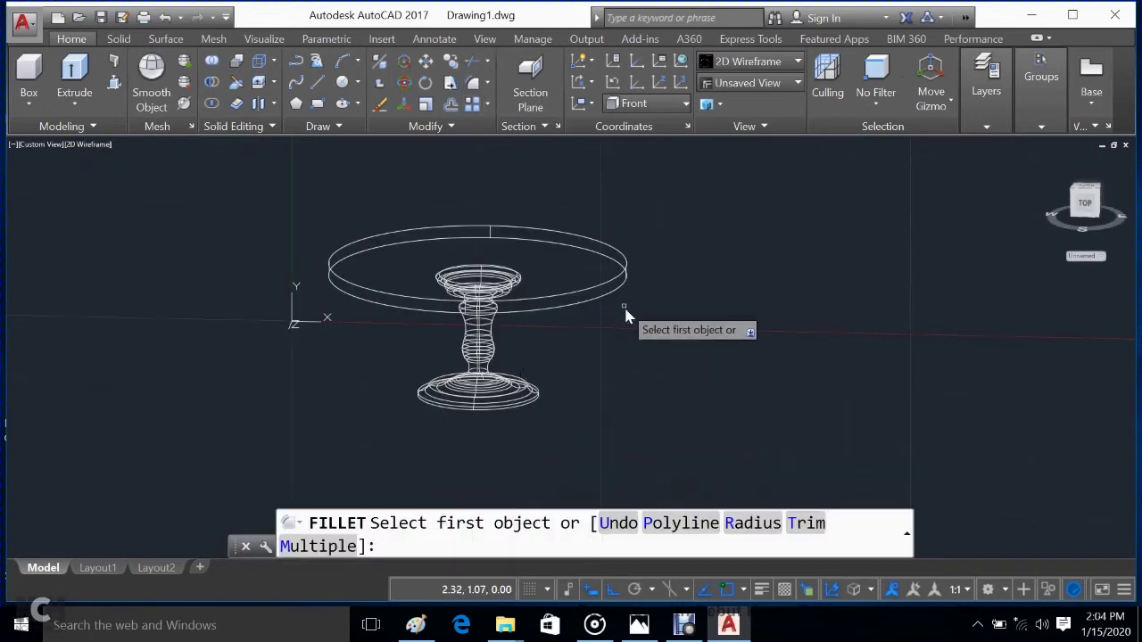
pyautogui.click(752, 523)
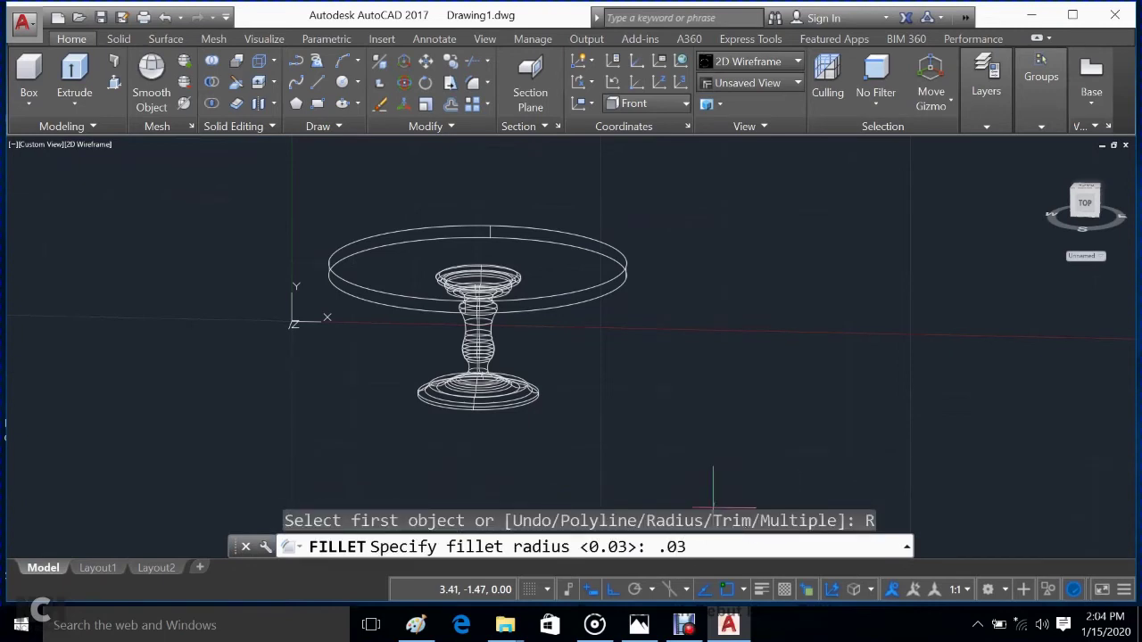
pyautogui.press('Return')
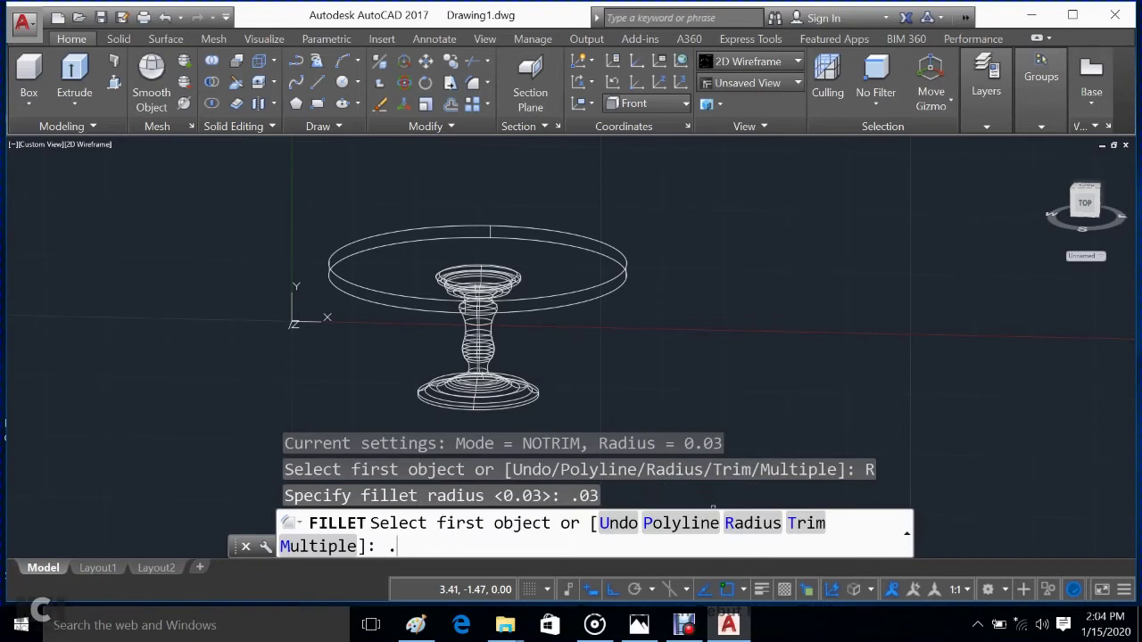
pyautogui.write('.03')
pyautogui.press('Return')
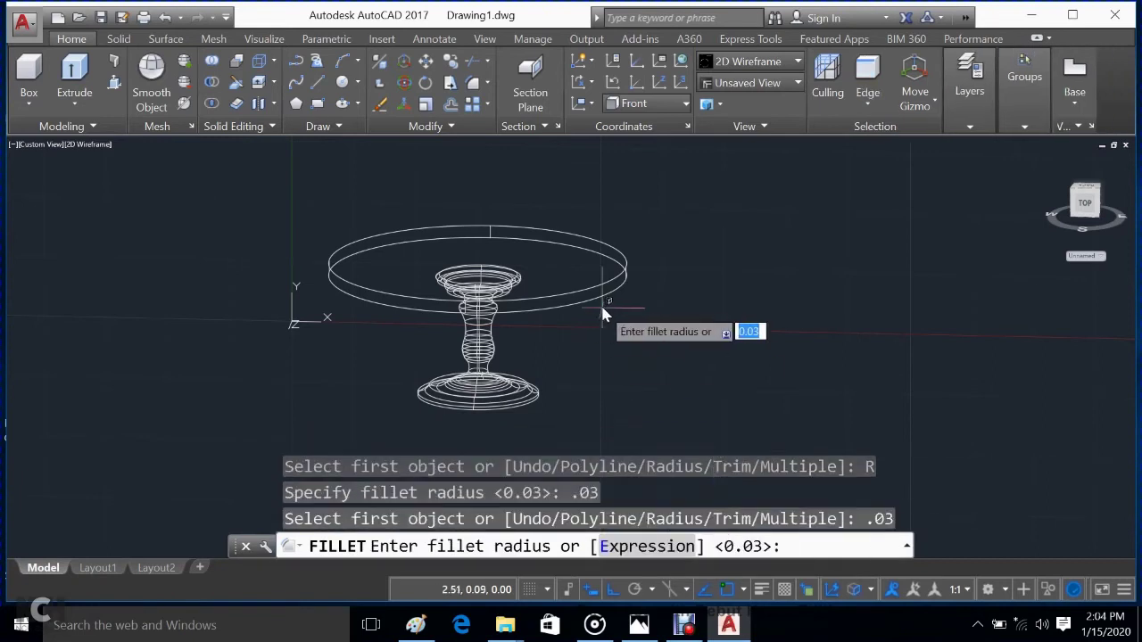
pyautogui.press('Return')
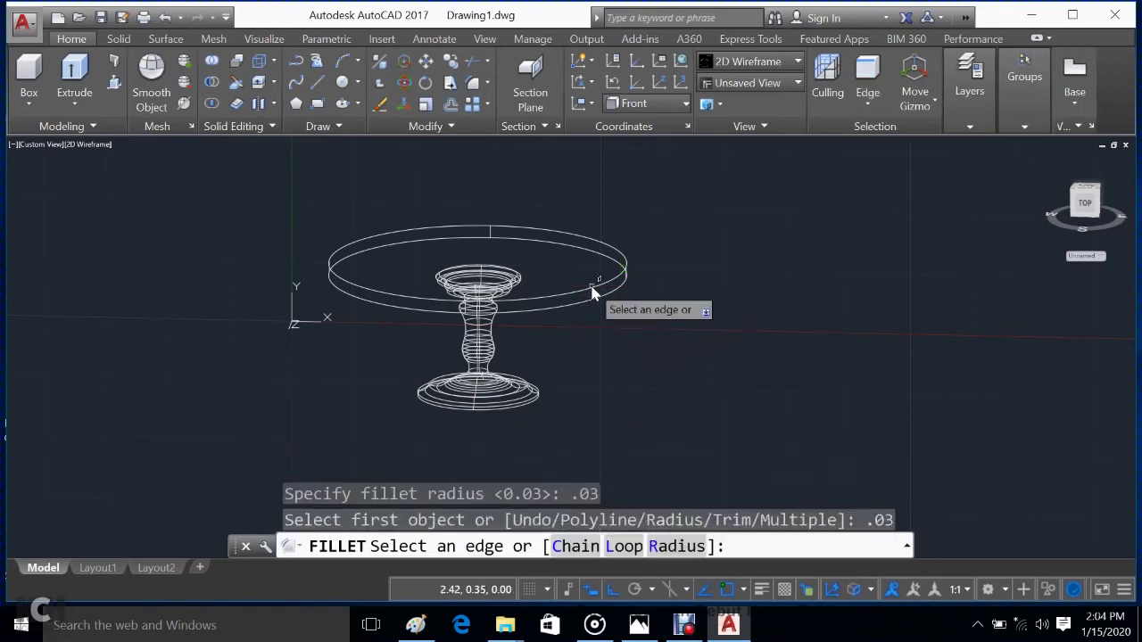
pyautogui.click(592, 295)
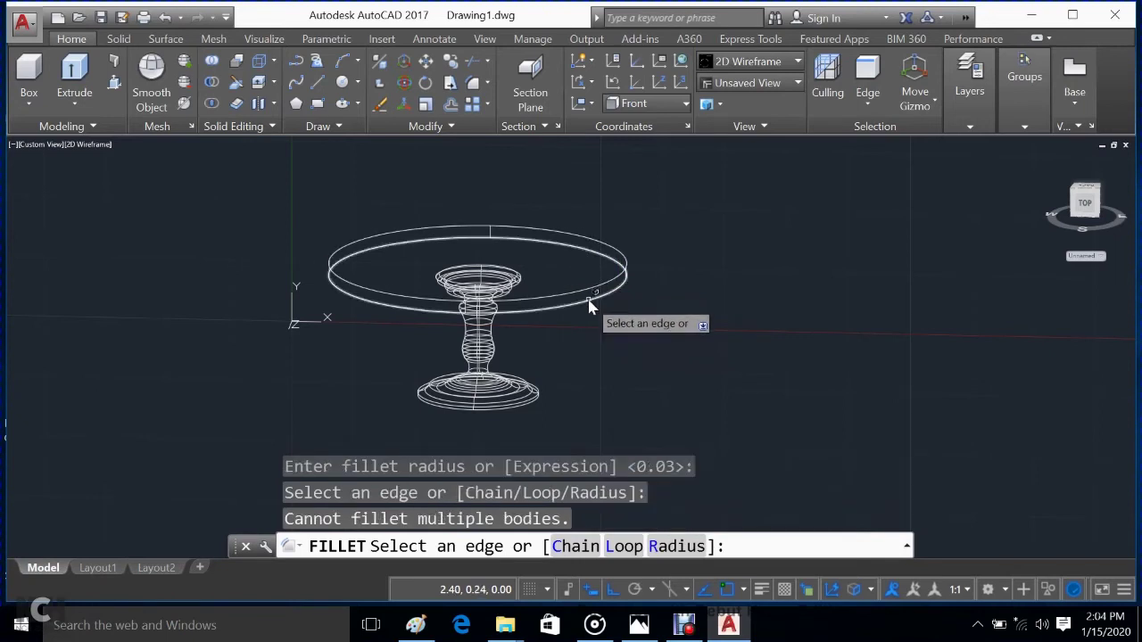
pyautogui.click(589, 305)
pyautogui.press('Return')
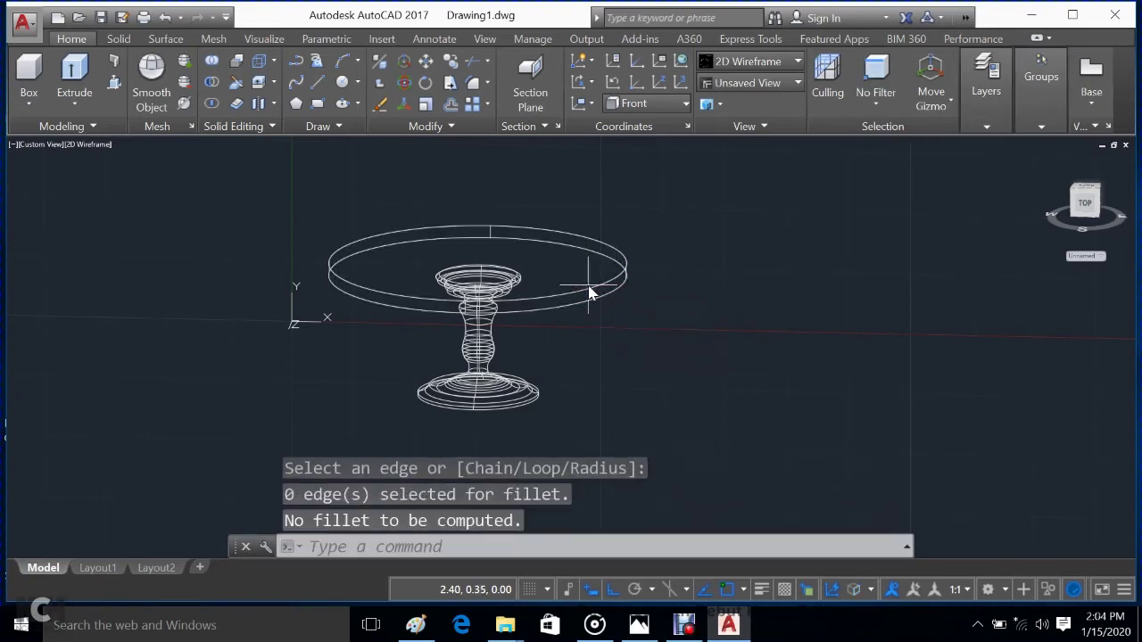
pyautogui.click(589, 293)
pyautogui.click(590, 298)
pyautogui.press('Escape')
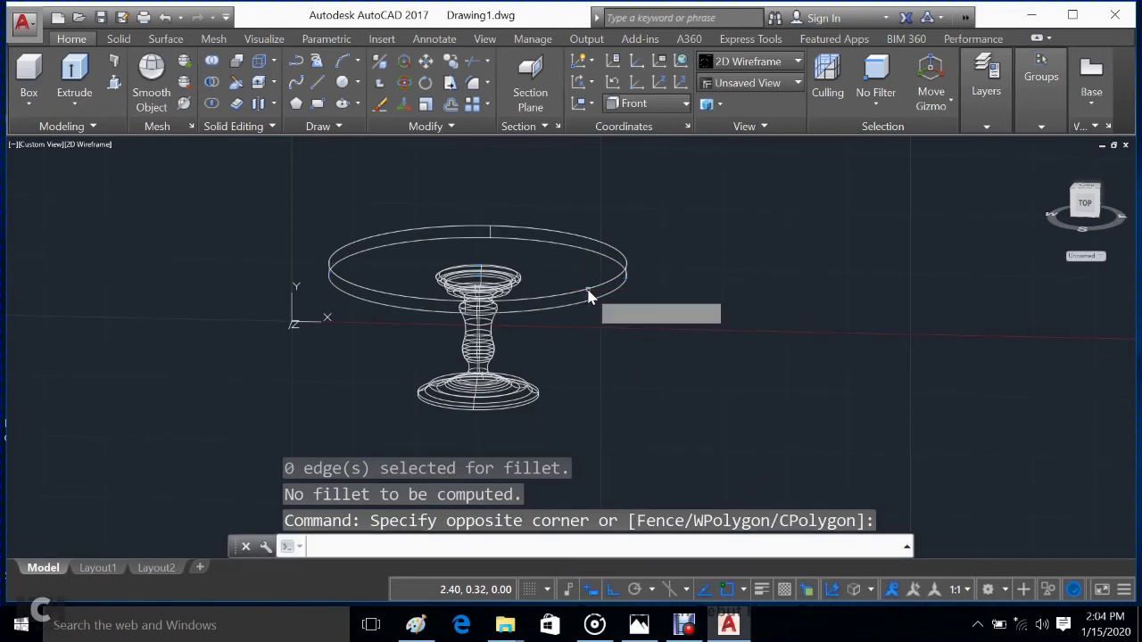
pyautogui.press('Return')
# Step: Fillet both the upper and lower circular edges of the tabletop with a radius of 0.03
pyautogui.click(477, 83)
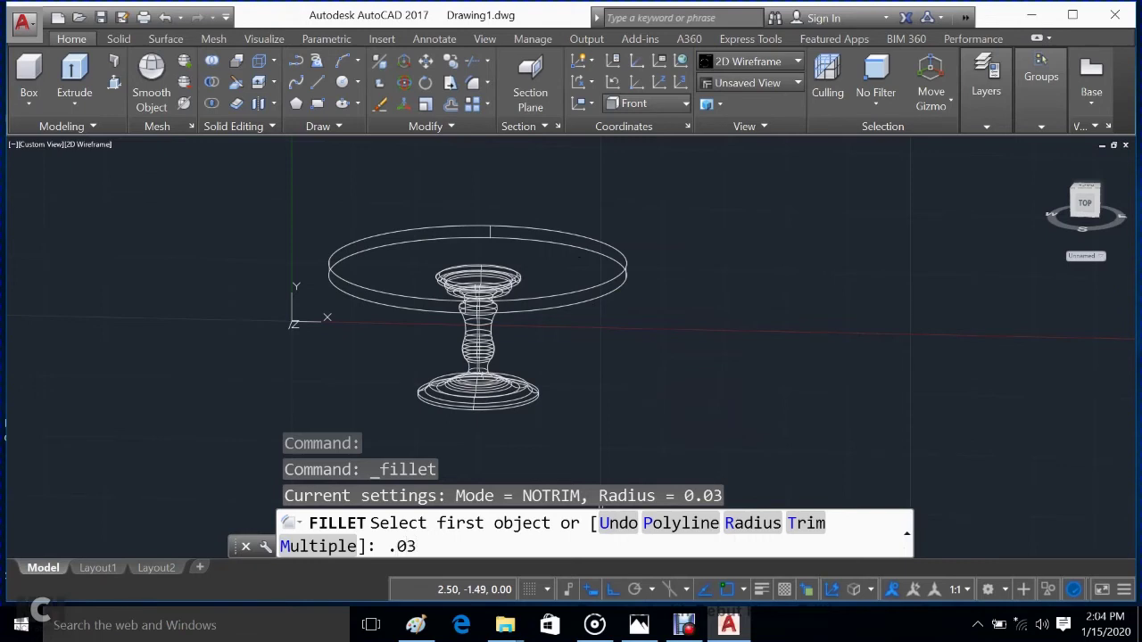
pyautogui.write('.03')
pyautogui.press('Return')
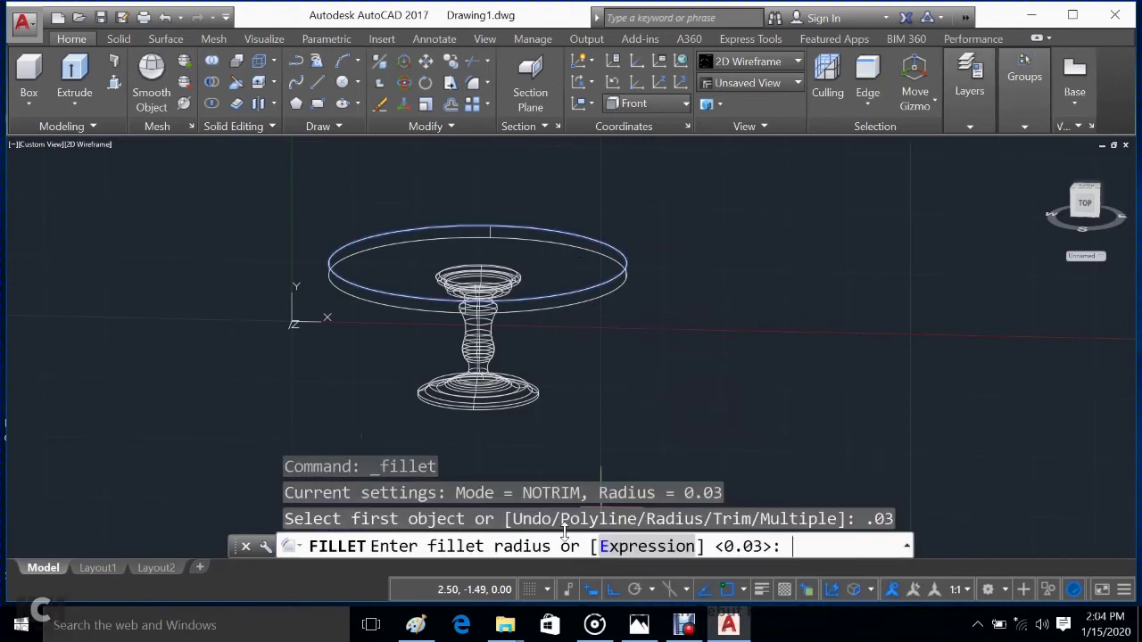
pyautogui.press('Return')
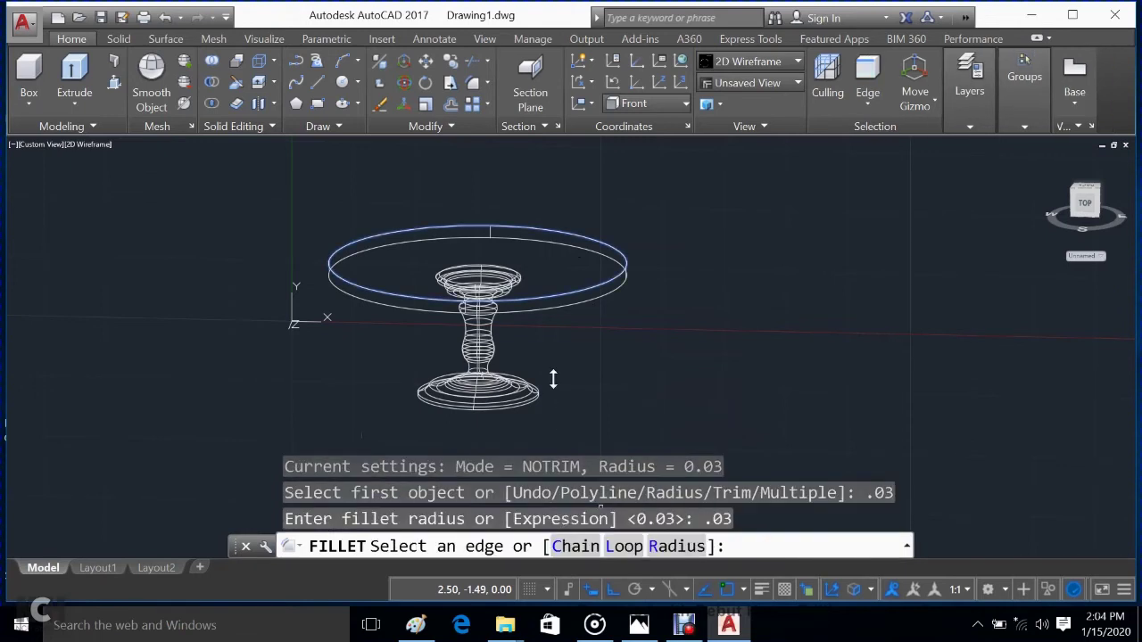
pyautogui.click(589, 299)
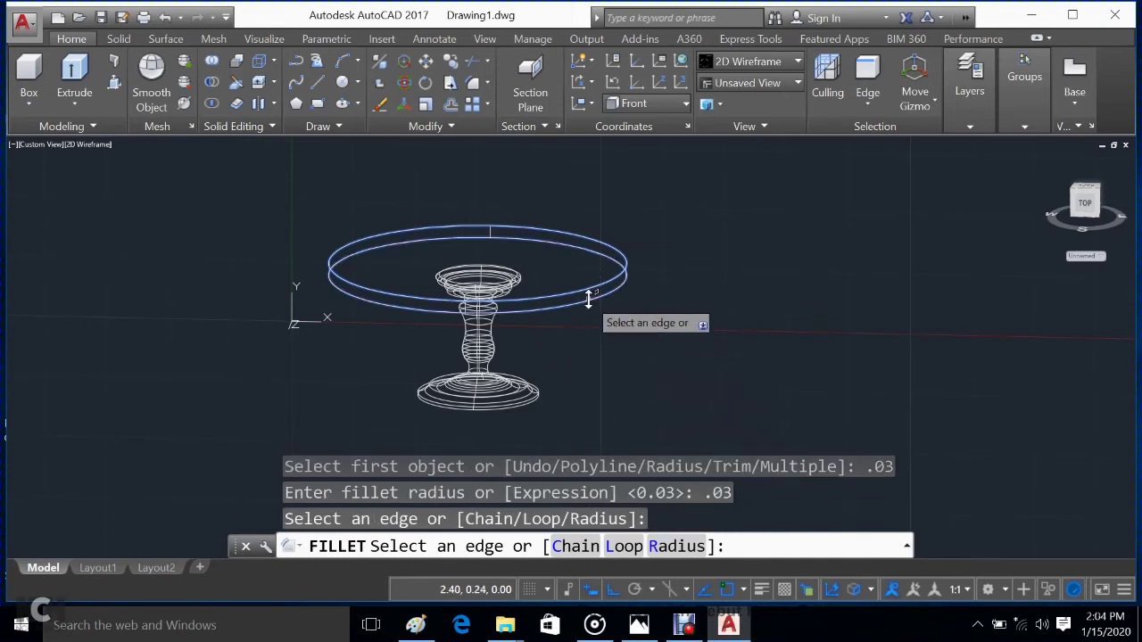
pyautogui.press('Return')
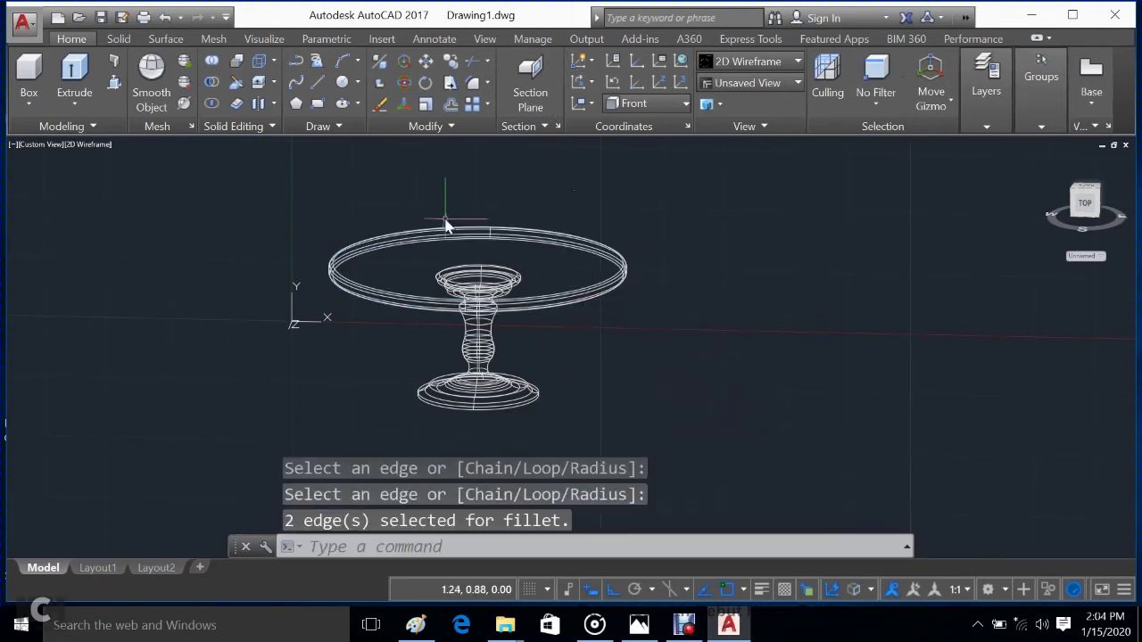
# Step: Set the visual style to Realistic and orbit the table so the tabletop is seen from higher above
pyautogui.click(98, 147)
pyautogui.click(148, 236)
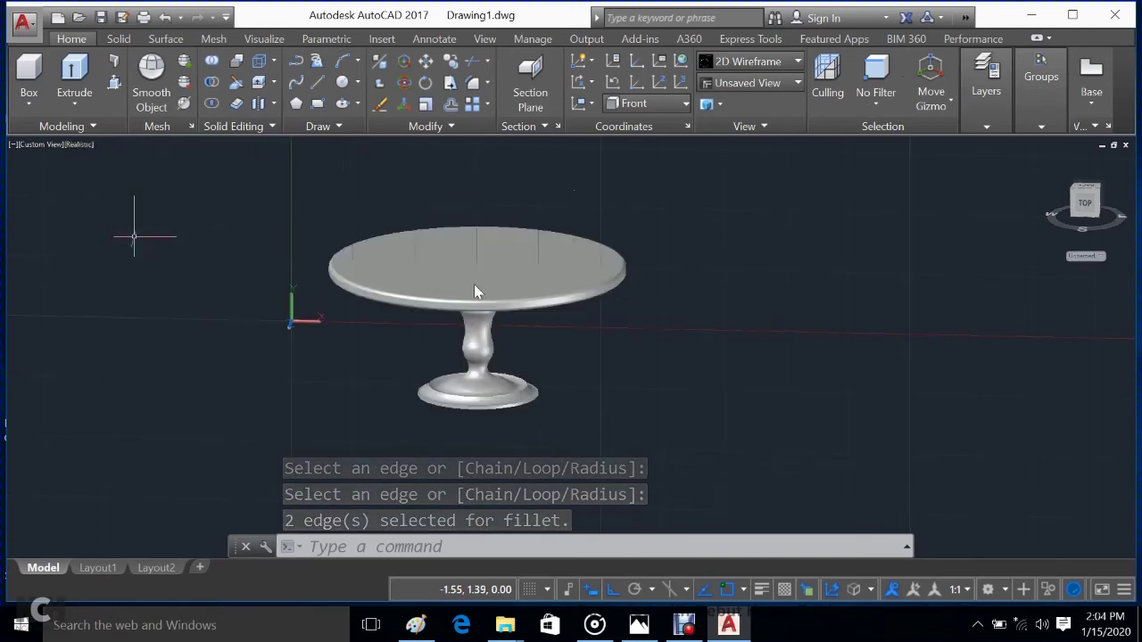
pyautogui.scroll(-2, 504, 198)
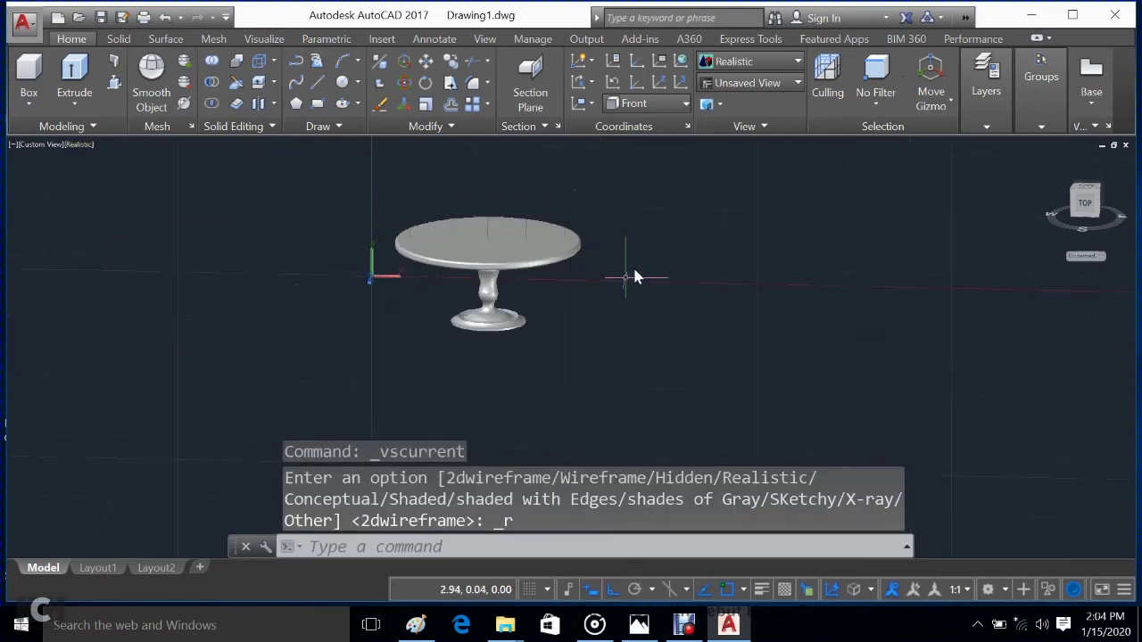
pyautogui.moveTo(635, 267); pyautogui.dragTo(654, 308, button='middle')
pyautogui.press('Escape')
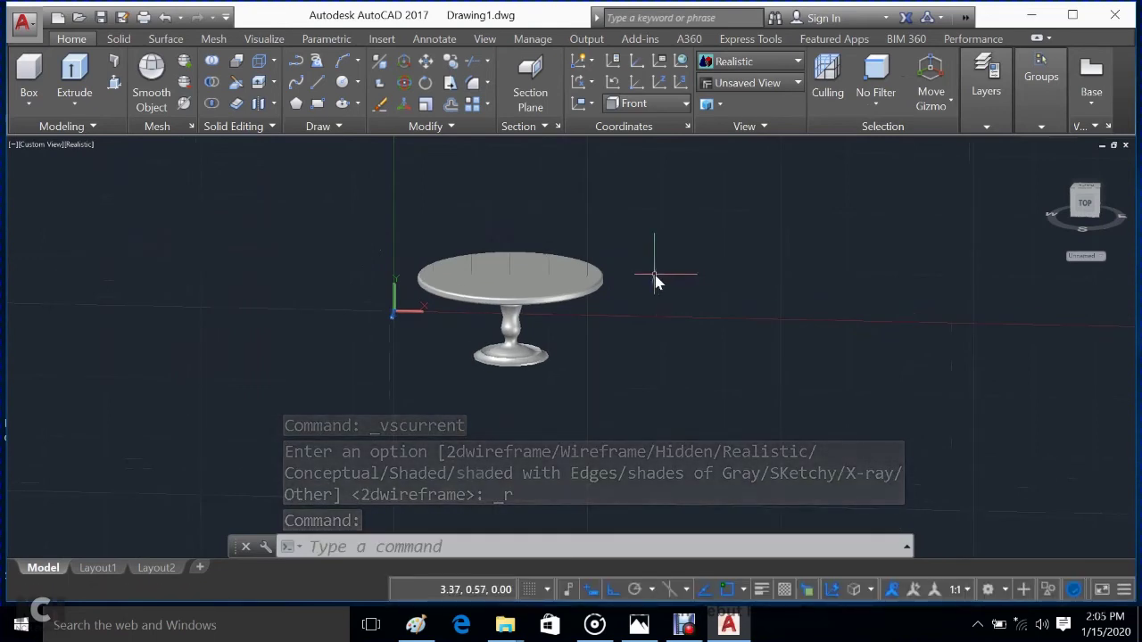
pyautogui.write('r')
pyautogui.press('BackSpace')
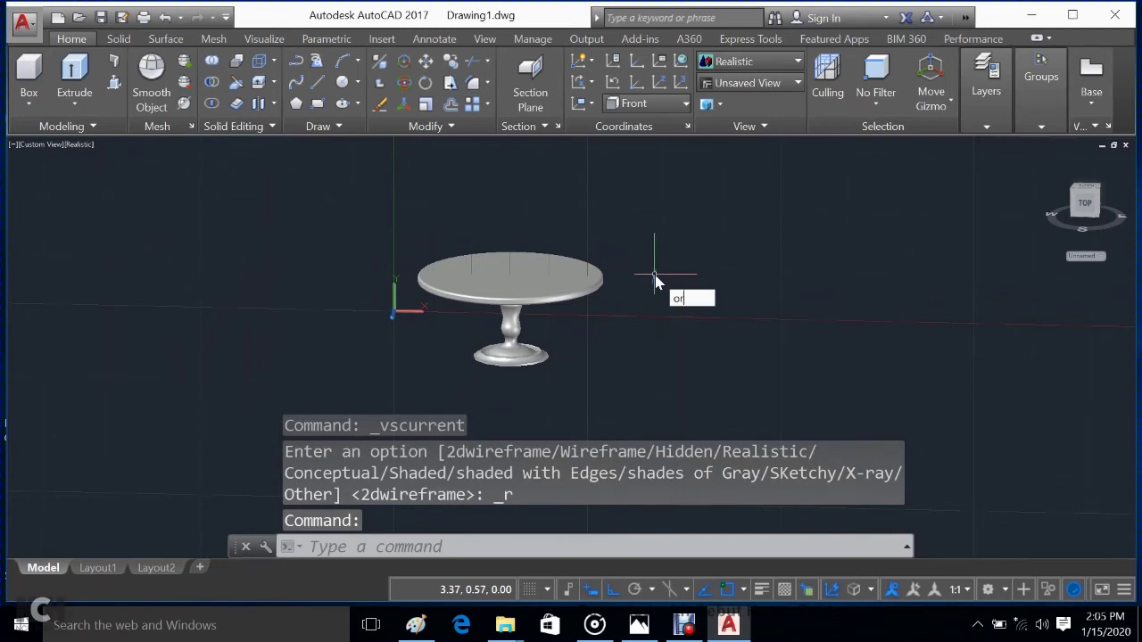
pyautogui.write('or')
pyautogui.press('Return')
pyautogui.moveTo(653, 271); pyautogui.dragTo(684, 311)
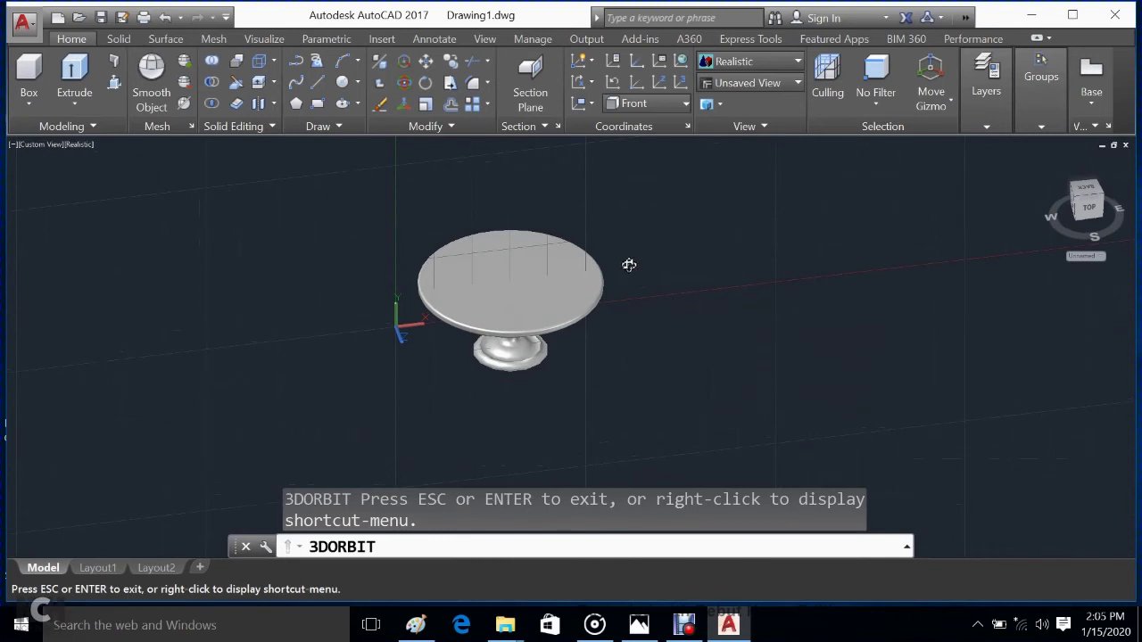
pyautogui.scroll(3, 629, 264)
pyautogui.press('Escape')
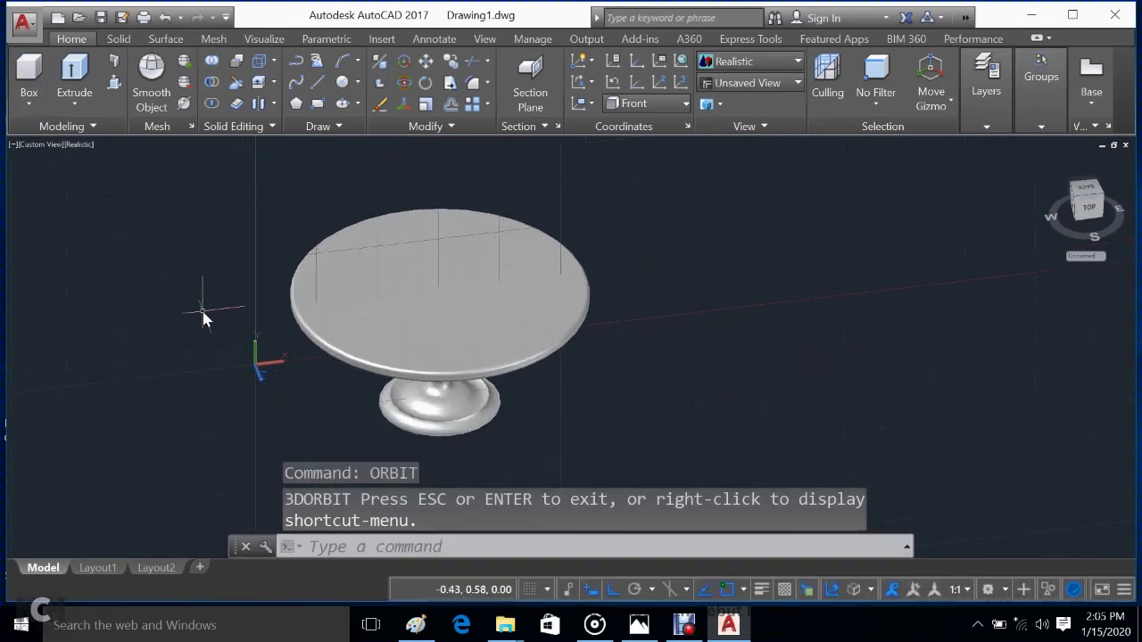
# Step: Open the Materials Browser and show the Wood category of the Autodesk Library
pyautogui.write('ma')
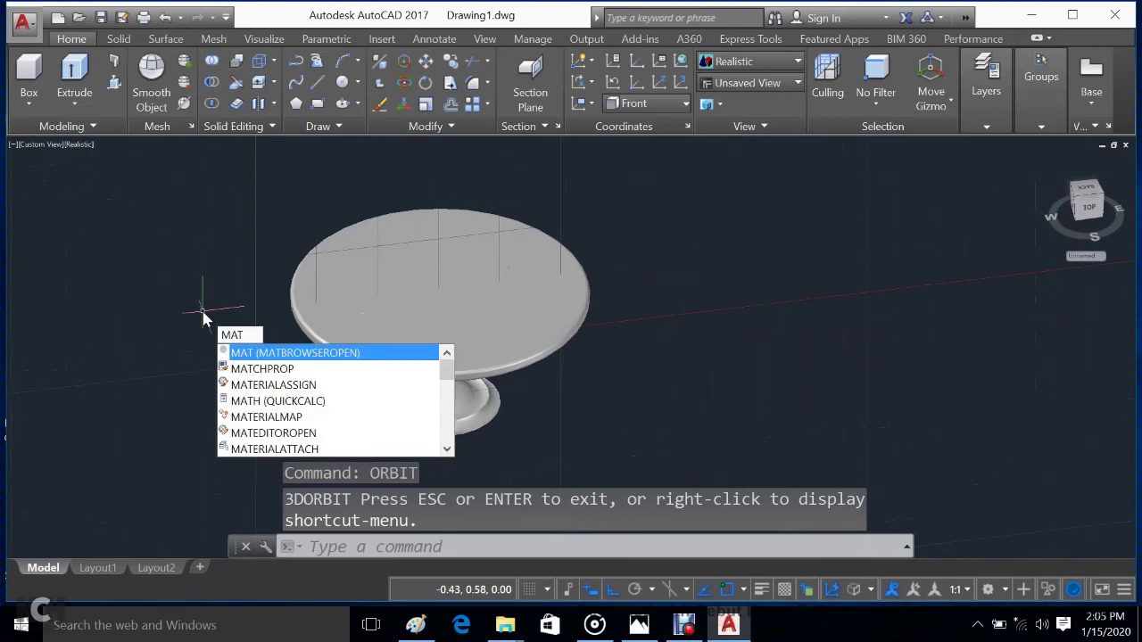
pyautogui.press('Return')
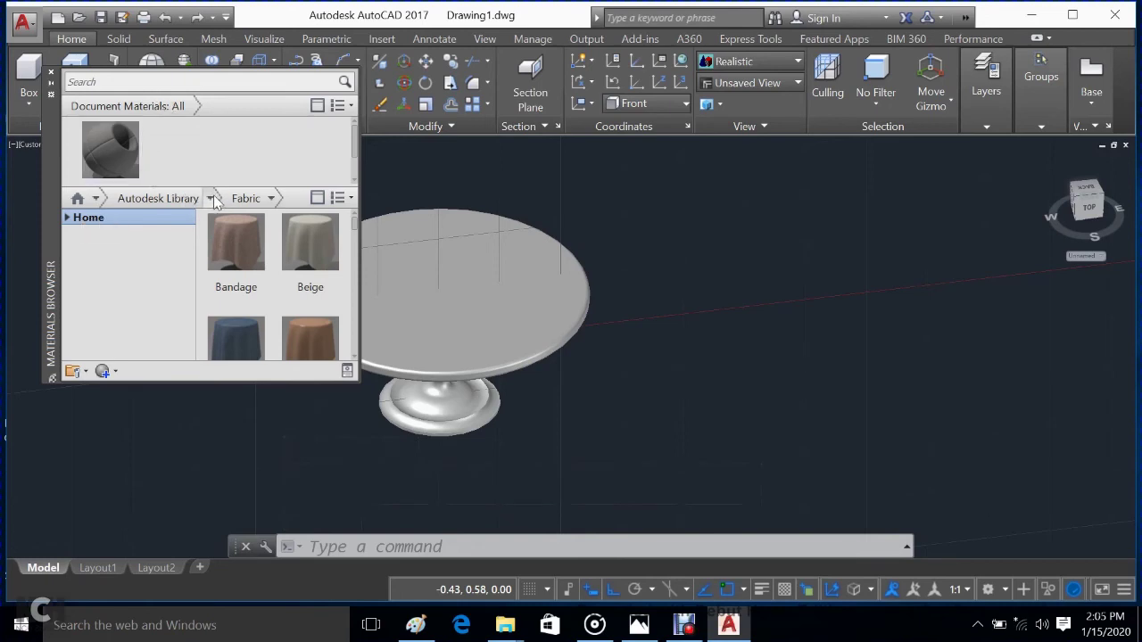
pyautogui.click(210, 198)
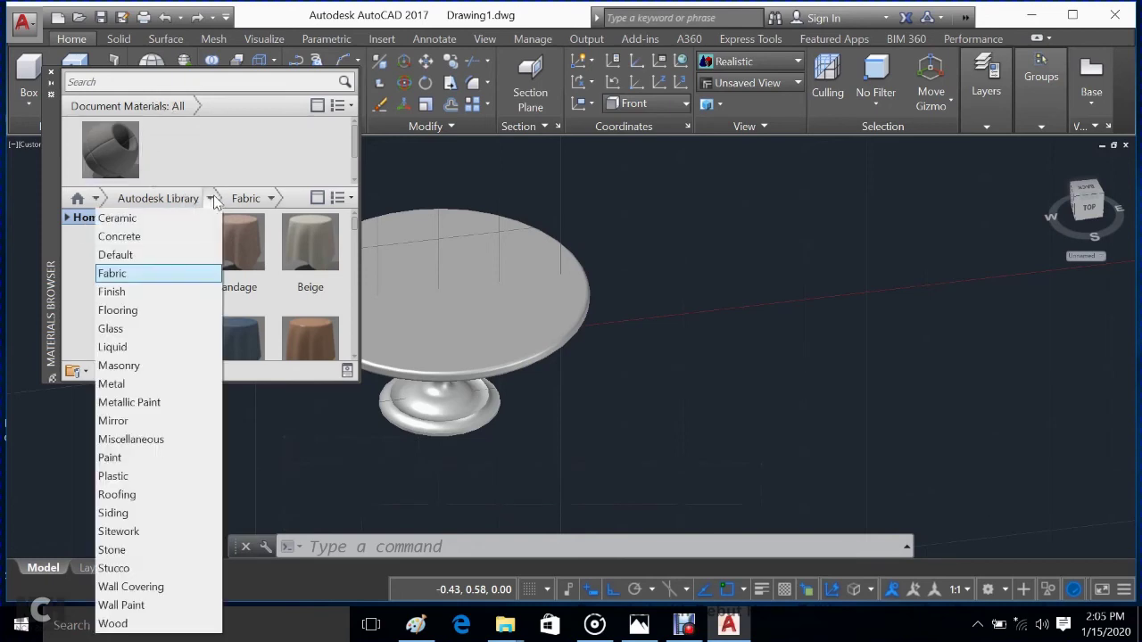
pyautogui.click(150, 624)
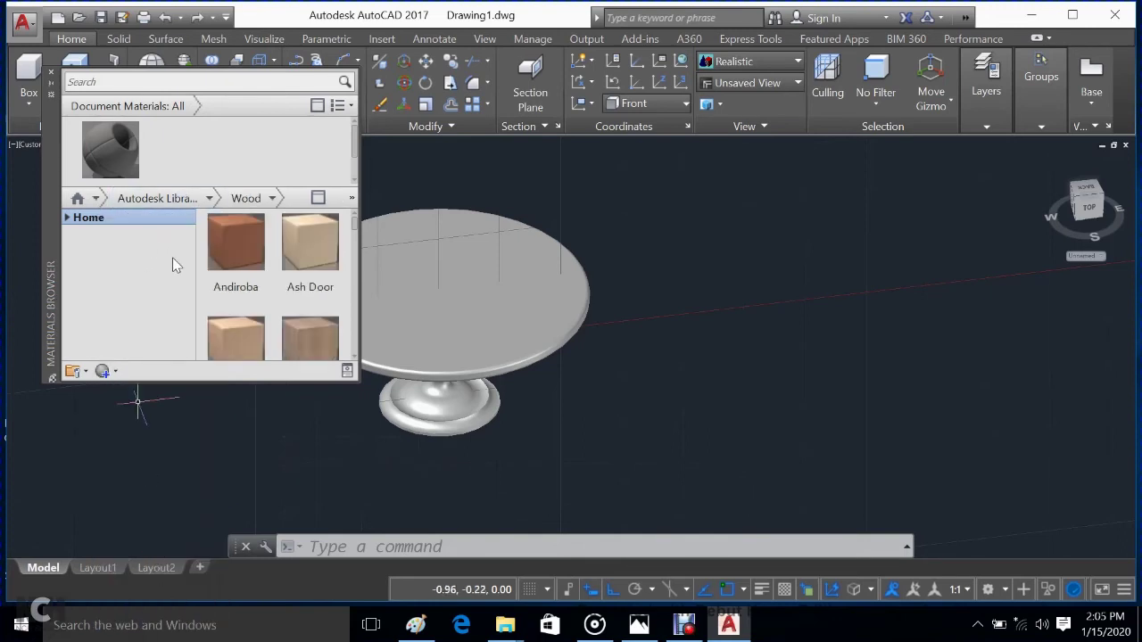
# Step: Add the Birch - Solid Natural Low Gloss material to the document and apply it to the tabletop
pyautogui.scroll(-1, 303, 259)
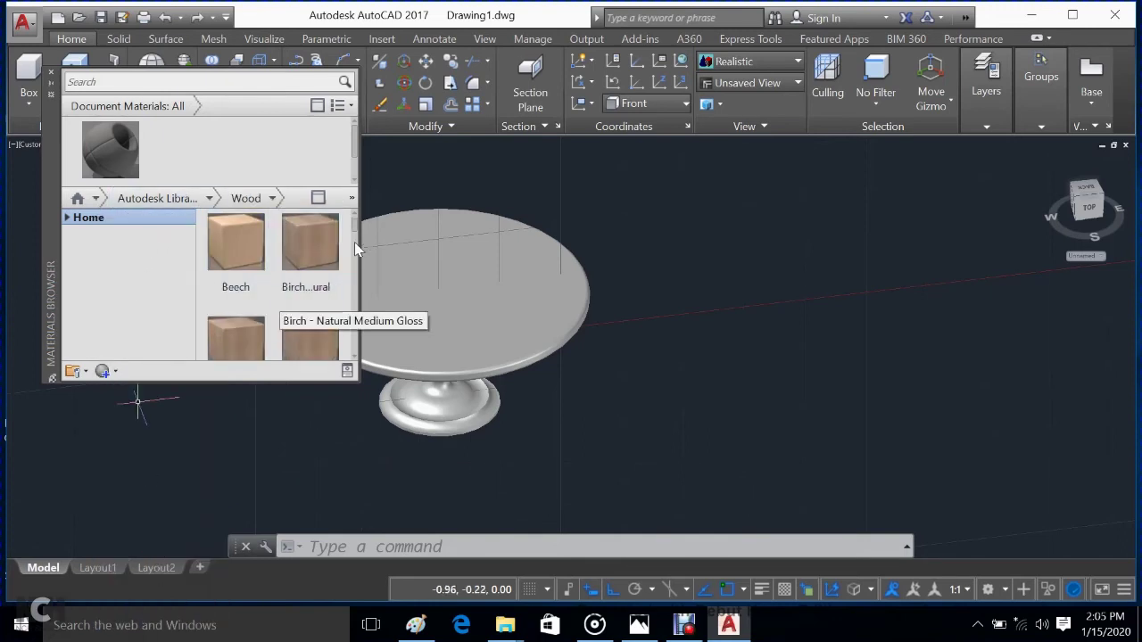
pyautogui.scroll(-1, 335, 255)
pyautogui.scroll(-1, 303, 267)
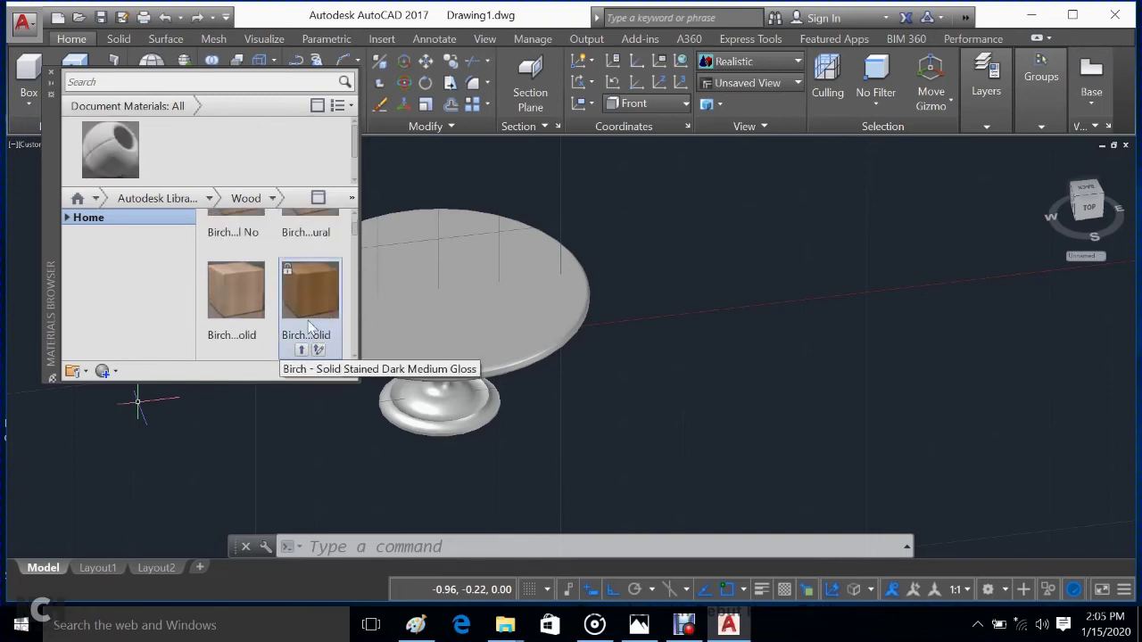
pyautogui.click(226, 351)
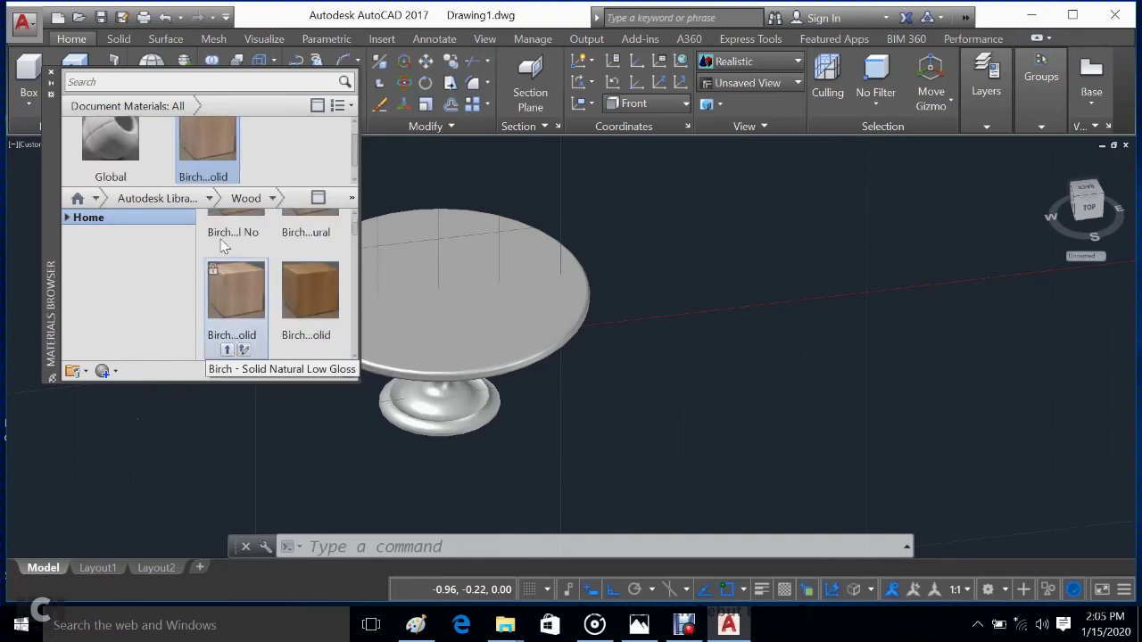
pyautogui.moveTo(205, 157); pyautogui.dragTo(490, 303)
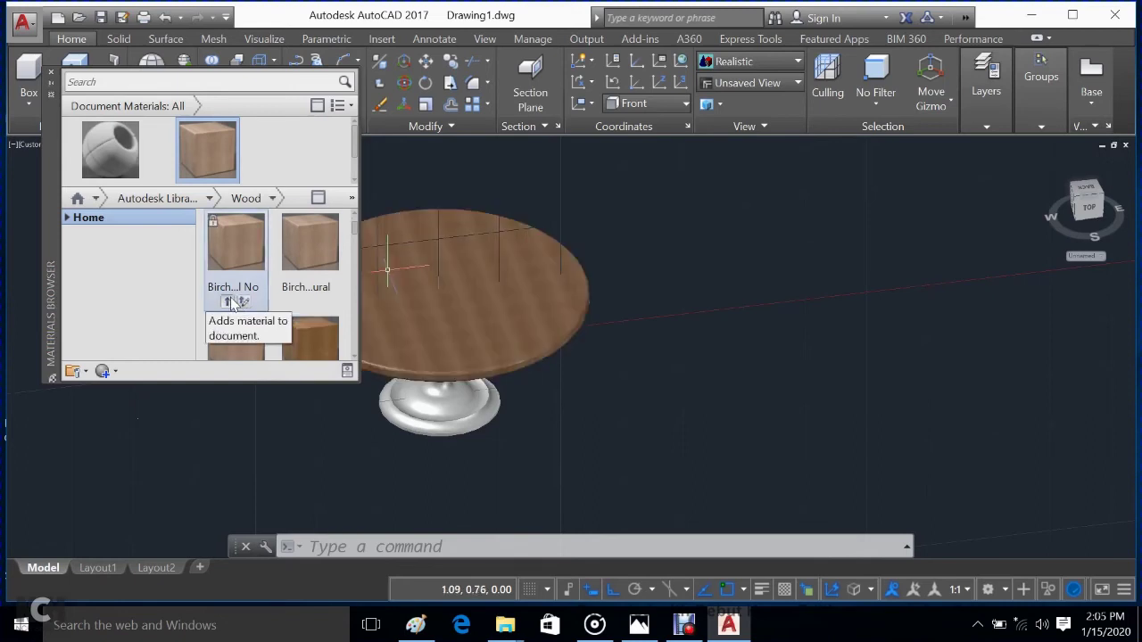
# Step: Duplicate the document's birch material and apply the copy to the pedestal
pyautogui.rightClick(211, 154)
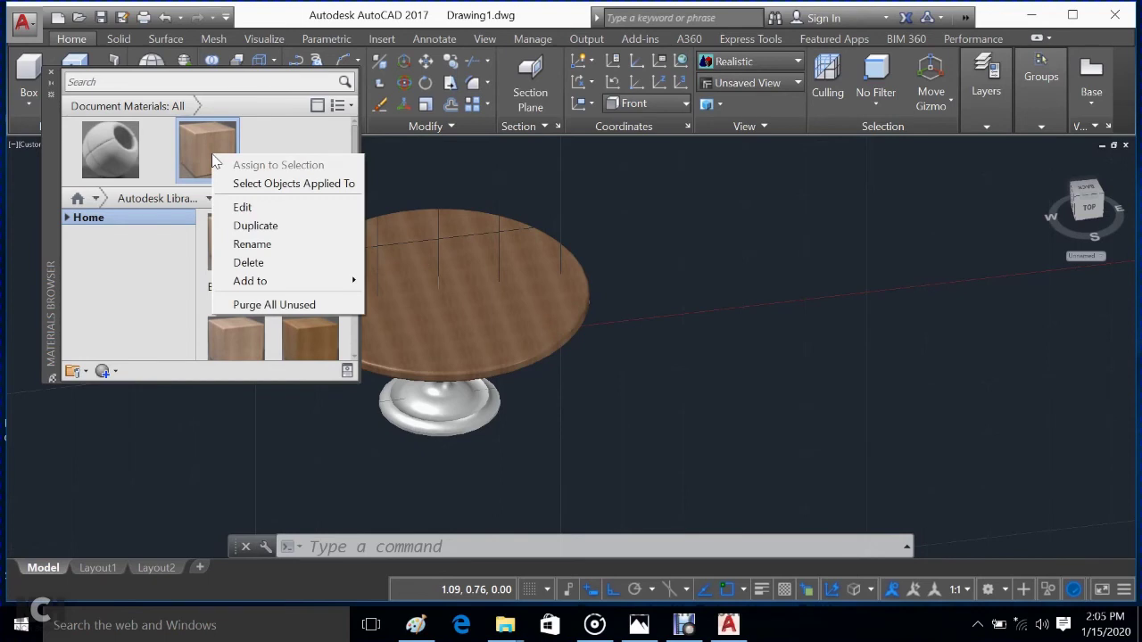
pyautogui.click(257, 226)
pyautogui.moveTo(295, 150); pyautogui.dragTo(451, 405)
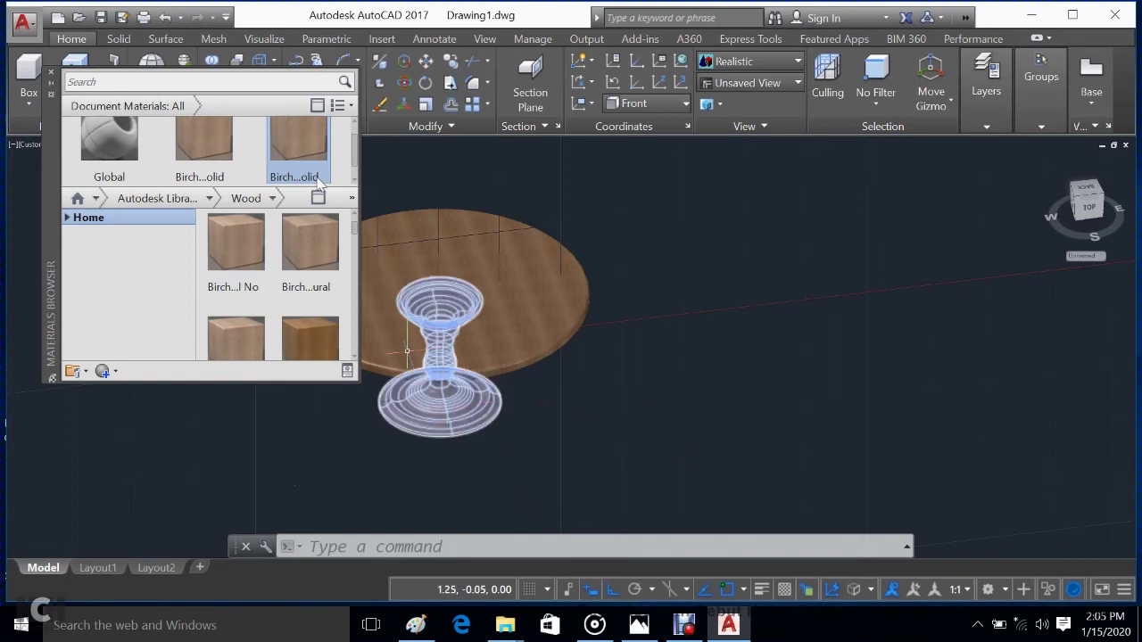
# Step: Edit the duplicated birch material's image texture, trying a map rotation of 50° and settling on 1°
pyautogui.doubleClick(294, 152)
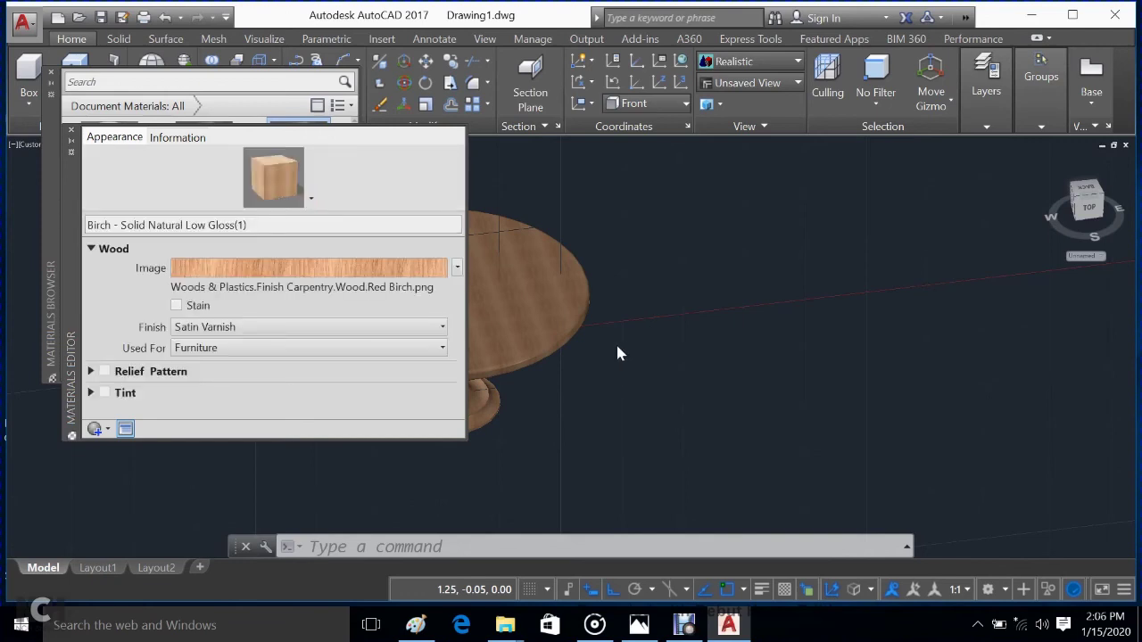
pyautogui.click(399, 263)
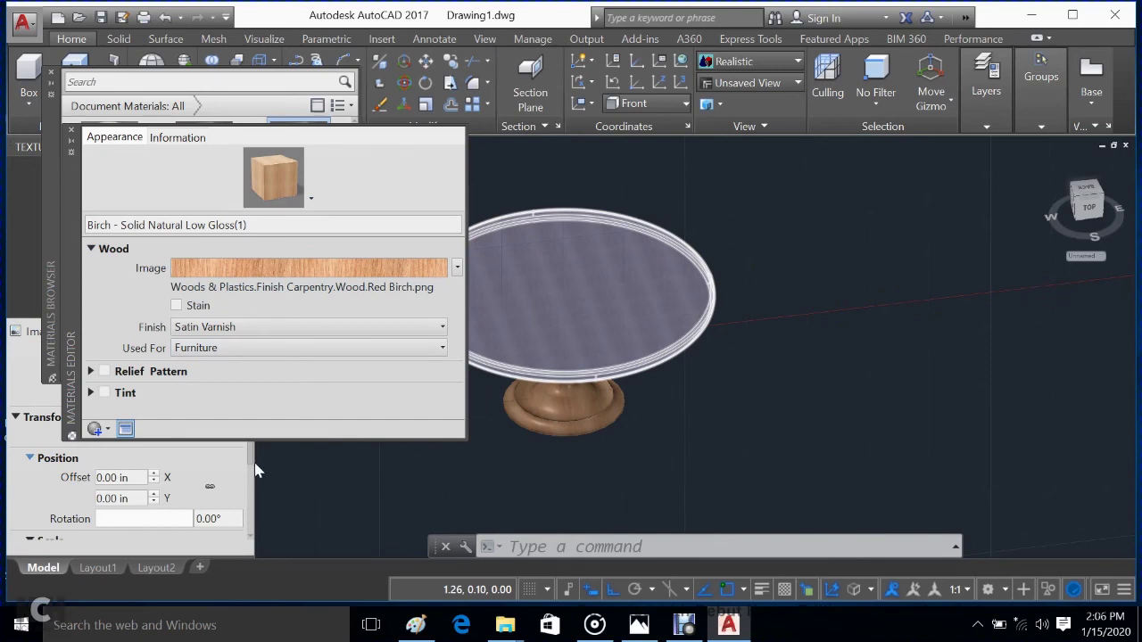
pyautogui.scroll(-4, 243, 482)
pyautogui.scroll(3, 241, 505)
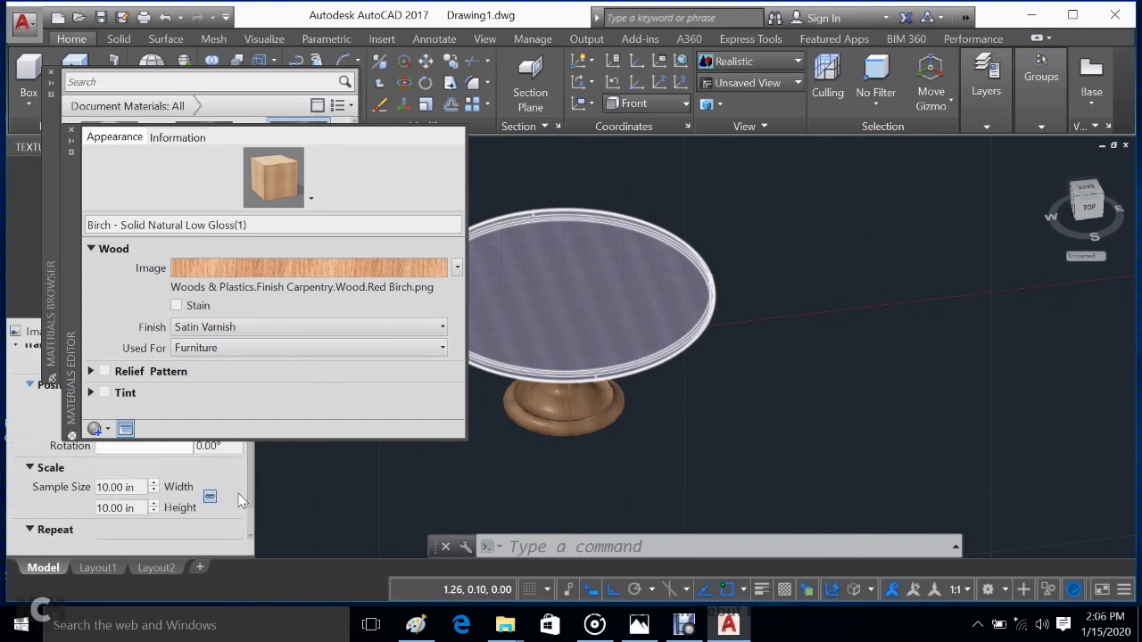
pyautogui.click(214, 463)
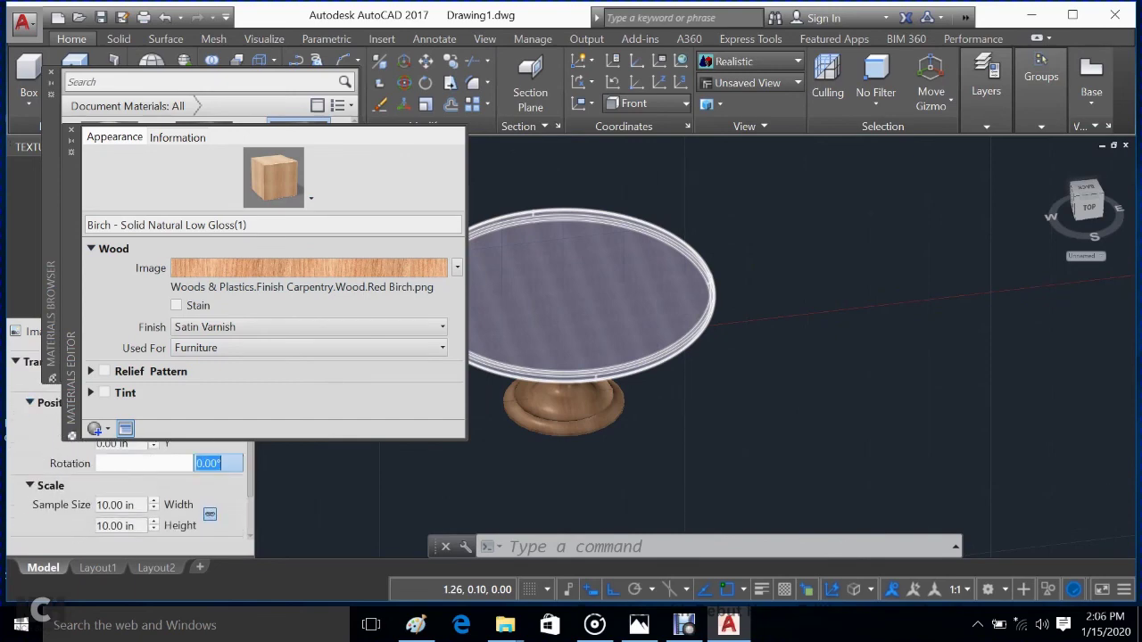
pyautogui.write('50')
pyautogui.press('Return')
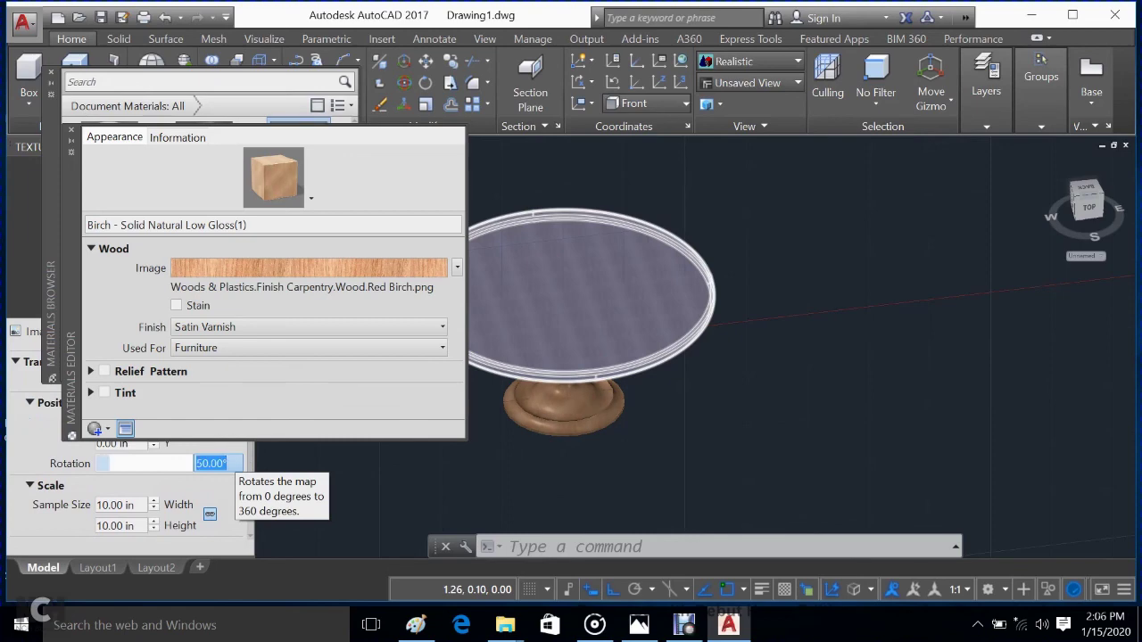
pyautogui.write('1')
pyautogui.press('Return')
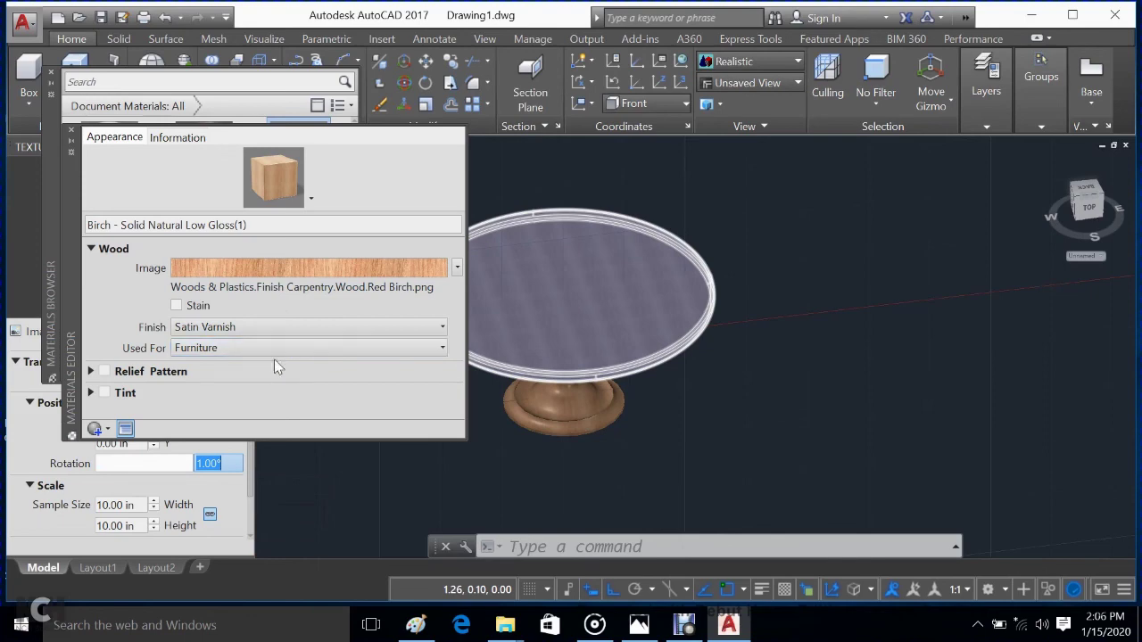
# Step: Close the Materials Editor and Materials Browser, and deselect the tabletop
pyautogui.click(72, 131)
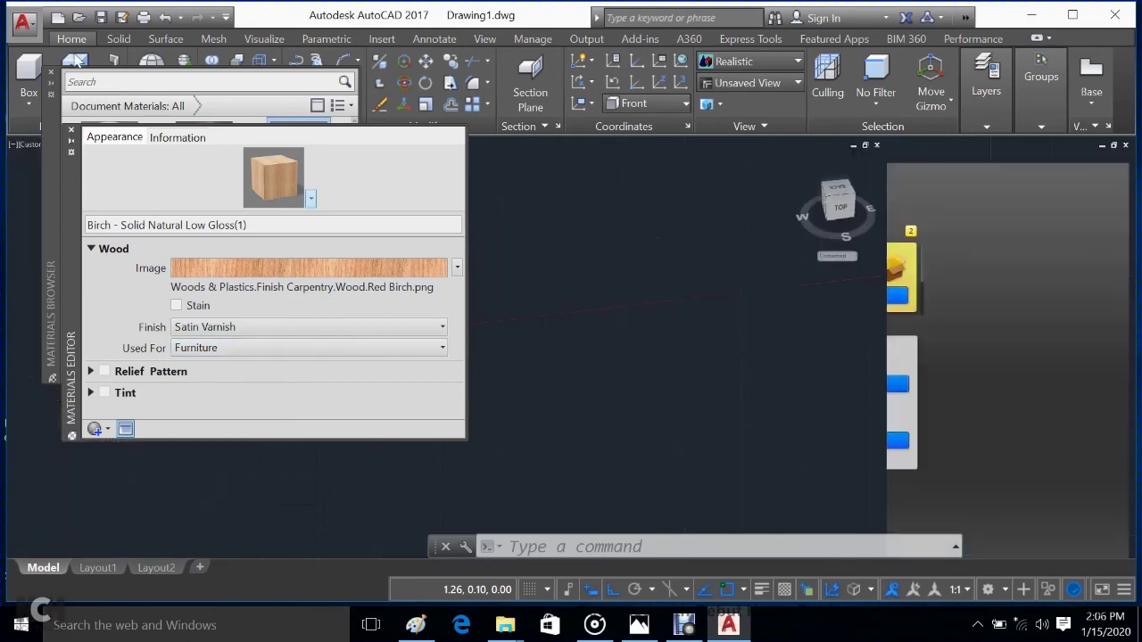
pyautogui.click(51, 74)
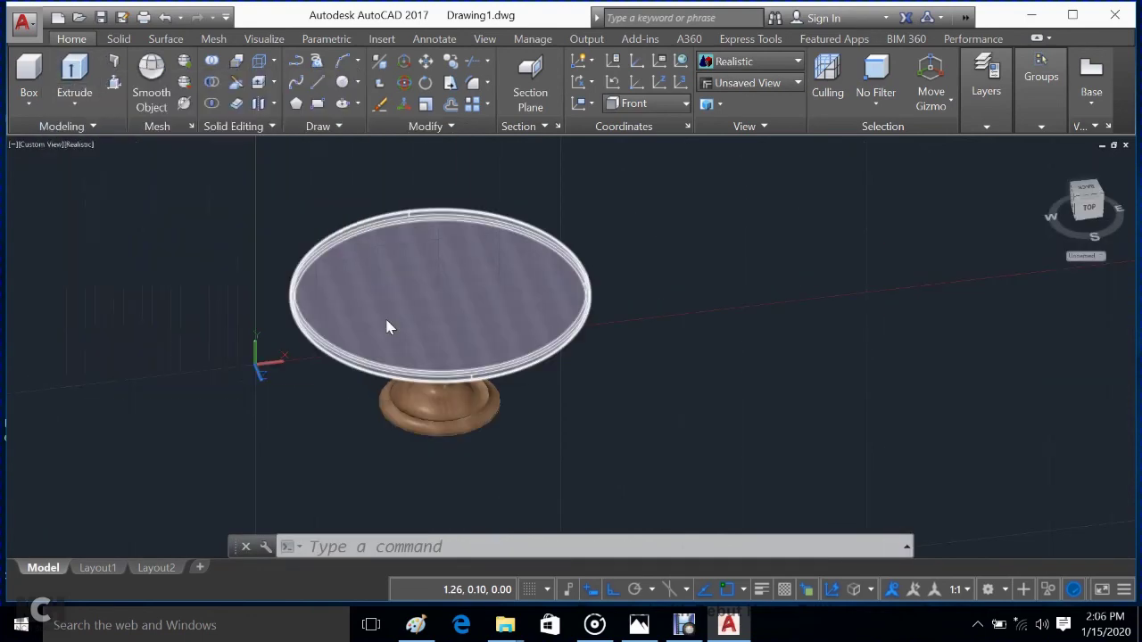
pyautogui.press('Escape')
# Step: Inspect the wood textures on the tabletop and pedestal up close and with 3DORBIT from a lower angle on the table's left side
pyautogui.scroll(3, 614, 395)
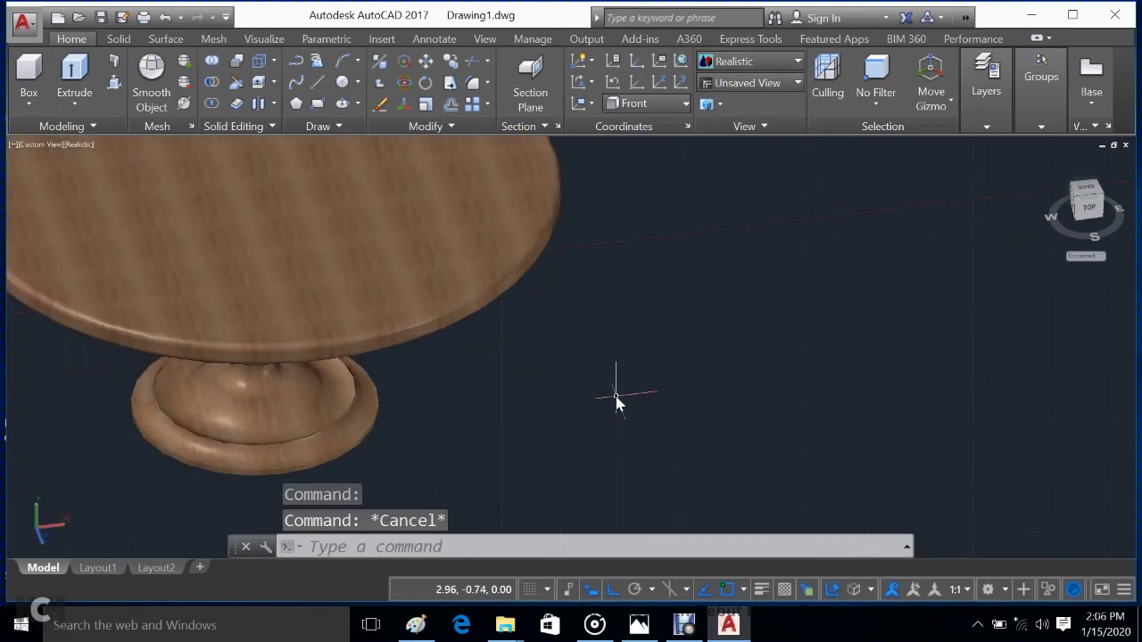
pyautogui.moveTo(615, 396); pyautogui.dragTo(798, 417, button='middle')
pyautogui.press('Escape')
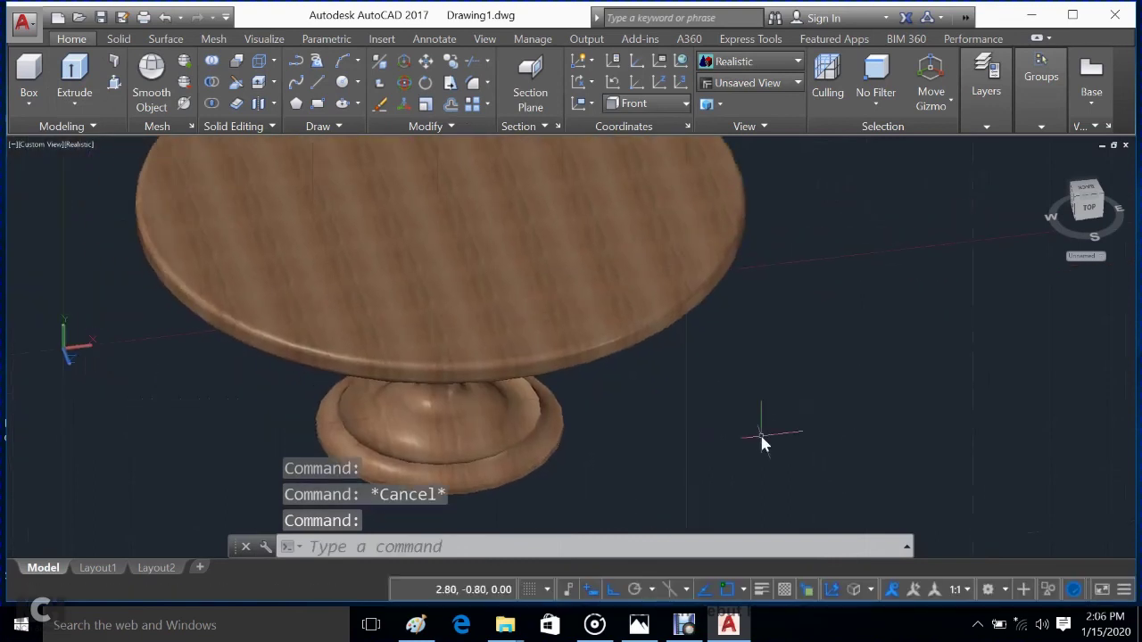
pyautogui.write('3dorbit')
pyautogui.press('Return')
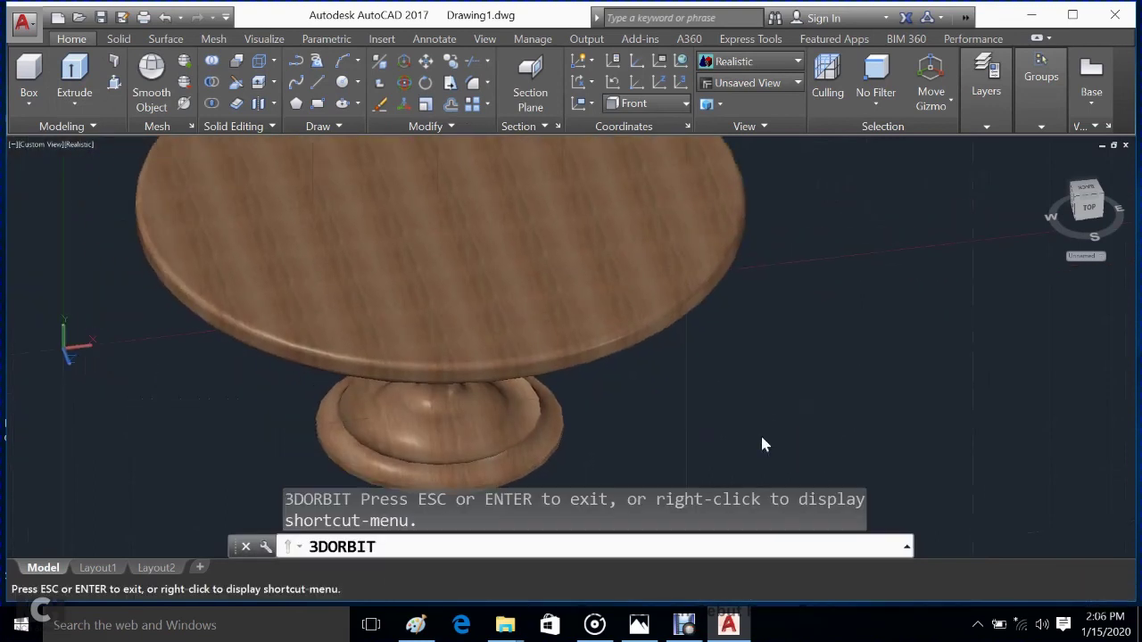
pyautogui.moveTo(760, 432); pyautogui.dragTo(741, 358)
pyautogui.moveTo(753, 397); pyautogui.dragTo(828, 452)
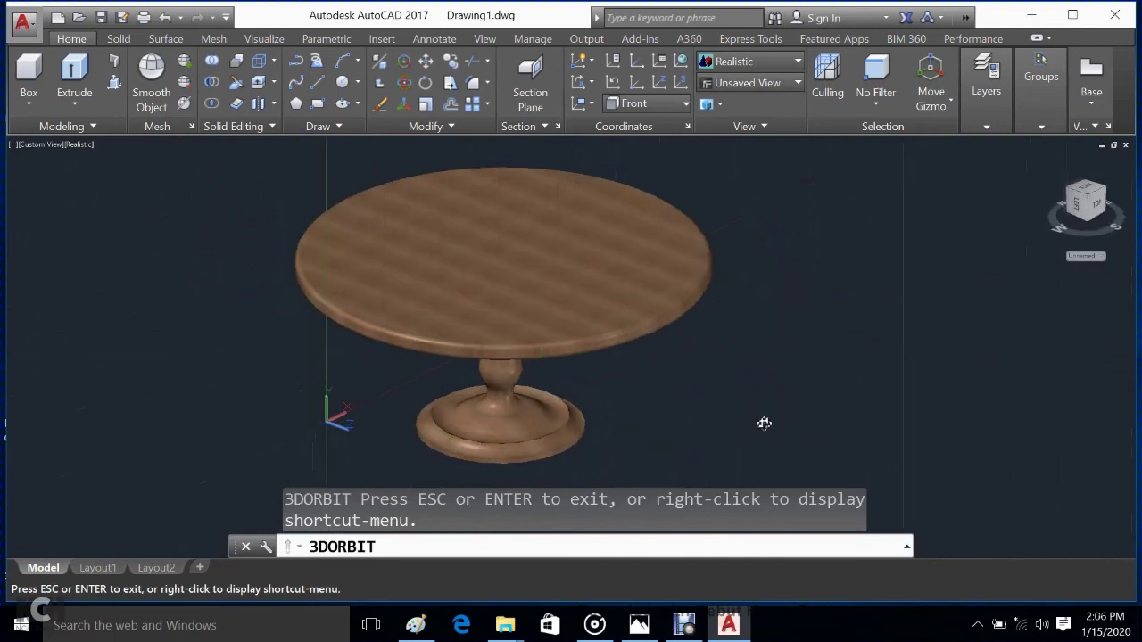